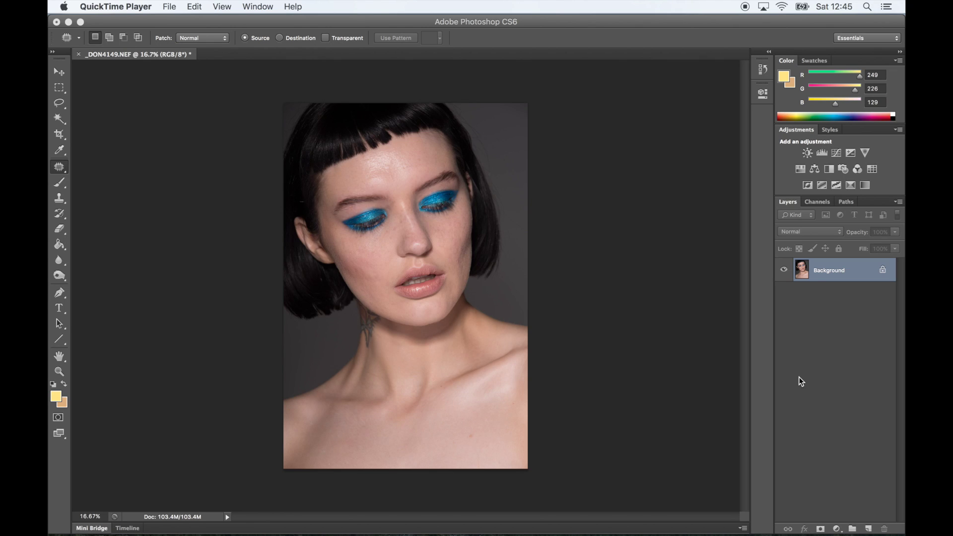
- Examine the portrait's skin up close on the forehead, cheeks, chin and neck for uneven areas
{"action": "left_click", "coordinate": [608, 313]}
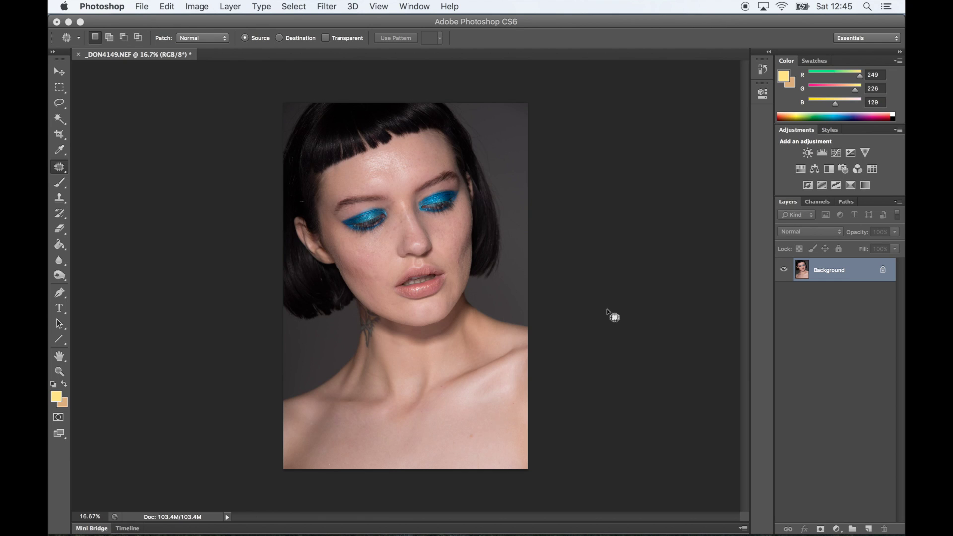
{"action": "key", "text": "super+plus"}
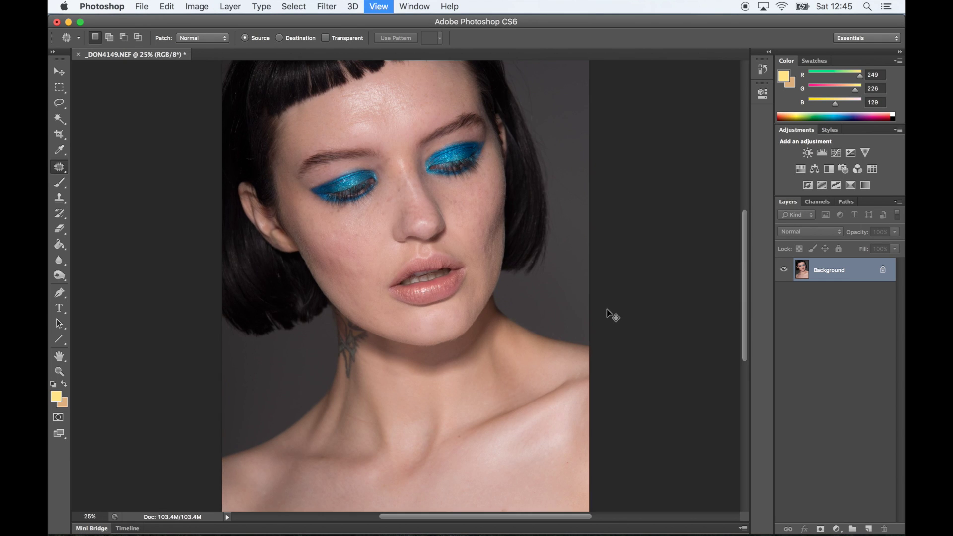
{"action": "key", "text": "super+plus"}
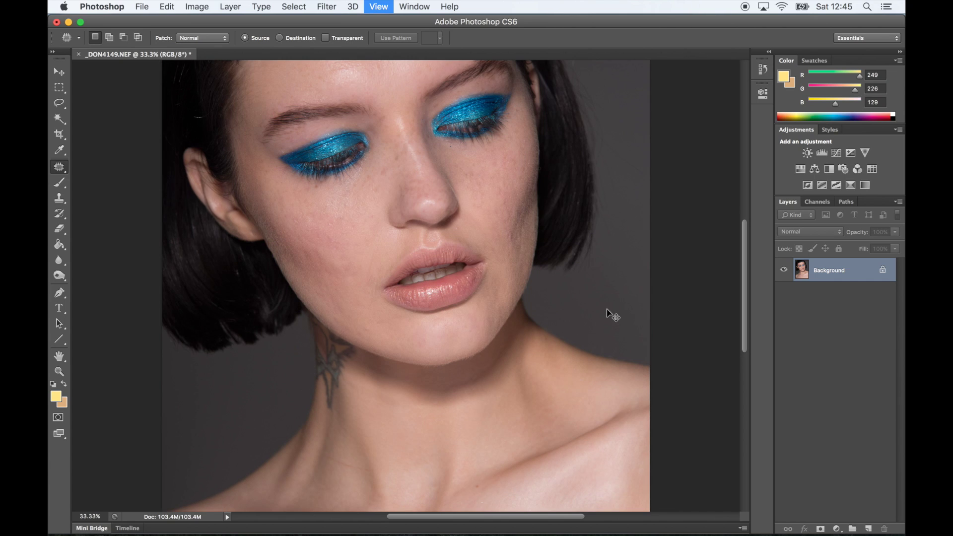
{"action": "key", "text": "super+plus"}
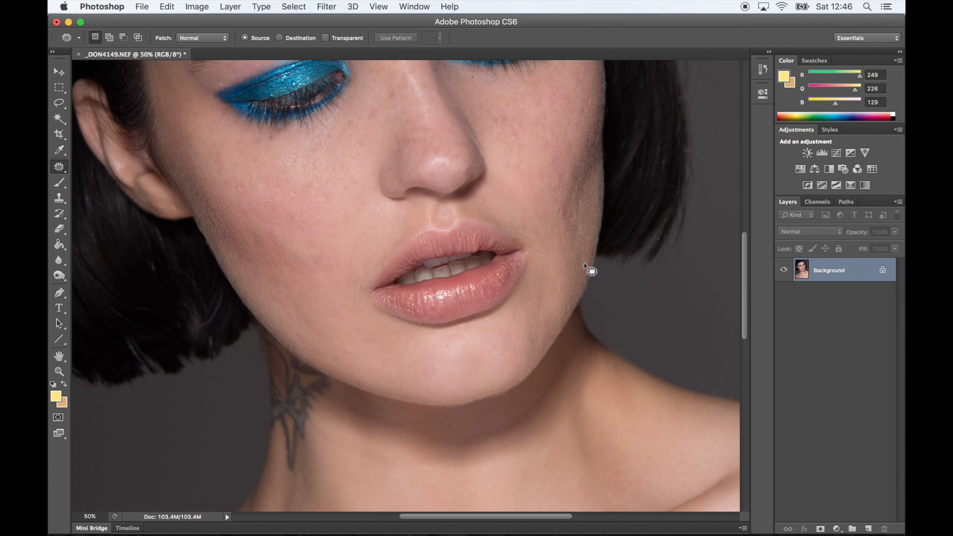
{"action": "scroll", "coordinate": [583, 259], "scroll_direction": "up", "scroll_amount": 3}
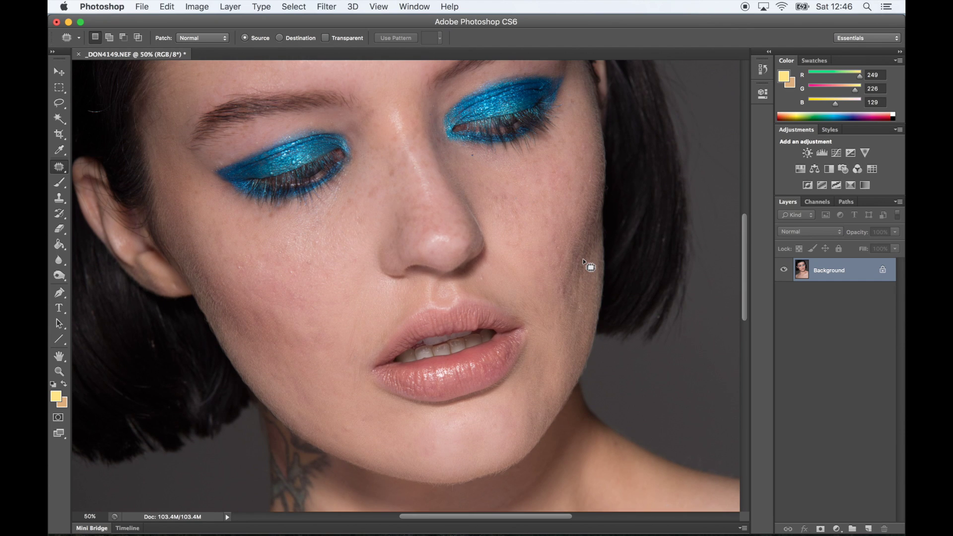
{"action": "scroll", "coordinate": [583, 259], "scroll_direction": "up", "scroll_amount": 4}
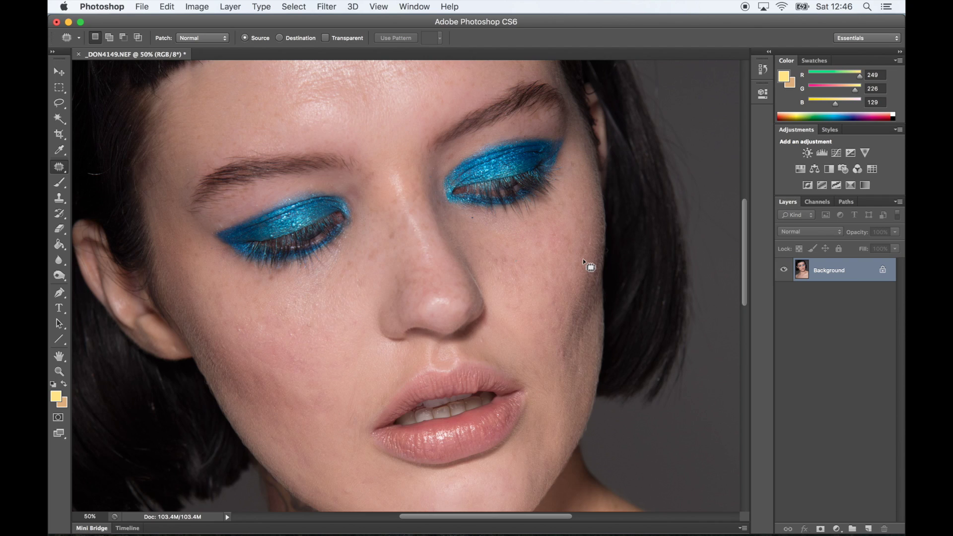
{"action": "scroll", "coordinate": [583, 259], "scroll_direction": "up", "scroll_amount": 2}
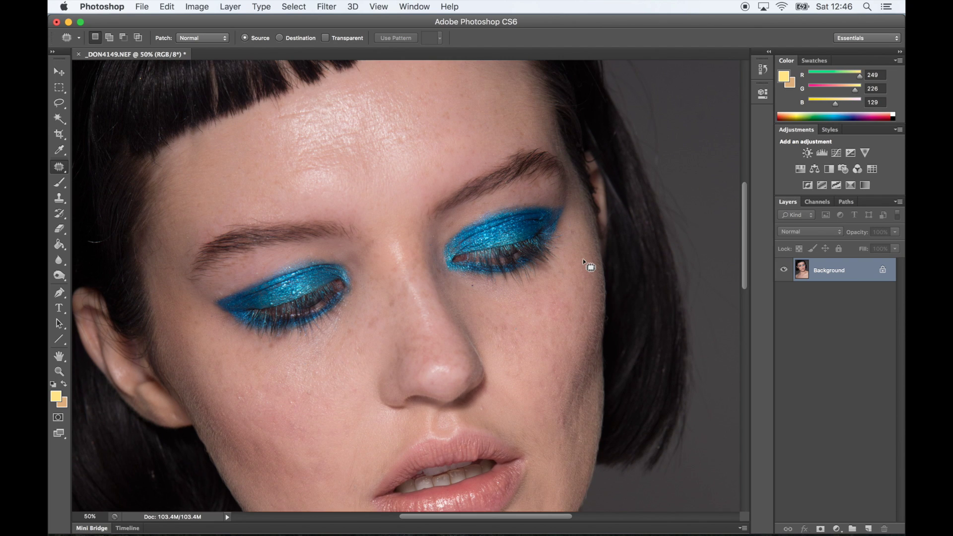
{"action": "scroll", "coordinate": [582, 258], "scroll_direction": "up", "scroll_amount": 3}
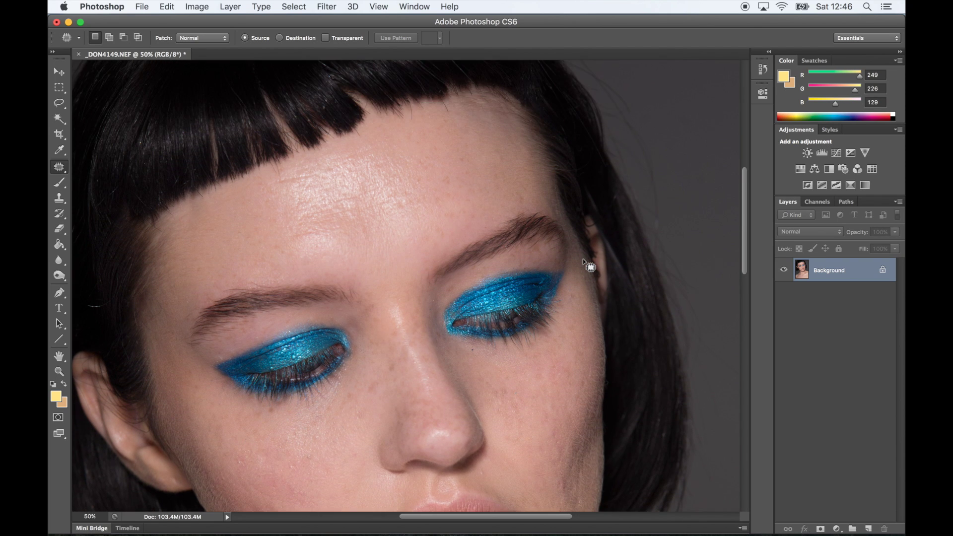
{"action": "scroll", "coordinate": [582, 258], "scroll_direction": "up", "scroll_amount": 2}
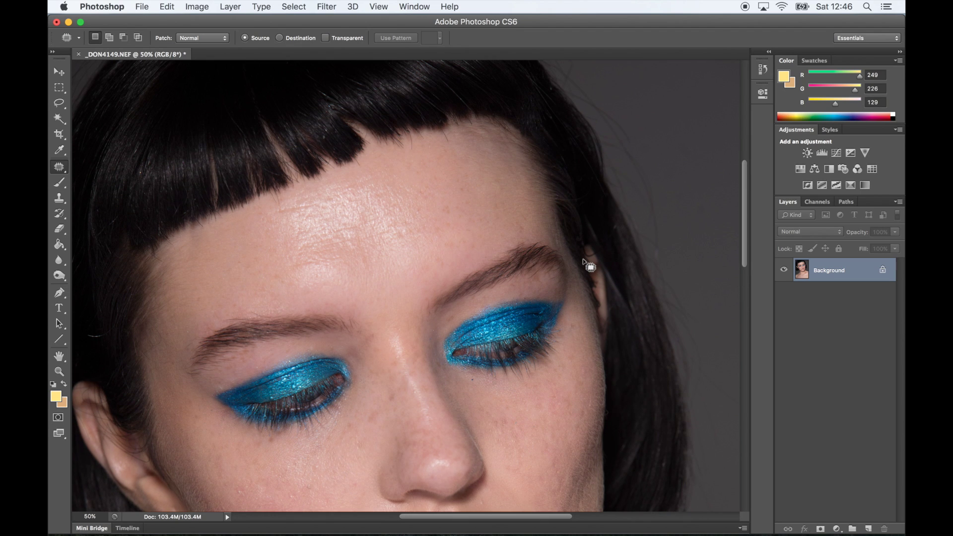
{"action": "scroll", "coordinate": [583, 258], "scroll_direction": "down", "scroll_amount": 5}
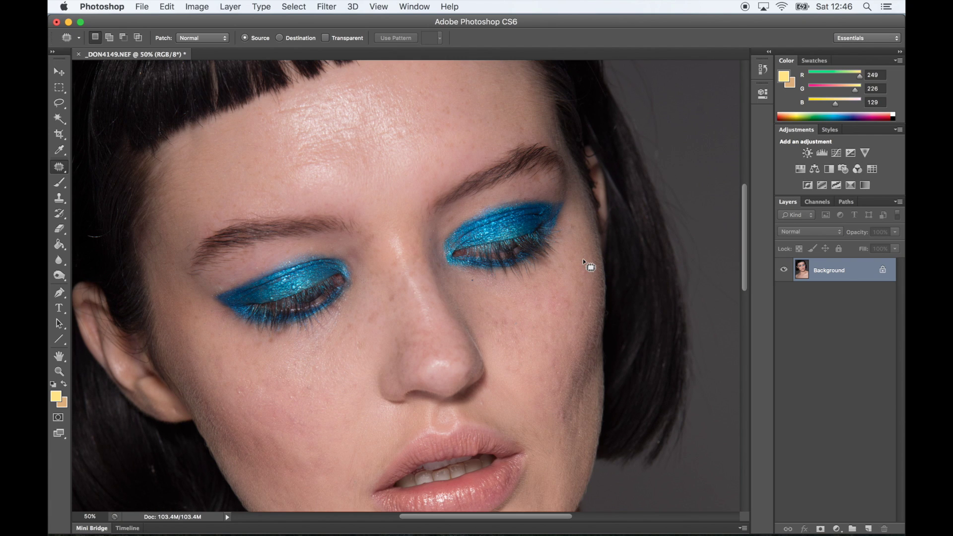
{"action": "scroll", "coordinate": [582, 258], "scroll_direction": "down", "scroll_amount": 6}
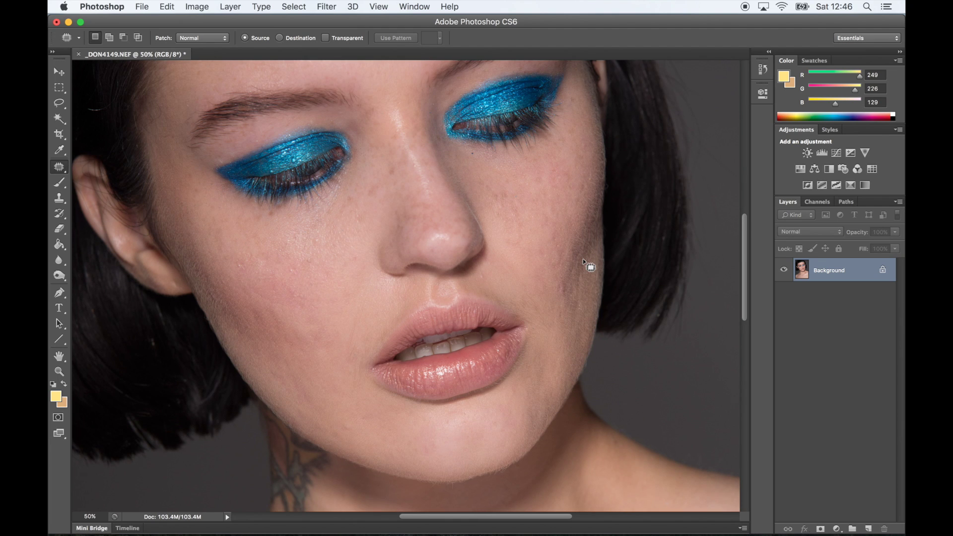
{"action": "scroll", "coordinate": [582, 258], "scroll_direction": "down", "scroll_amount": 6}
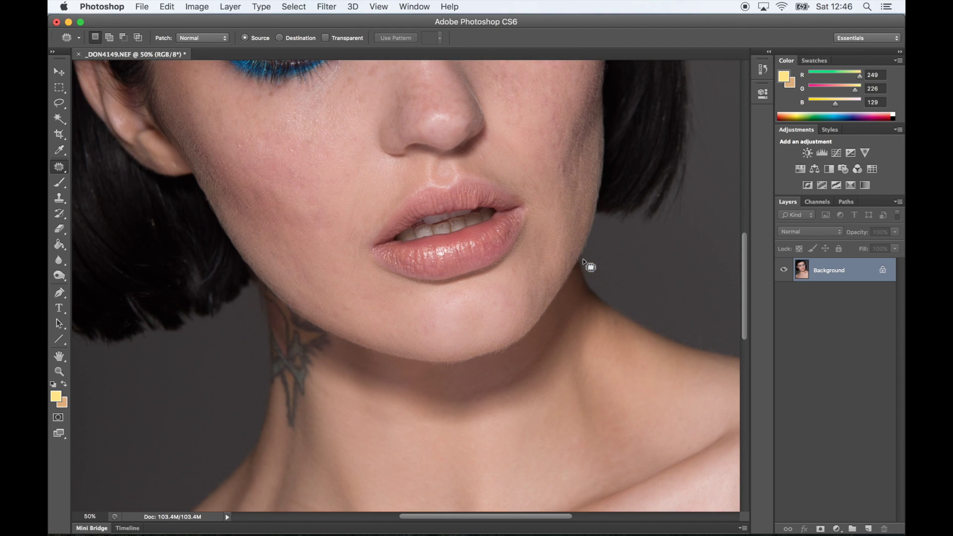
{"action": "scroll", "coordinate": [582, 258], "scroll_direction": "down", "scroll_amount": 4}
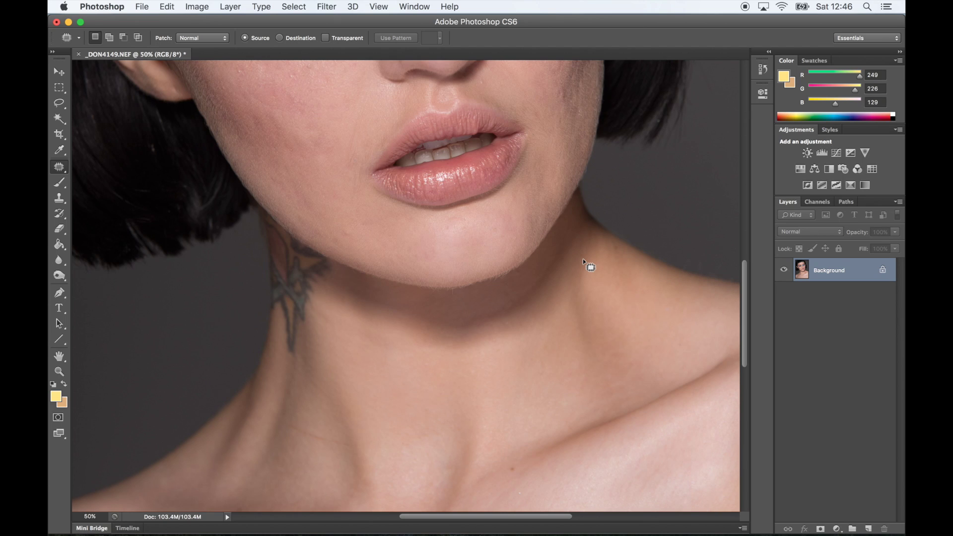
- Create a new layer named Dodge/Burn in Soft Light mode, filled with the Soft-Light-neutral color (50% gray)
{"action": "key", "text": "super+minus"}
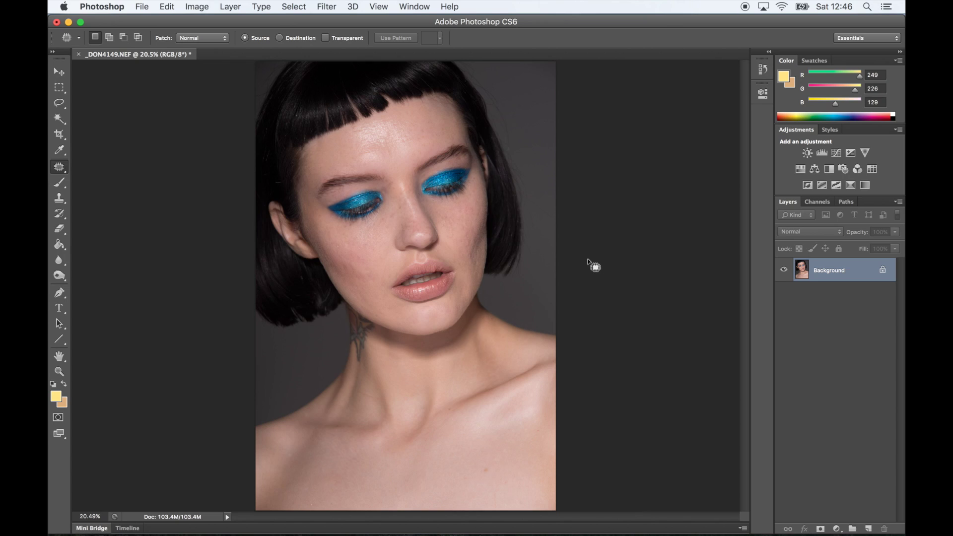
{"action": "left_click", "coordinate": [870, 529], "text": "alt"}
{"action": "type", "text": "Dodge/Burn"}
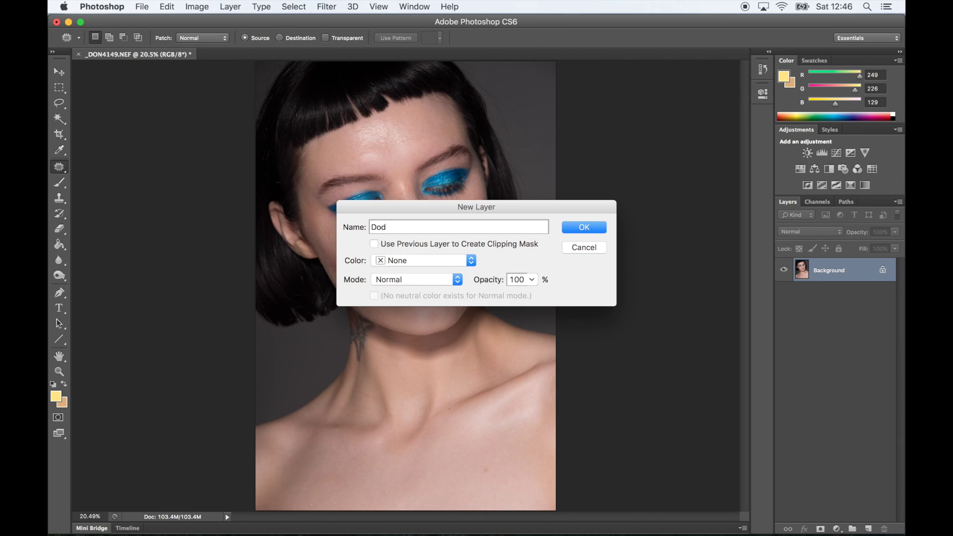
{"action": "left_click", "coordinate": [400, 281]}
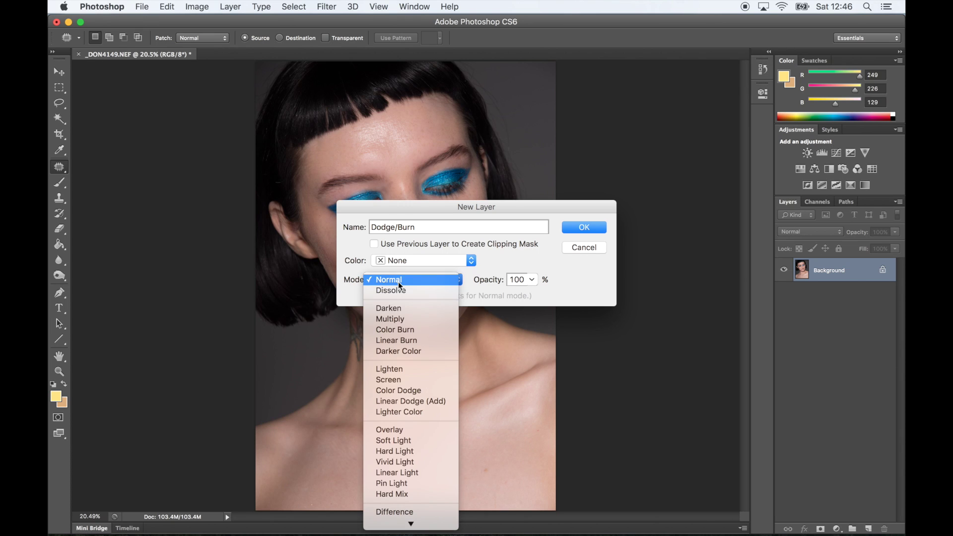
{"action": "left_click", "coordinate": [409, 441]}
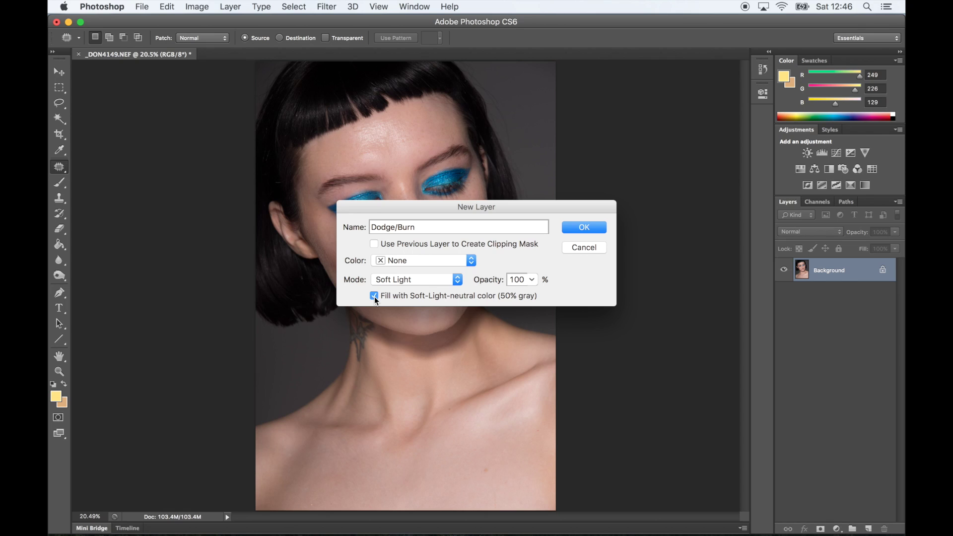
{"action": "left_click", "coordinate": [573, 227]}
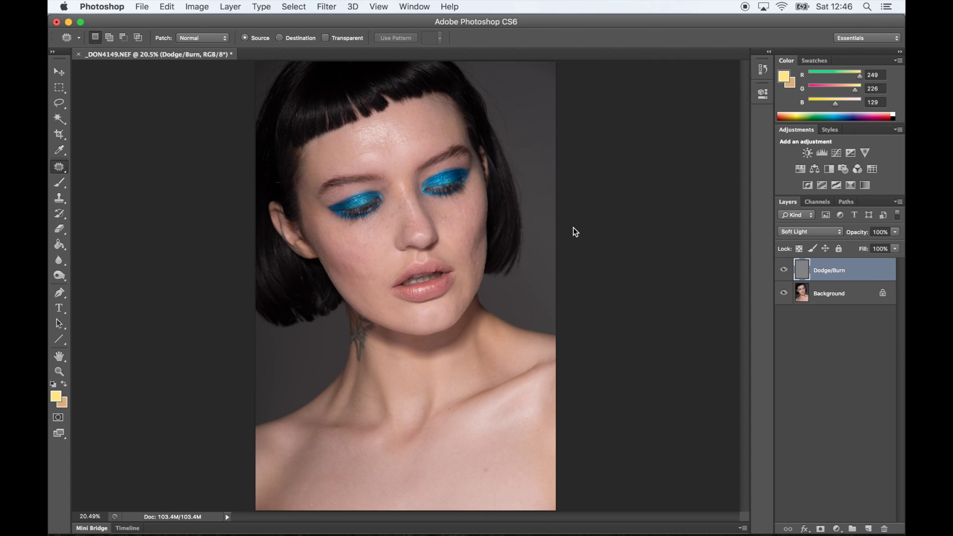
- Add a Black & White adjustment layer with the default settings above the Dodge/Burn layer
{"action": "left_click", "coordinate": [837, 529]}
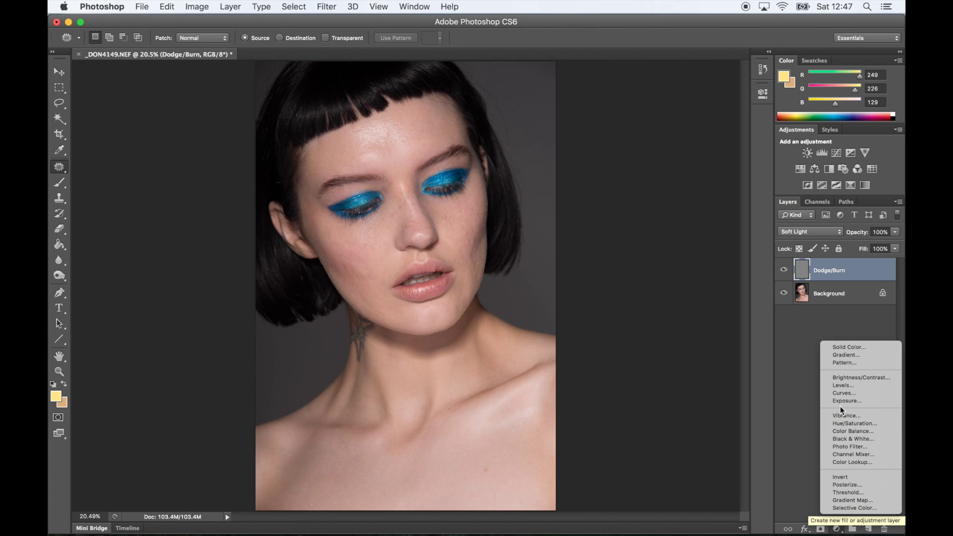
{"action": "left_click", "coordinate": [844, 438], "text": "alt"}
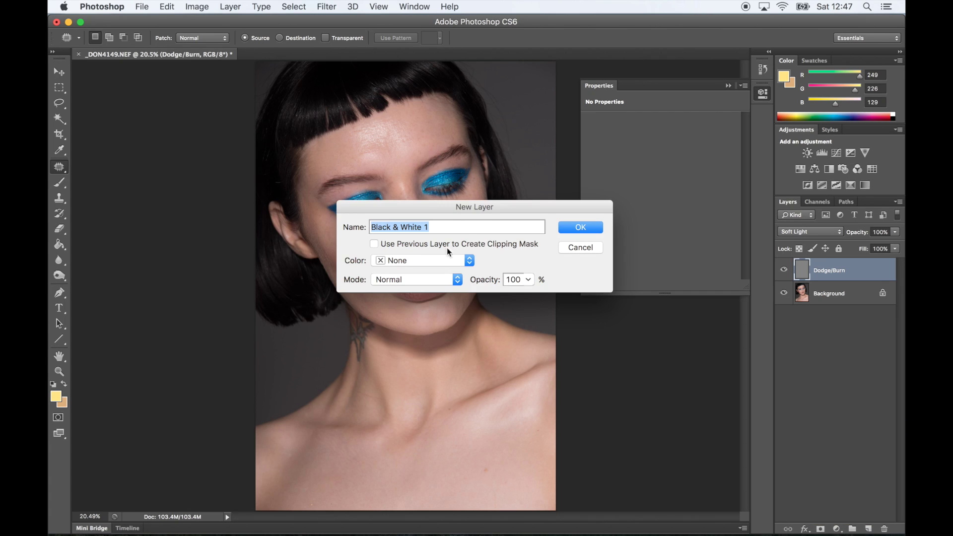
{"action": "left_click", "coordinate": [593, 225]}
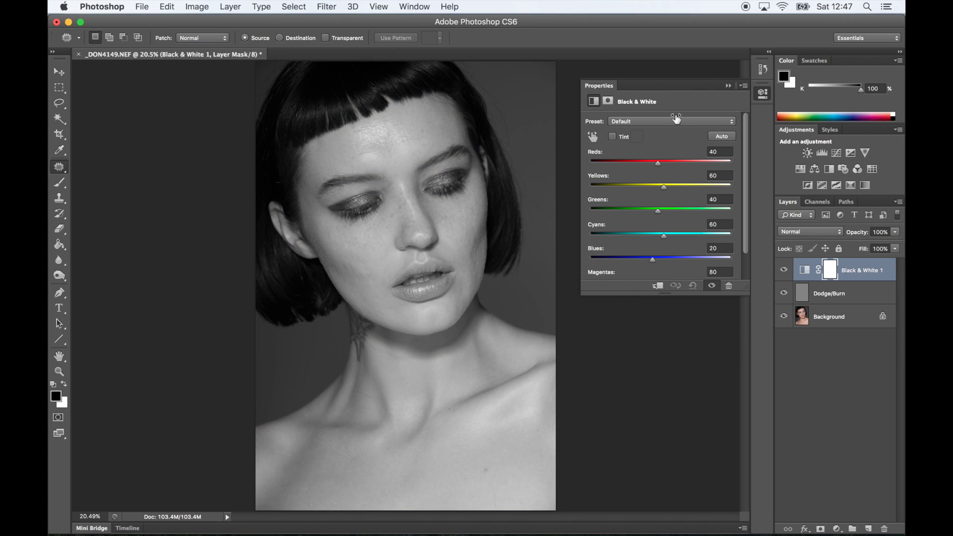
{"action": "left_click", "coordinate": [728, 85]}
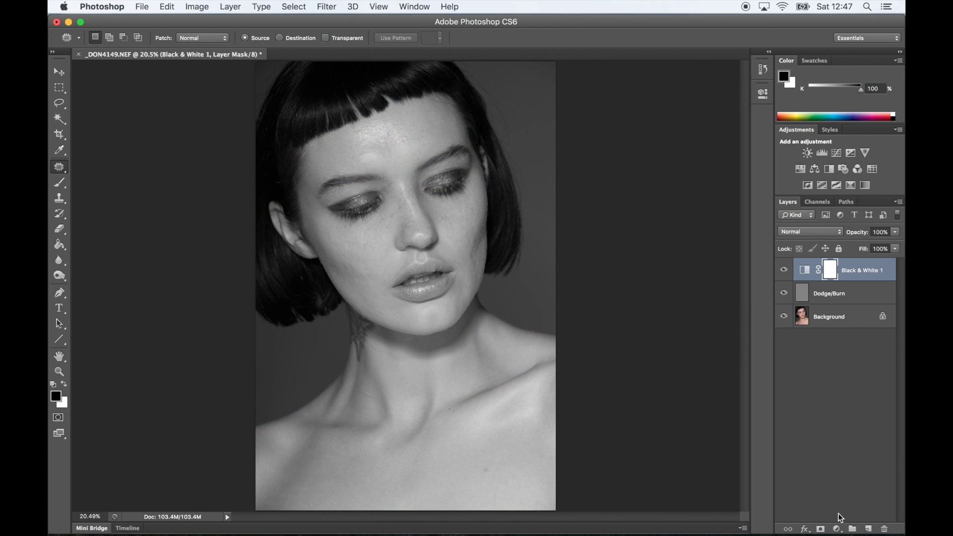
- Add a Curves adjustment layer on top, anchoring the RGB curve near both ends and pulling its midtones down strongly
{"action": "left_click", "coordinate": [837, 529]}
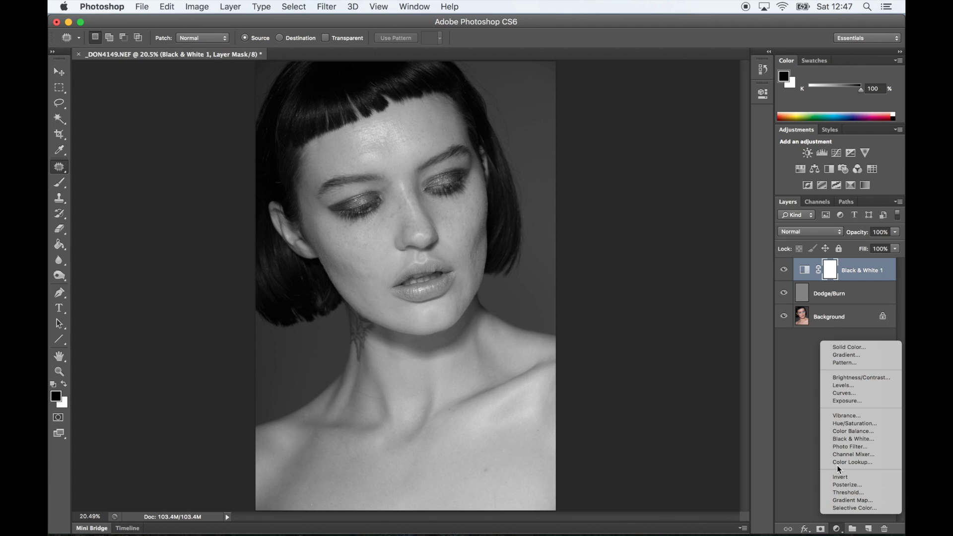
{"action": "left_click", "coordinate": [834, 393]}
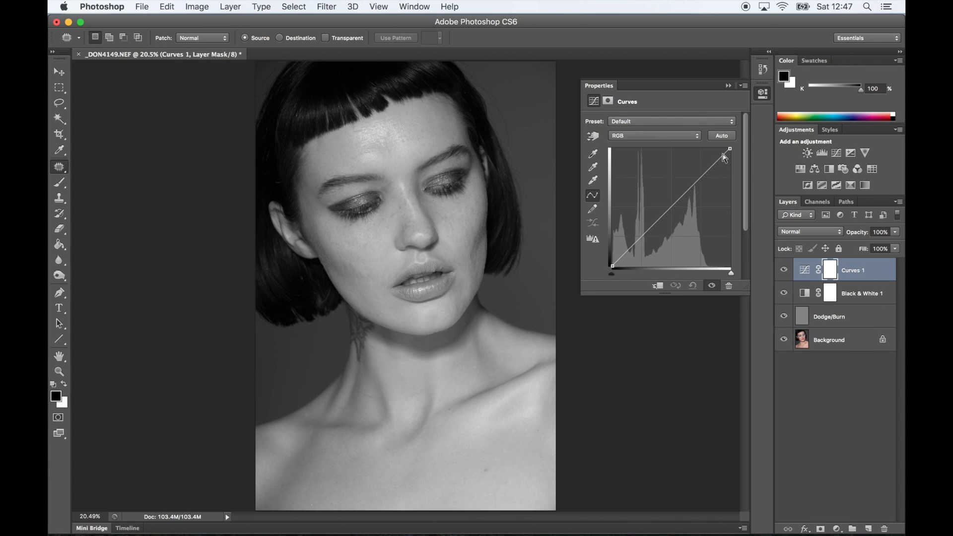
{"action": "left_click_drag", "start_coordinate": [725, 157], "coordinate": [724, 154]}
{"action": "left_click_drag", "start_coordinate": [620, 260], "coordinate": [621, 259]}
{"action": "left_click_drag", "start_coordinate": [674, 207], "coordinate": [690, 226]}
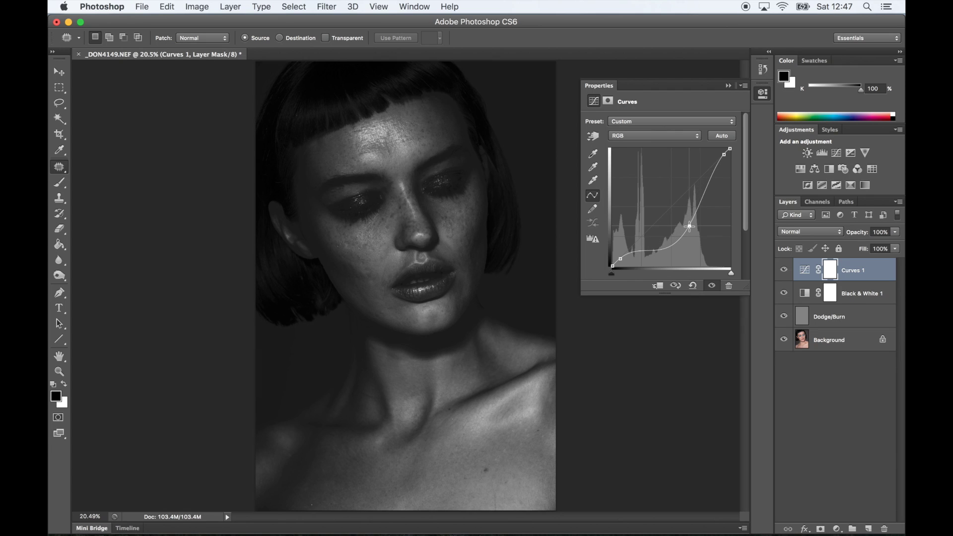
{"action": "left_click_drag", "start_coordinate": [677, 239], "coordinate": [681, 235]}
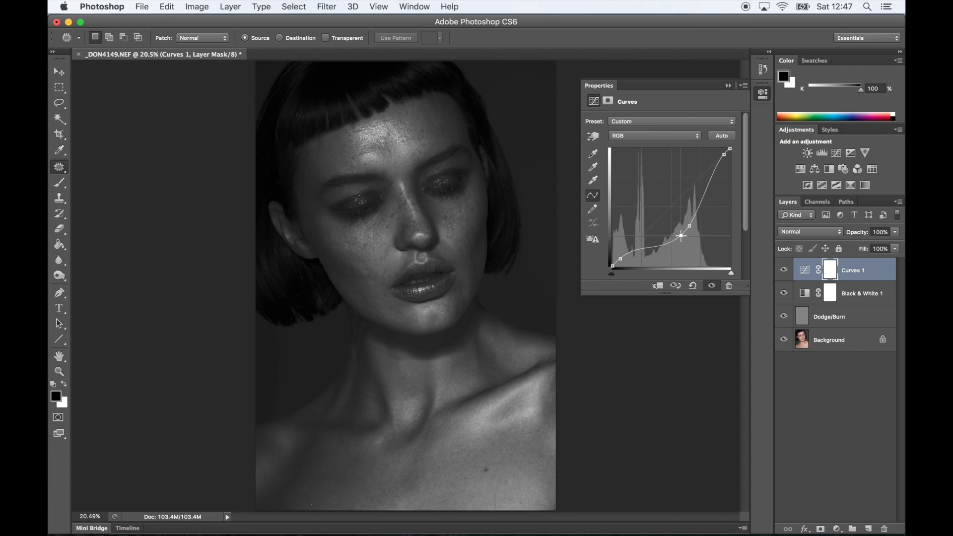
{"action": "left_click", "coordinate": [728, 86]}
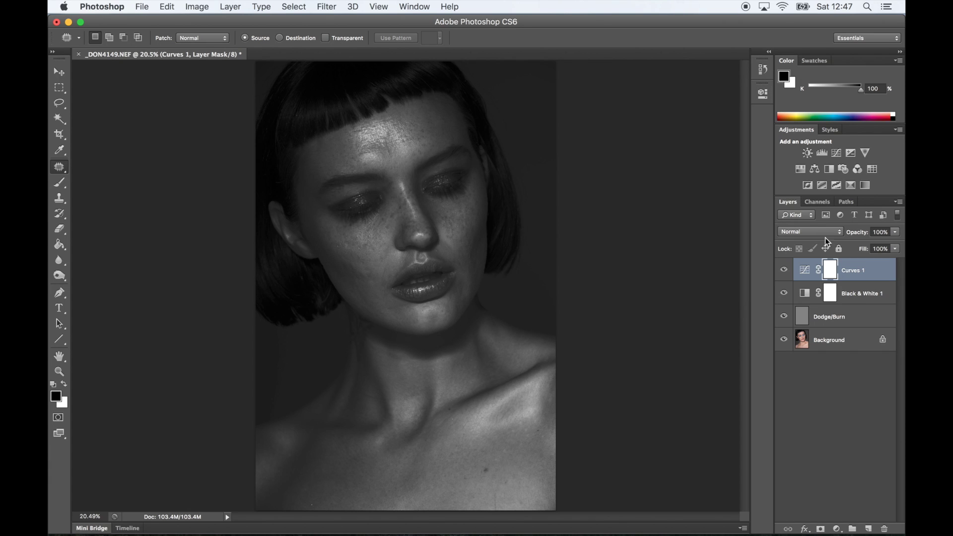
- Select the Dodge/Burn layer and set up the Brush tool with white as foreground, black as background and 3% flow
{"action": "left_click", "coordinate": [823, 321]}
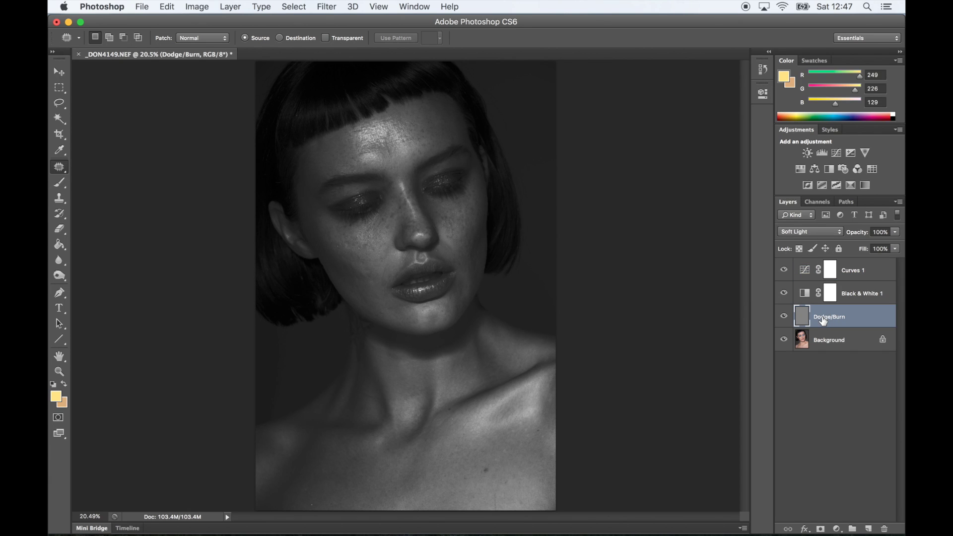
{"action": "key", "text": "super+plus"}
{"action": "key", "text": "super+plus"}
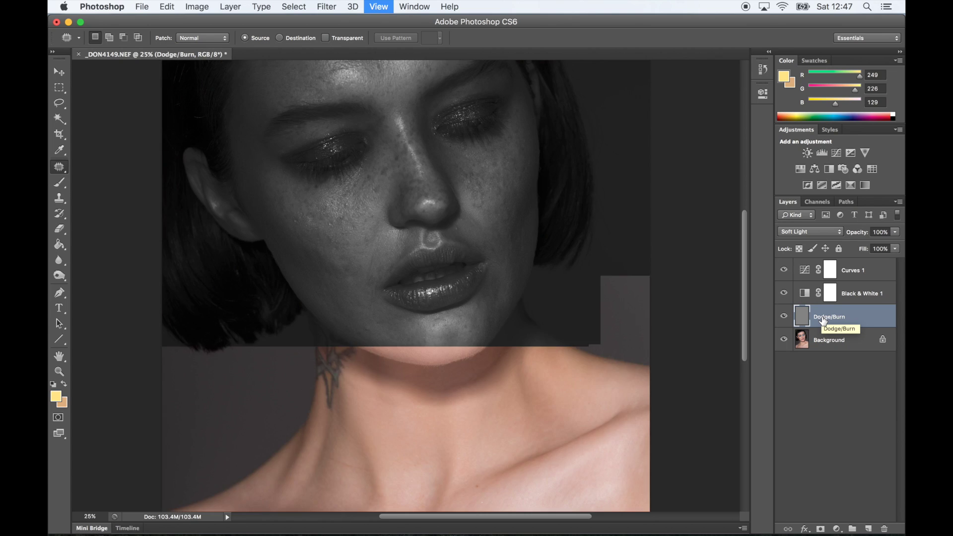
{"action": "key", "text": "super+plus"}
{"action": "key", "text": "super+plus"}
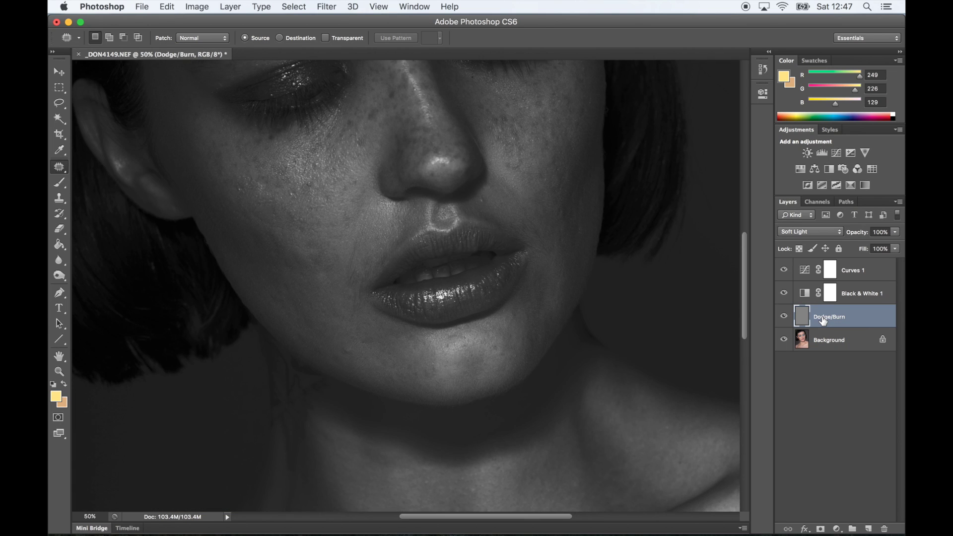
{"action": "scroll", "coordinate": [503, 289], "scroll_direction": "up", "scroll_amount": 5}
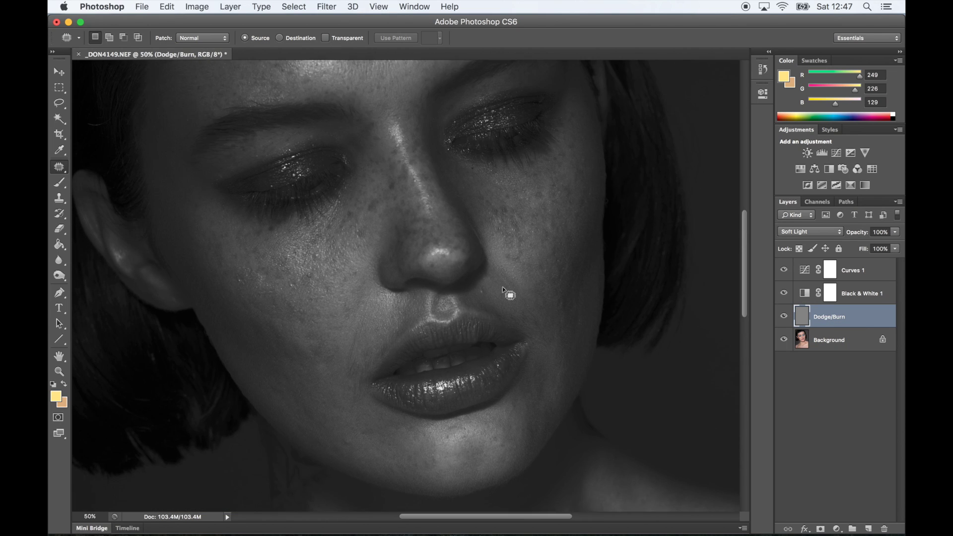
{"action": "scroll", "coordinate": [509, 295], "scroll_direction": "up", "scroll_amount": 6}
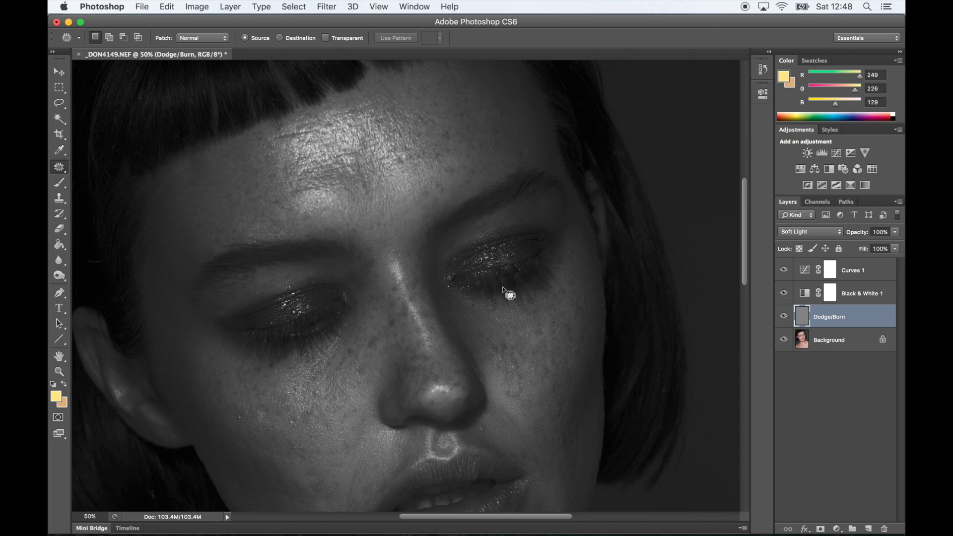
{"action": "key", "text": "b"}
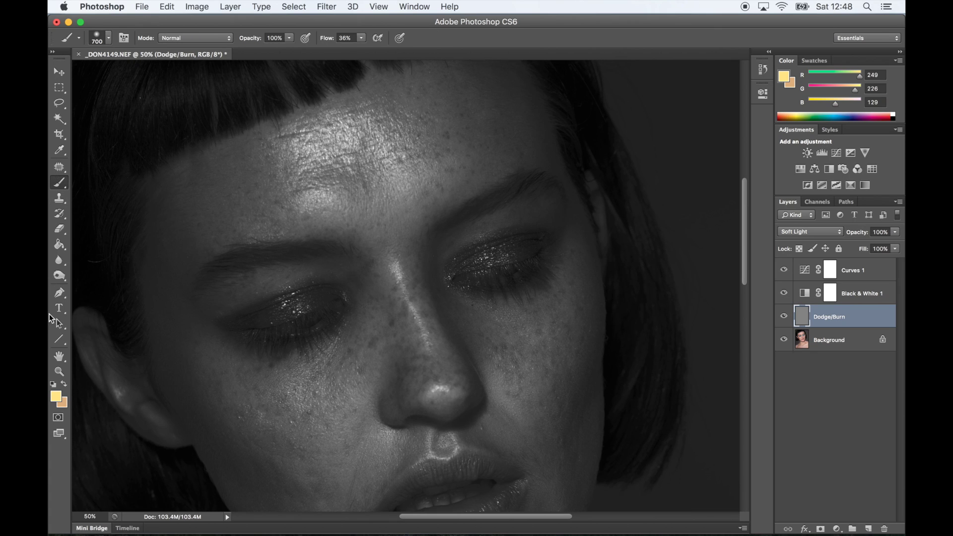
{"action": "left_click", "coordinate": [53, 384]}
{"action": "left_click", "coordinate": [64, 384]}
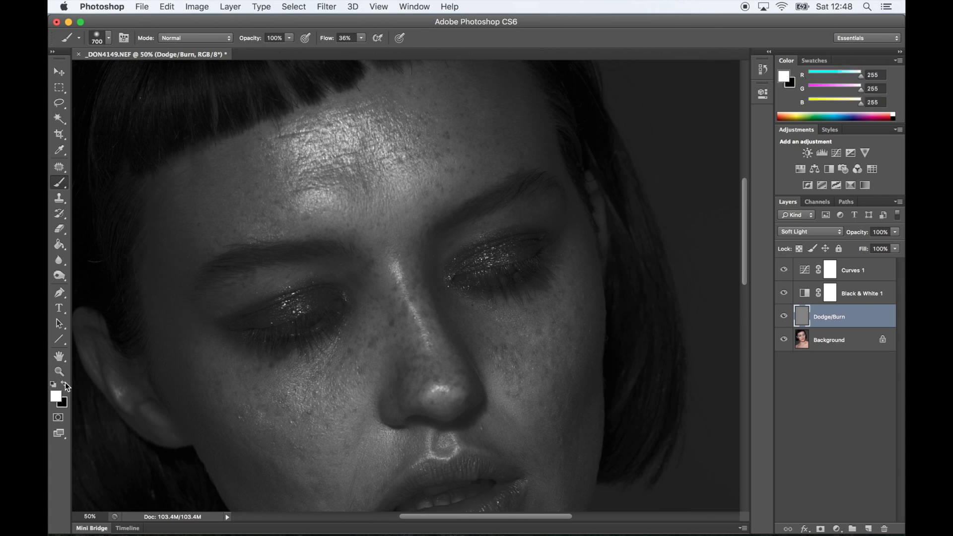
{"action": "left_click_drag", "start_coordinate": [329, 41], "coordinate": [308, 44]}
{"action": "left_click_drag", "start_coordinate": [310, 45], "coordinate": [309, 44]}
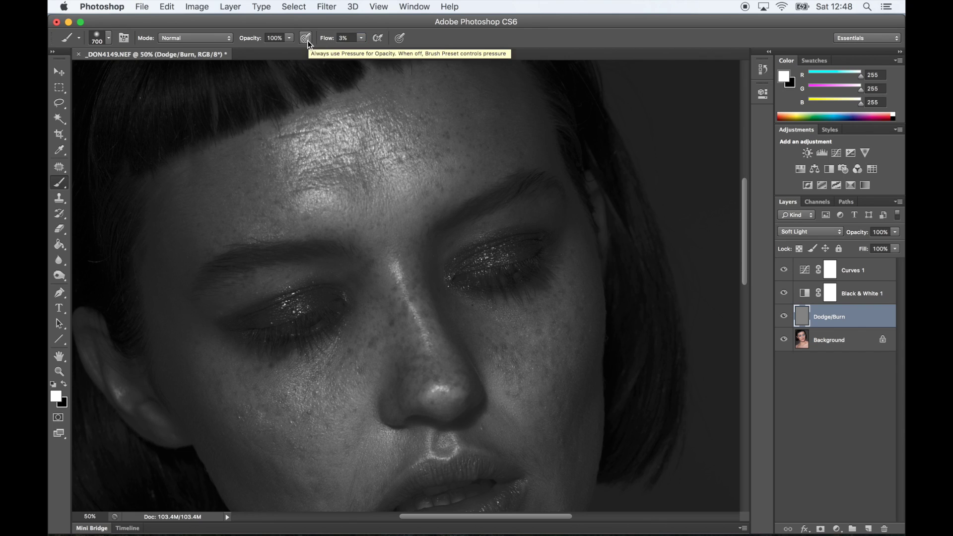
- Dodge the forehead skin on the Dodge/Burn layer with a soft white brush reduced to 300 px
{"action": "key", "text": "bracketleft"}
{"action": "key", "text": "bracketleft"}
{"action": "key", "text": "bracketleft"}
{"action": "key", "text": "bracketleft"}
{"action": "key", "text": "bracketleft"}
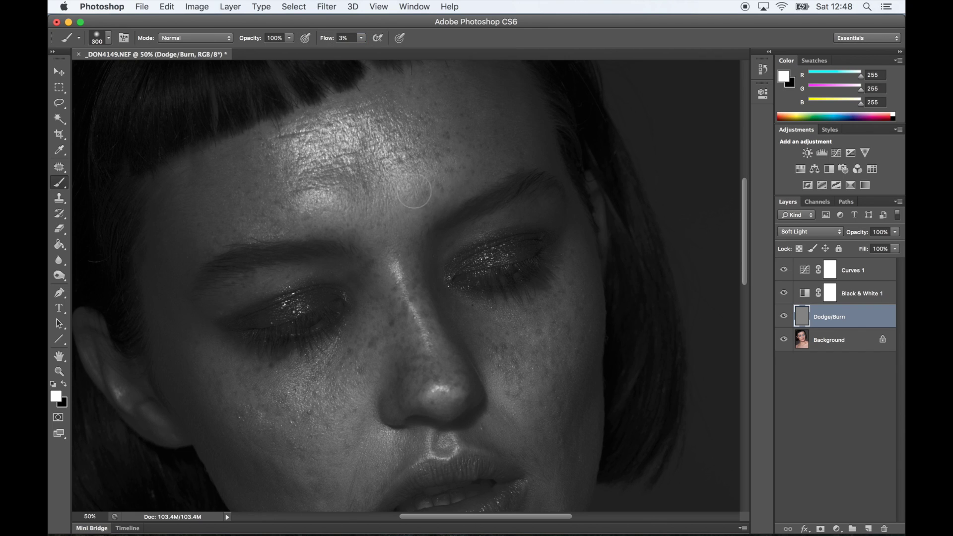
{"action": "left_click_drag", "start_coordinate": [365, 183], "coordinate": [332, 176]}
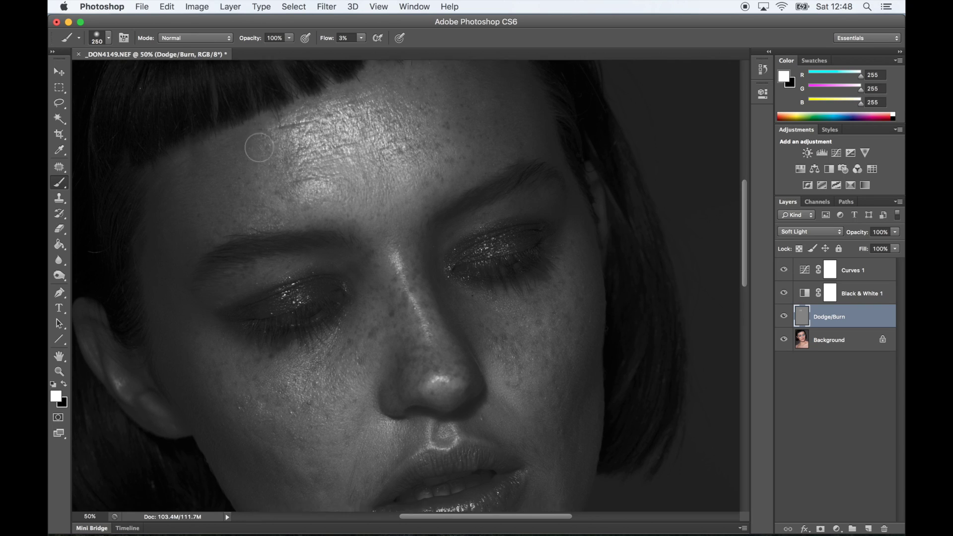
- Dodge the uneven skin under the eyes and on both cheeks, using brush sizes of 175 and 300 px
{"action": "scroll", "coordinate": [260, 146], "scroll_direction": "down", "scroll_amount": 5}
{"action": "scroll", "coordinate": [259, 148], "scroll_direction": "up", "scroll_amount": 1}
{"action": "key", "text": "bracketleft"}
{"action": "key", "text": "bracketleft"}
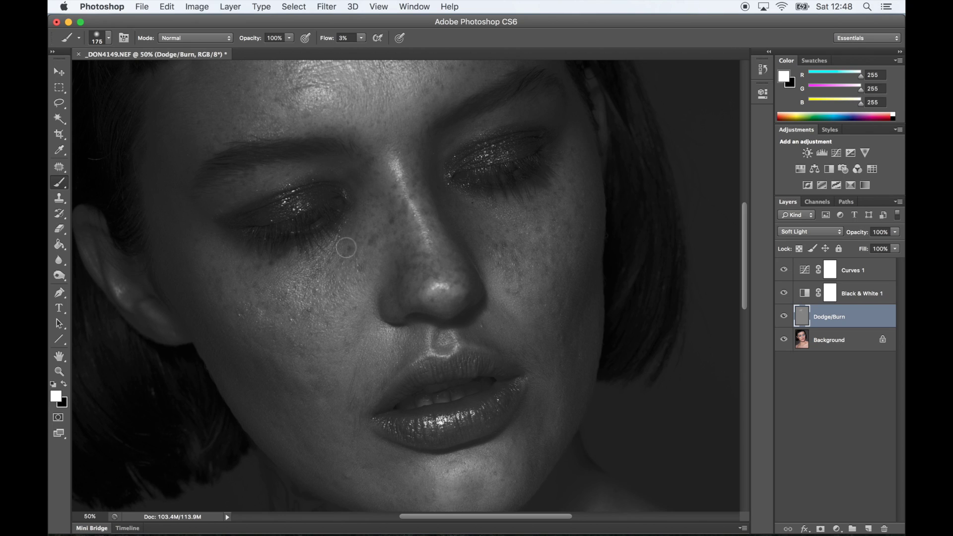
{"action": "key", "text": "bracketright"}
{"action": "key", "text": "bracketright"}
{"action": "key", "text": "bracketright"}
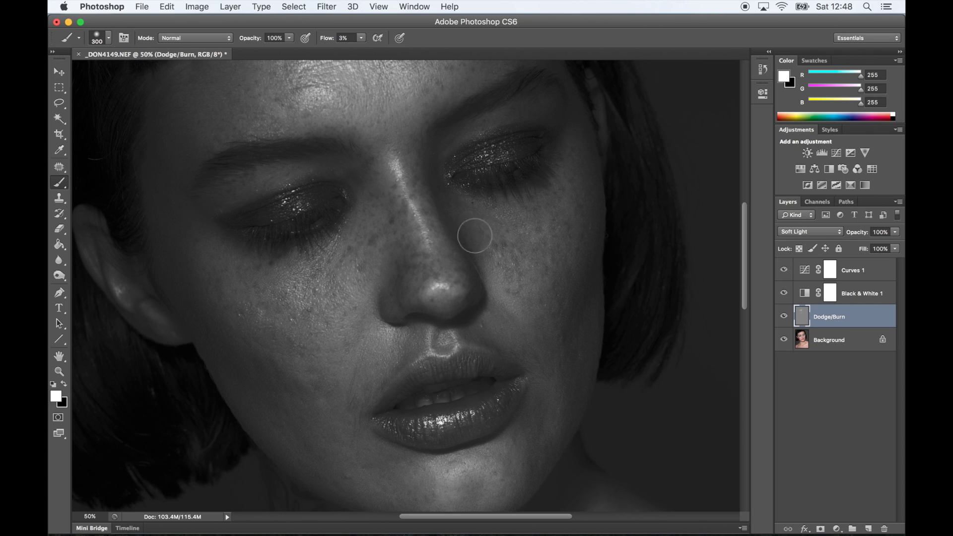
- Dodge the darker patches on the lower cheek beside the mouth with a 100 px brush
{"action": "scroll", "coordinate": [493, 218], "scroll_direction": "down", "scroll_amount": 3}
{"action": "key", "text": "bracketleft"}
{"action": "key", "text": "bracketleft"}
{"action": "key", "text": "bracketleft"}
{"action": "key", "text": "bracketleft"}
{"action": "key", "text": "bracketleft"}
{"action": "key", "text": "bracketleft"}
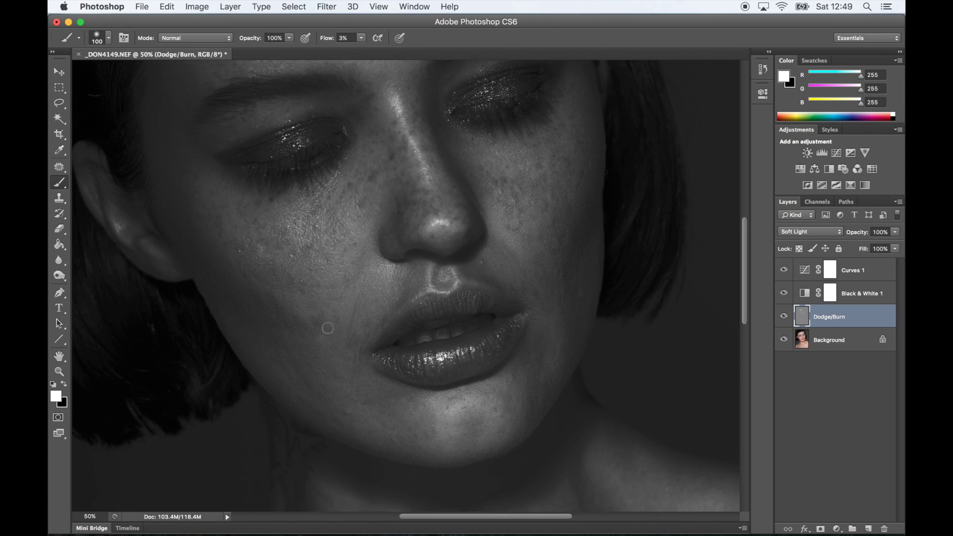
{"action": "mouse_move", "coordinate": [280, 319]}
{"action": "left_mouse_down"}
{"action": "mouse_move", "coordinate": [259, 302]}
{"action": "mouse_move", "coordinate": [287, 318]}
{"action": "mouse_move", "coordinate": [304, 375]}
{"action": "mouse_move", "coordinate": [268, 313]}
{"action": "left_mouse_up"}
- Even out the cheek and jaw skin at close range, dodging with brush sizes of 70 and 90 px
{"action": "key", "text": "super+plus"}
{"action": "key", "text": "super+plus"}
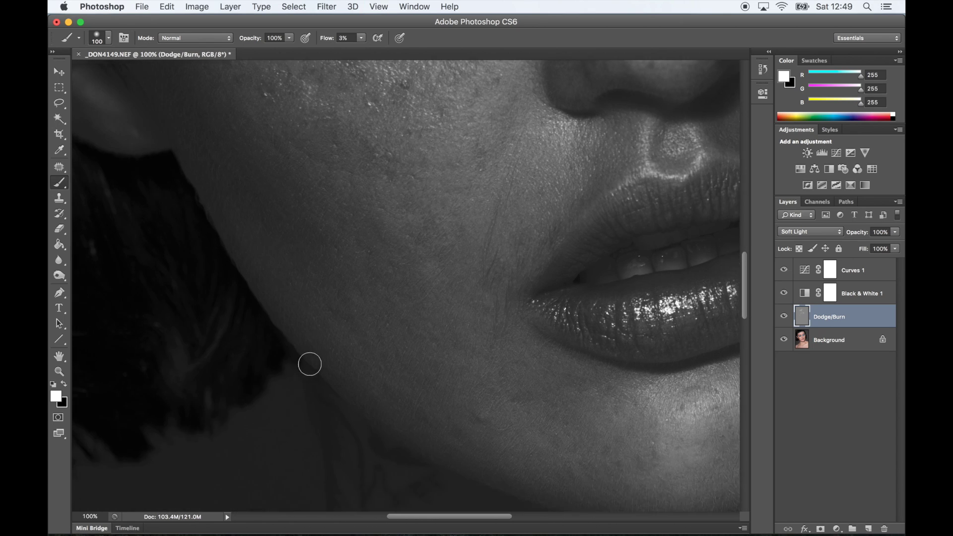
{"action": "key", "text": "bracketleft"}
{"action": "key", "text": "bracketleft"}
{"action": "key", "text": "bracketleft"}
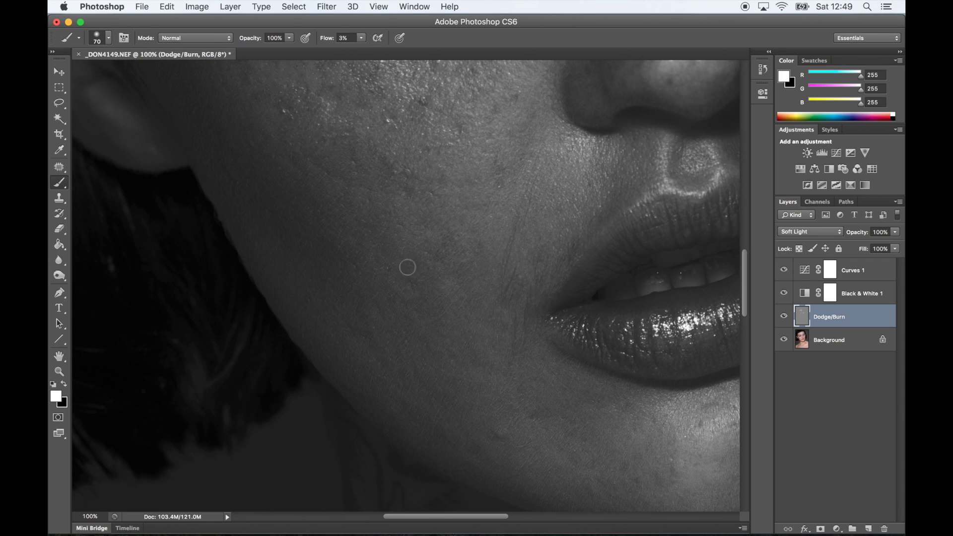
{"action": "scroll", "coordinate": [447, 243], "scroll_direction": "up", "scroll_amount": 3}
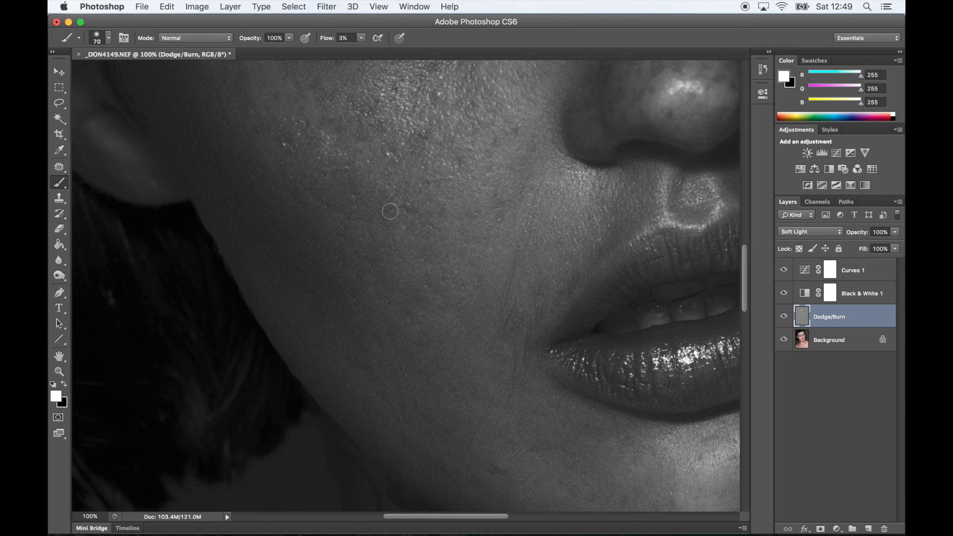
{"action": "scroll", "coordinate": [397, 308], "scroll_direction": "up", "scroll_amount": 1}
{"action": "key", "text": "bracketright"}
{"action": "key", "text": "bracketright"}
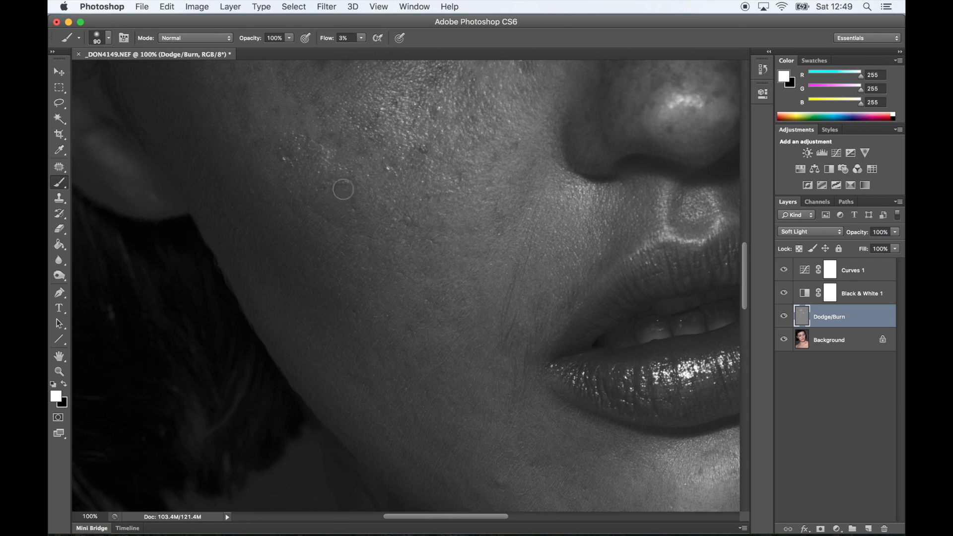
- Work on the fine lines beside the mouth corner at 200% magnification, reducing the brush to 40 and 9 px
{"action": "key", "text": "ctrl+minus"}
{"action": "key", "text": "bracketleft"}
{"action": "key", "text": "bracketleft"}
{"action": "key", "text": "bracketleft"}
{"action": "key", "text": "bracketleft"}
{"action": "key", "text": "bracketleft"}
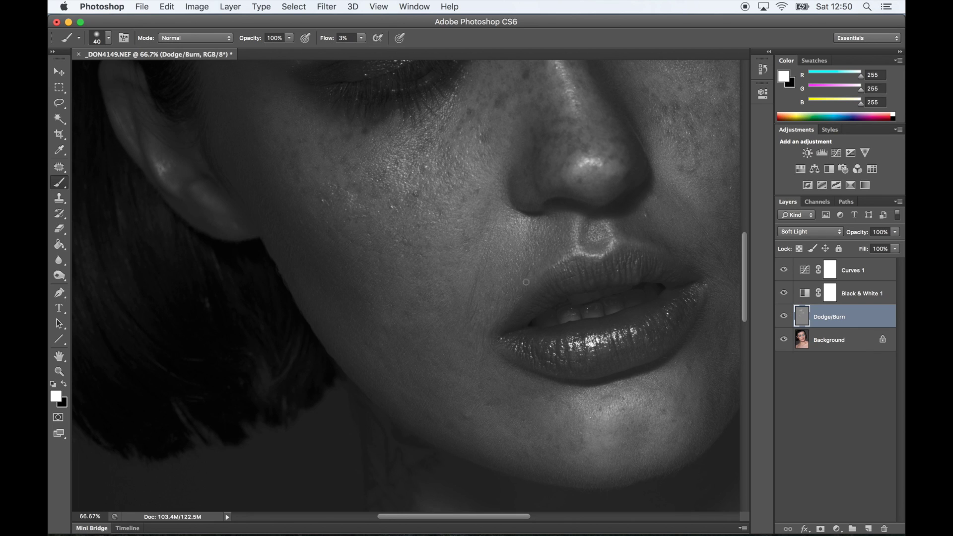
{"action": "key", "text": "super+plus"}
{"action": "key", "text": "super+plus"}
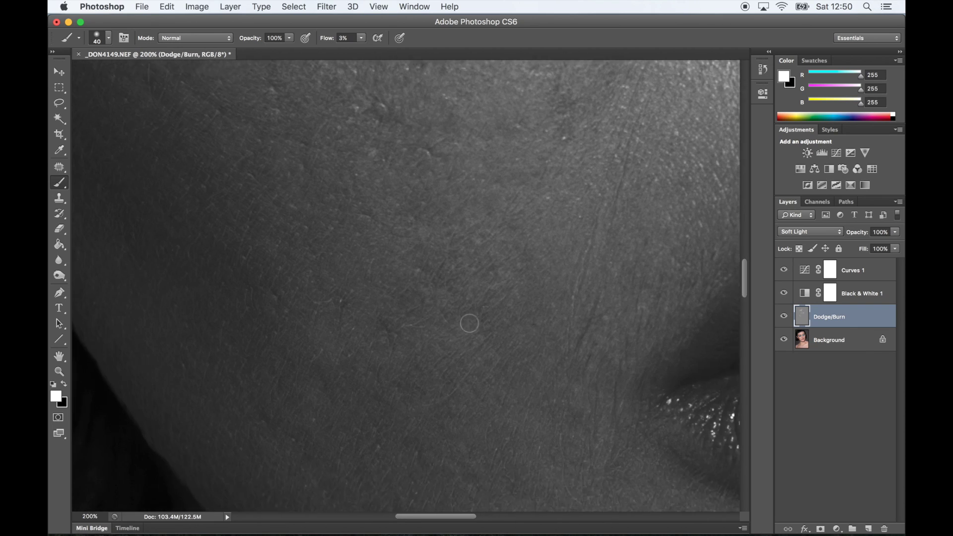
{"action": "left_click_drag", "start_coordinate": [587, 351], "coordinate": [401, 400]}
{"action": "key", "text": "bracketleft"}
{"action": "key", "text": "bracketleft"}
{"action": "key", "text": "bracketleft"}
{"action": "key", "text": "bracketleft"}
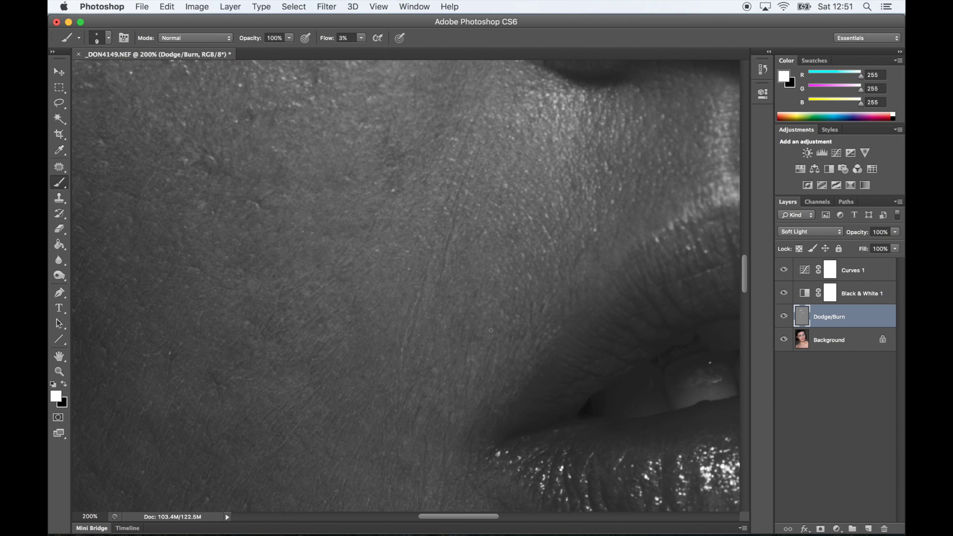
- Dodge the small dark spots across the lower cheek with brush sizes of 15 and 40 px
{"action": "key", "text": "bracketright"}
{"action": "key", "text": "bracketright"}
{"action": "key", "text": "super+minus"}
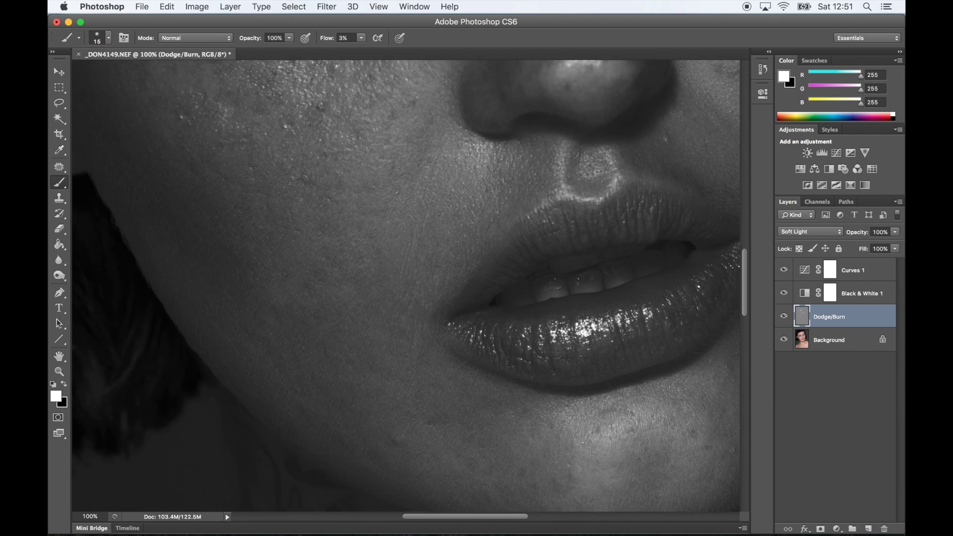
{"action": "key", "text": "bracketright"}
{"action": "key", "text": "bracketright"}
{"action": "key", "text": "bracketright"}
{"action": "scroll", "coordinate": [367, 370], "scroll_direction": "up", "scroll_amount": 3}
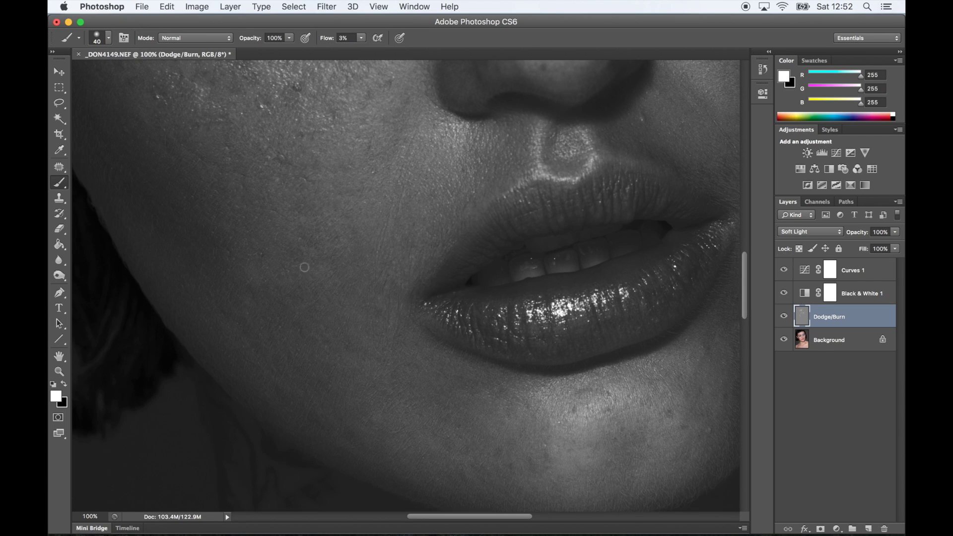
- Dodge the skin along the upper lip toward the mouth corner on the hair-shadowed side, enlarging the brush to 70 px
{"action": "scroll", "coordinate": [347, 298], "scroll_direction": "up", "scroll_amount": 5}
{"action": "scroll", "coordinate": [447, 323], "scroll_direction": "right", "scroll_amount": 10}
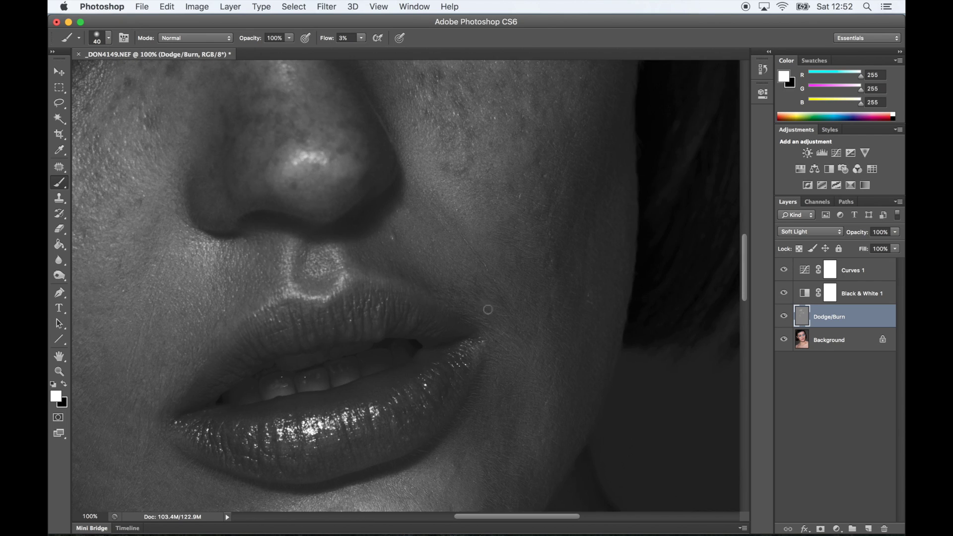
{"action": "key", "text": "bracketright"}
{"action": "key", "text": "bracketright"}
{"action": "key", "text": "bracketright"}
{"action": "mouse_move", "coordinate": [394, 273]}
{"action": "left_mouse_down"}
{"action": "mouse_move", "coordinate": [360, 262]}
{"action": "mouse_move", "coordinate": [476, 310]}
{"action": "left_mouse_up"}
- Lower the brush flow to 1% and dodge the shaded cheek next to the hair
{"action": "key", "text": "shift+0"}
{"action": "key", "text": "shift+1"}
{"action": "scroll", "coordinate": [459, 290], "scroll_direction": "right", "scroll_amount": 5}
{"action": "scroll", "coordinate": [459, 290], "scroll_direction": "up", "scroll_amount": 1}
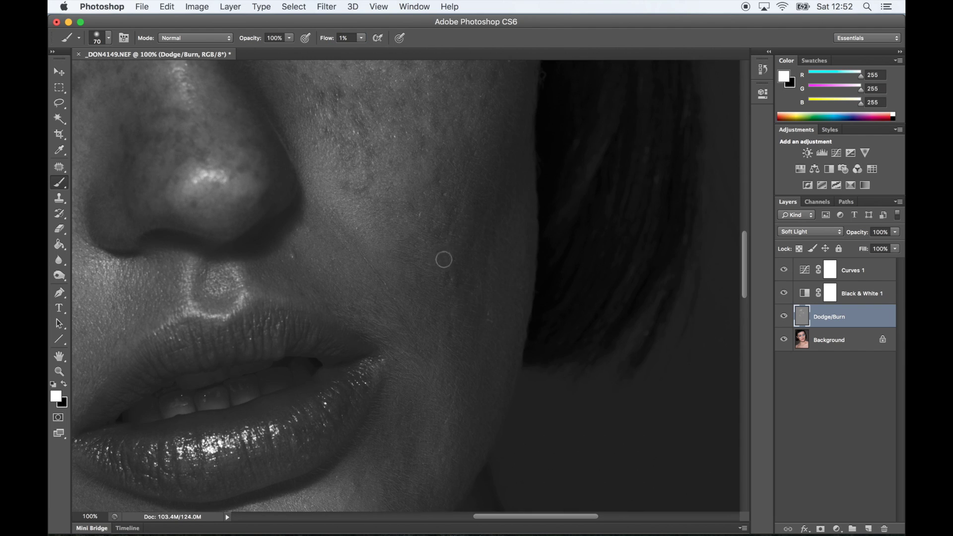
- Hide the Black & White and Curves adjustment layers and inspect the retouched face in colour at 50%
{"action": "key", "text": "super+minus"}
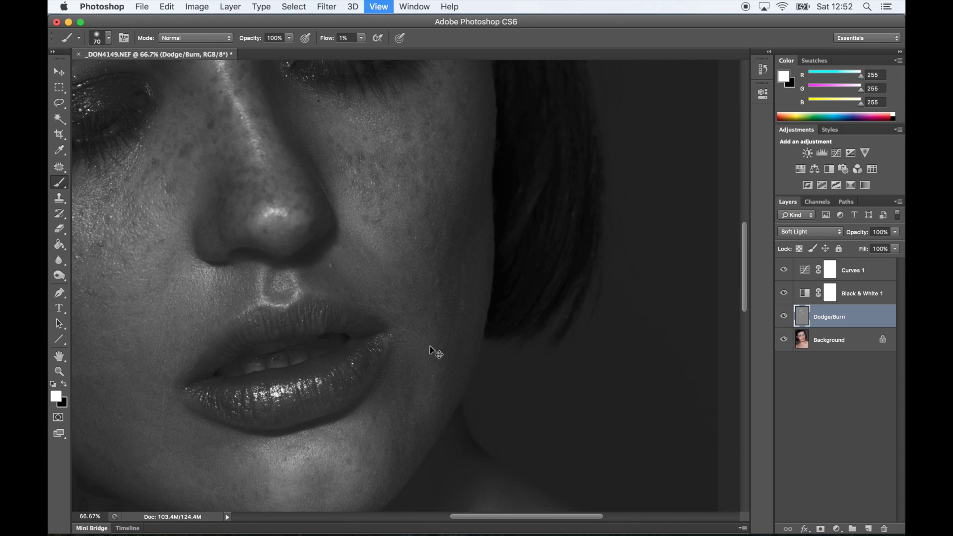
{"action": "key", "text": "super+minus"}
{"action": "key", "text": "super+minus"}
{"action": "key", "text": "super+minus"}
{"action": "key", "text": "super+minus"}
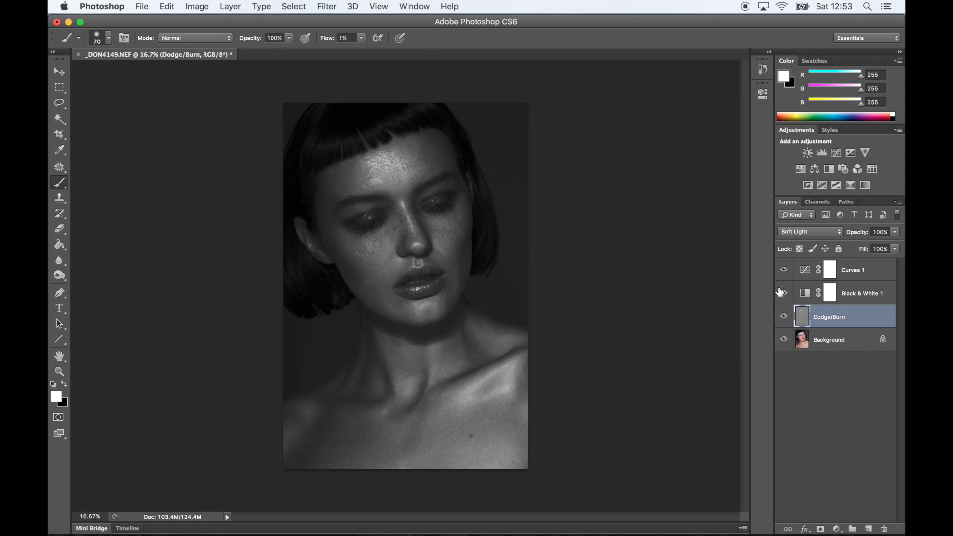
{"action": "left_click_drag", "start_coordinate": [783, 293], "coordinate": [783, 269]}
{"action": "key", "text": "super+plus"}
{"action": "key", "text": "super+plus"}
{"action": "key", "text": "super+plus"}
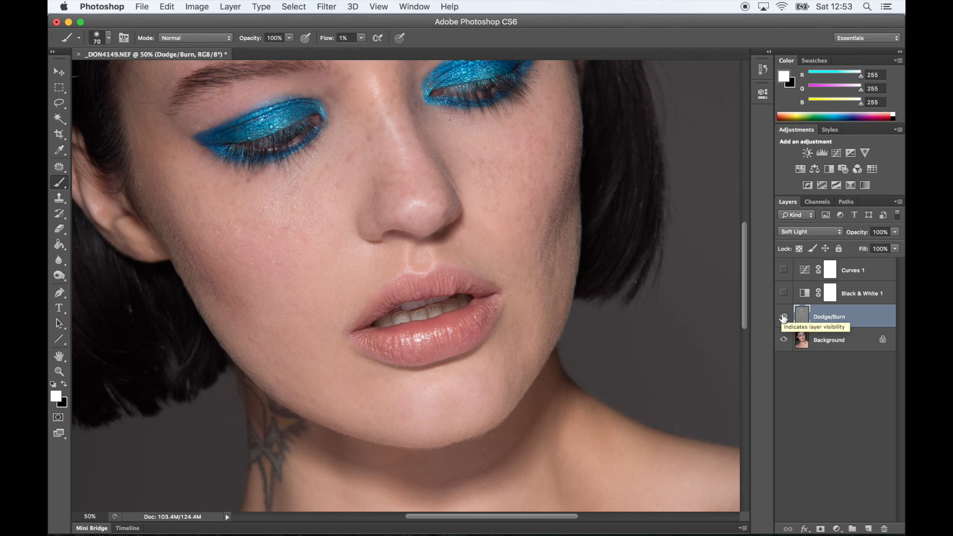
- Set the brush flow to 3% and dodge the face in colour, using brush sizes of 35 and 150 px
{"action": "scroll", "coordinate": [369, 151], "scroll_direction": "up", "scroll_amount": 2}
{"action": "scroll", "coordinate": [375, 167], "scroll_direction": "up", "scroll_amount": 5}
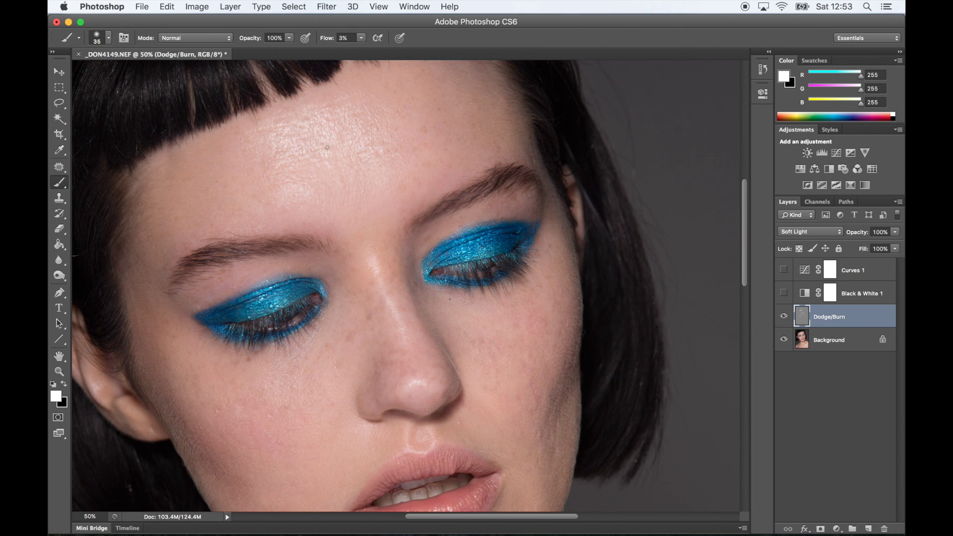
{"action": "scroll", "coordinate": [327, 148], "scroll_direction": "down", "scroll_amount": 5}
{"action": "scroll", "coordinate": [327, 148], "scroll_direction": "right", "scroll_amount": 6}
{"action": "key", "text": "bracketright"}
{"action": "key", "text": "bracketright"}
{"action": "key", "text": "bracketright"}
{"action": "key", "text": "bracketright"}
{"action": "key", "text": "bracketright"}
{"action": "key", "text": "bracketright"}
{"action": "key", "text": "bracketright"}
{"action": "key", "text": "bracketright"}
{"action": "key", "text": "bracketright"}
{"action": "key", "text": "bracketright"}
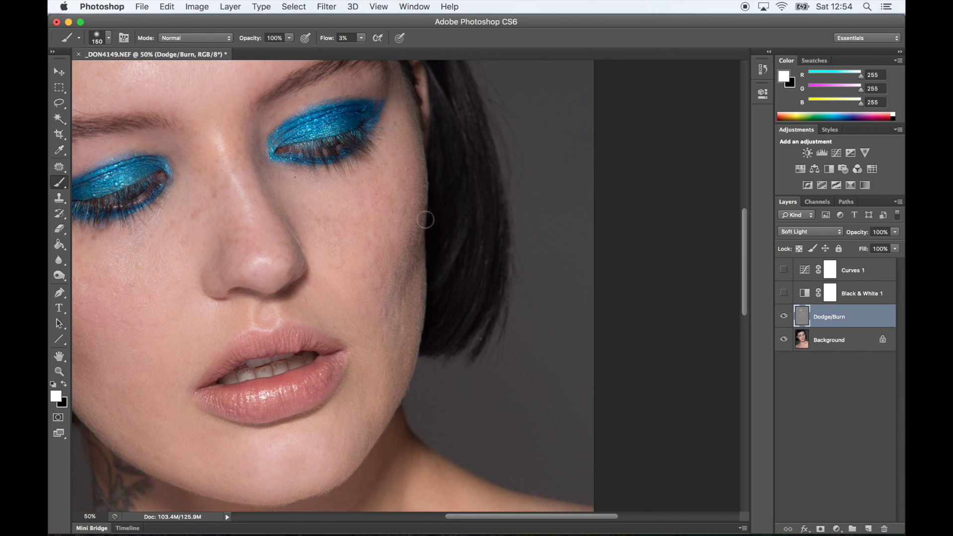
- Dodge the shaded cheek edge, jawline and chin at 100% with a small brush of 30 to 40 px
{"action": "key", "text": "bracketleft"}
{"action": "key", "text": "bracketleft"}
{"action": "key", "text": "bracketleft"}
{"action": "key", "text": "bracketleft"}
{"action": "key", "text": "bracketleft"}
{"action": "key", "text": "bracketleft"}
{"action": "key", "text": "super+1"}
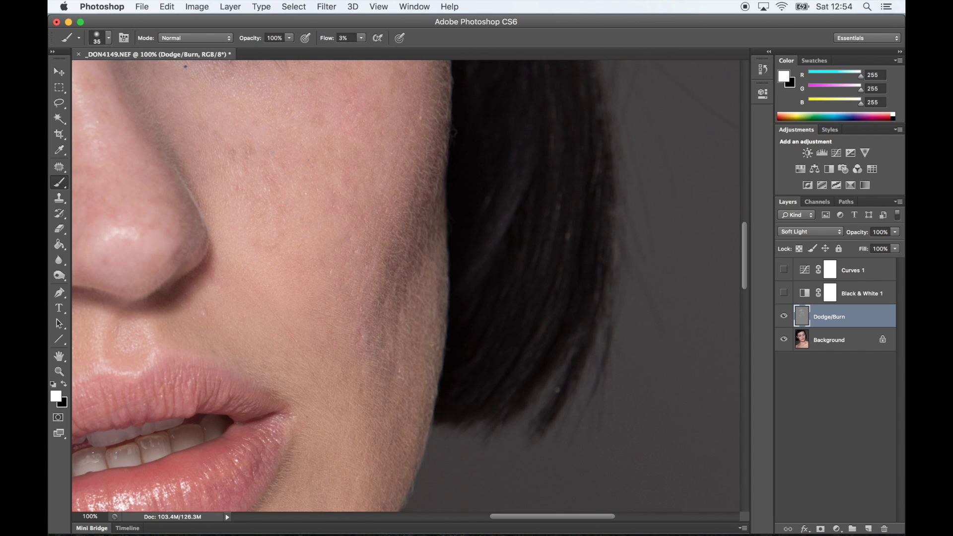
{"action": "scroll", "coordinate": [390, 278], "scroll_direction": "down", "scroll_amount": 5}
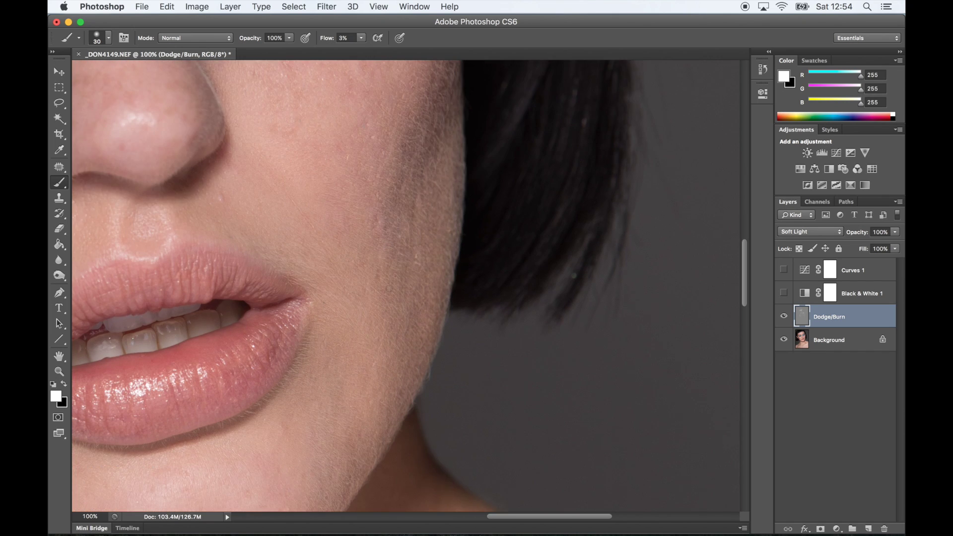
{"action": "scroll", "coordinate": [377, 274], "scroll_direction": "down", "scroll_amount": 6}
{"action": "scroll", "coordinate": [377, 274], "scroll_direction": "left", "scroll_amount": 10}
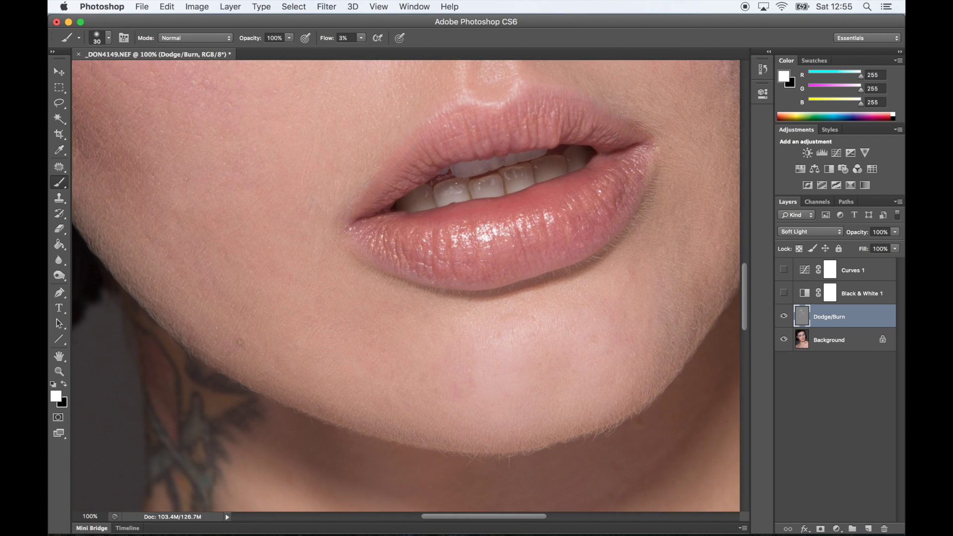
{"action": "scroll", "coordinate": [186, 290], "scroll_direction": "up", "scroll_amount": 7}
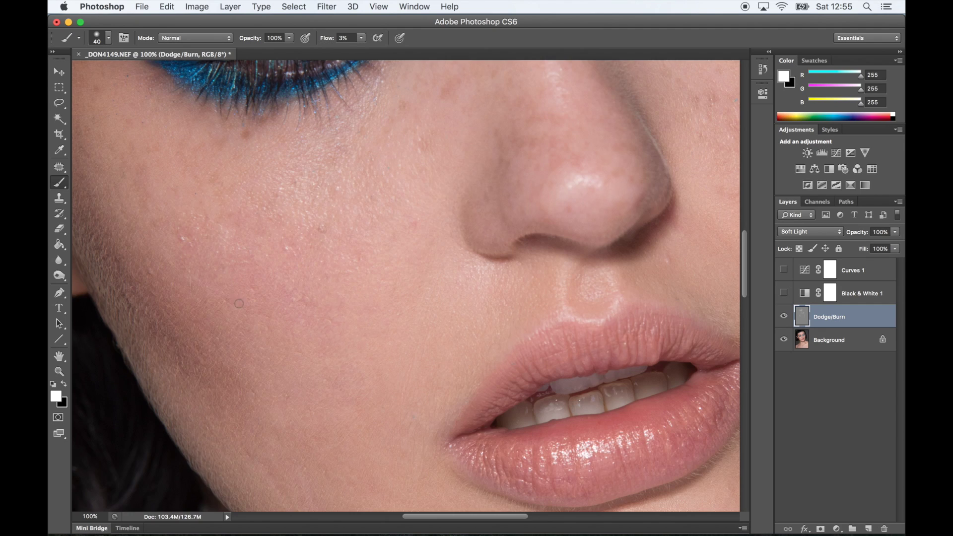
- Check the whole portrait, and continue dodging the forehead and face with a 250 px brush before reducing its size
{"action": "key", "text": "super+0"}
{"action": "key", "text": "super+equal"}
{"action": "key", "text": "super+equal"}
{"action": "key", "text": "super+equal"}
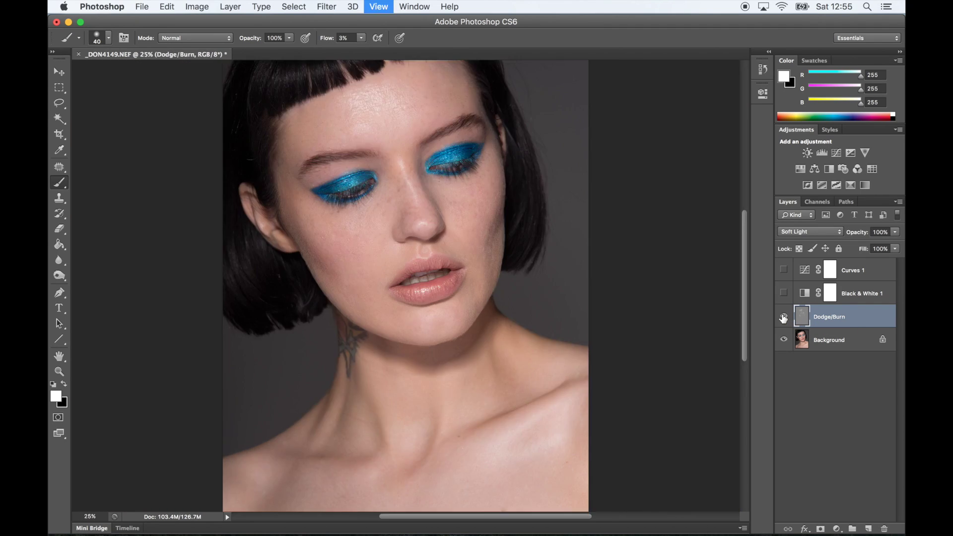
{"action": "key", "text": "bracketright"}
{"action": "key", "text": "bracketright"}
{"action": "key", "text": "bracketright"}
{"action": "key", "text": "bracketright"}
{"action": "key", "text": "bracketright"}
{"action": "key", "text": "bracketright"}
{"action": "key", "text": "bracketright"}
{"action": "key", "text": "bracketright"}
{"action": "key", "text": "bracketright"}
{"action": "key", "text": "bracketright"}
{"action": "key", "text": "bracketright"}
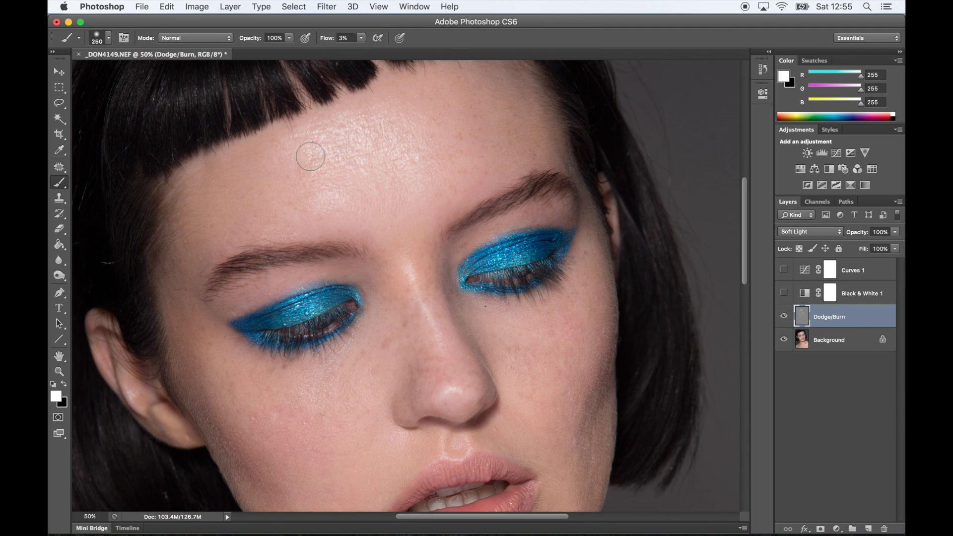
{"action": "scroll", "coordinate": [401, 196], "scroll_direction": "down", "scroll_amount": 4}
{"action": "key", "text": "bracketleft"}
{"action": "key", "text": "bracketleft"}
{"action": "key", "text": "bracketleft"}
- Select the Background layer and switch to the Patch tool for retouching the face
{"action": "key", "text": "j"}
{"action": "key", "text": "alt+bracketleft"}
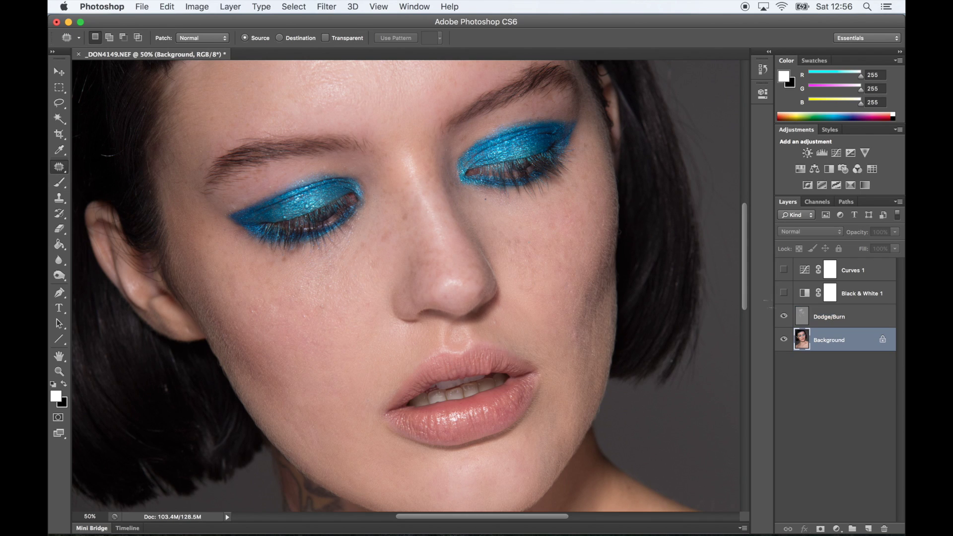
{"action": "scroll", "coordinate": [516, 218], "scroll_direction": "down", "scroll_amount": 1}
{"action": "scroll", "coordinate": [297, 293], "scroll_direction": "down", "scroll_amount": 1}
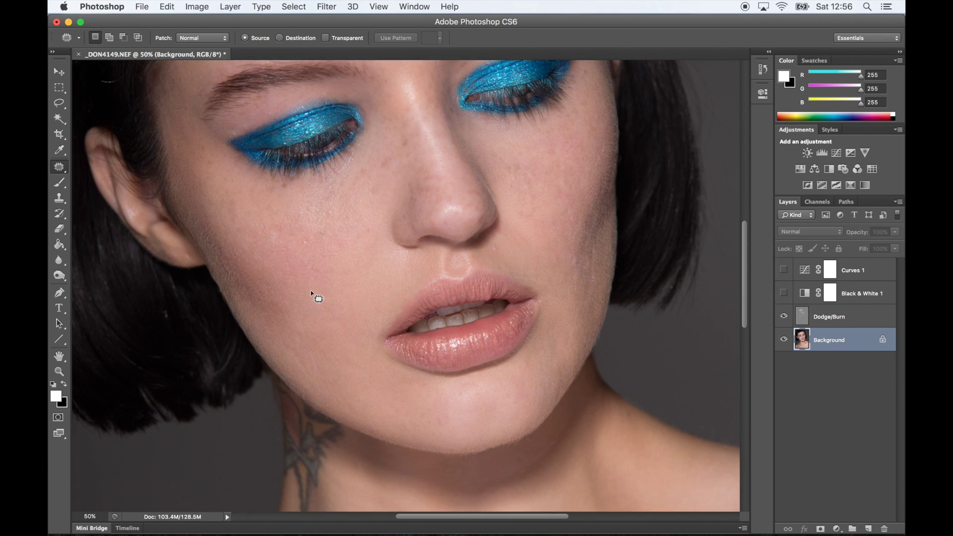
{"action": "scroll", "coordinate": [508, 252], "scroll_direction": "down", "scroll_amount": 5}
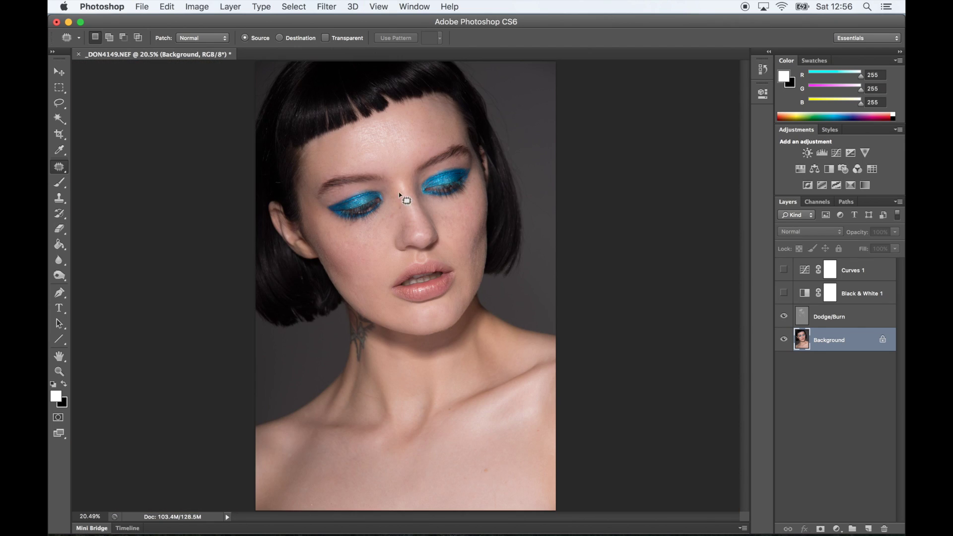
- Return to the Brush tool on the Dodge/Burn layer, show both adjustment layers and dodge the cheek beside the nose at 250 px
{"action": "key", "text": "b"}
{"action": "key", "text": "alt+bracketright"}
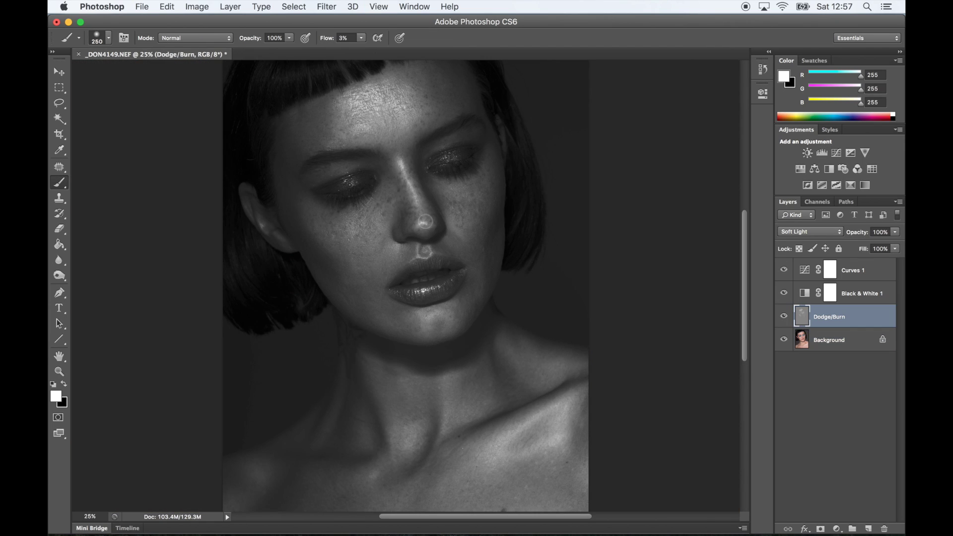
{"action": "mouse_move", "coordinate": [453, 220]}
{"action": "left_mouse_down"}
{"action": "mouse_move", "coordinate": [441, 201]}
{"action": "mouse_move", "coordinate": [489, 189]}
{"action": "mouse_move", "coordinate": [468, 286]}
{"action": "mouse_move", "coordinate": [456, 241]}
{"action": "left_mouse_up"}
- Dodge the neck, collarbones, shoulder and chest with broad strokes of an enlarged white brush
{"action": "scroll", "coordinate": [411, 314], "scroll_direction": "down", "scroll_amount": 5}
{"action": "key", "text": "bracketright"}
{"action": "key", "text": "bracketright"}
{"action": "key", "text": "bracketright"}
{"action": "key", "text": "bracketright"}
{"action": "key", "text": "bracketright"}
{"action": "key", "text": "bracketright"}
{"action": "left_click_drag", "start_coordinate": [546, 452], "coordinate": [475, 385]}
{"action": "left_click_drag", "start_coordinate": [557, 275], "coordinate": [525, 276]}
{"action": "left_click_drag", "start_coordinate": [442, 370], "coordinate": [388, 308]}
{"action": "left_click_drag", "start_coordinate": [266, 440], "coordinate": [267, 377]}
{"action": "left_click_drag", "start_coordinate": [414, 351], "coordinate": [397, 308]}
- Reduce the brush to 150 px and dodge the eyelid highlights
{"action": "key", "text": "bracketleft"}
{"action": "key", "text": "bracketleft"}
{"action": "key", "text": "bracketleft"}
{"action": "key", "text": "bracketleft"}
{"action": "key", "text": "bracketleft"}
{"action": "key", "text": "bracketleft"}
{"action": "key", "text": "bracketleft"}
{"action": "key", "text": "bracketleft"}
{"action": "key", "text": "bracketleft"}
{"action": "scroll", "coordinate": [363, 210], "scroll_direction": "up", "scroll_amount": 3}
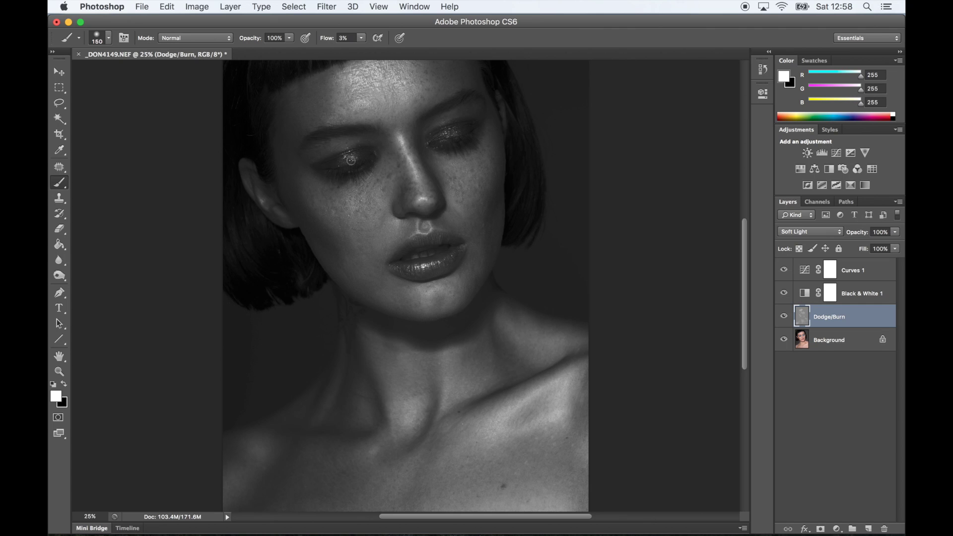
- Hide the Curves and Black & White layers and toggle the Dodge/Burn layer off and on to compare the retouch
{"action": "left_click", "coordinate": [784, 270]}
{"action": "left_click", "coordinate": [784, 292]}
{"action": "key", "text": "super+minus"}
{"action": "left_click", "coordinate": [783, 316]}
{"action": "left_click", "coordinate": [784, 317]}
{"action": "key", "text": "super+plus"}
{"action": "key", "text": "super+plus"}
{"action": "key", "text": "super+plus"}
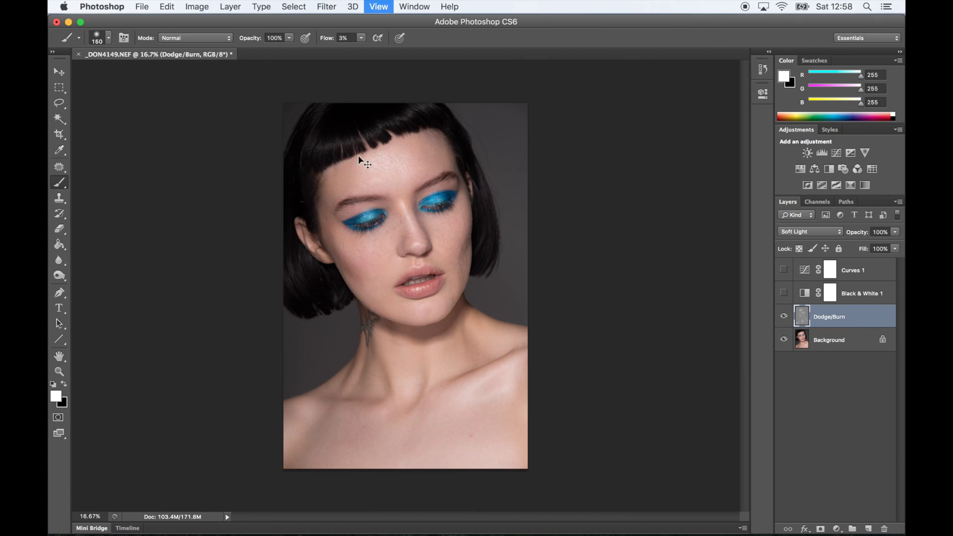
- Dodge the centre of the forehead above the brows with a 400 px white brush
{"action": "scroll", "coordinate": [446, 157], "scroll_direction": "up", "scroll_amount": 4}
{"action": "scroll", "coordinate": [446, 157], "scroll_direction": "up", "scroll_amount": 10}
{"action": "scroll", "coordinate": [446, 223], "scroll_direction": "down", "scroll_amount": 1}
{"action": "key", "text": "bracketright"}
{"action": "key", "text": "bracketright"}
{"action": "key", "text": "bracketright"}
{"action": "key", "text": "bracketright"}
{"action": "key", "text": "bracketright"}
{"action": "left_click_drag", "start_coordinate": [422, 318], "coordinate": [485, 232]}
{"action": "scroll", "coordinate": [502, 223], "scroll_direction": "down", "scroll_amount": 10}
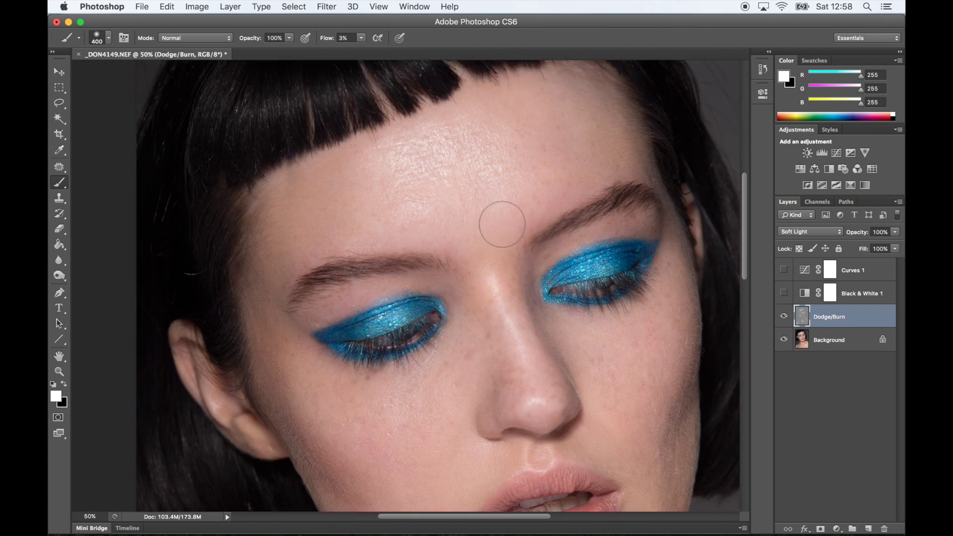
- Swap the foreground color to black and burn the eyelid makeup with a 175 px brush
{"action": "scroll", "coordinate": [502, 224], "scroll_direction": "up", "scroll_amount": 2}
{"action": "key", "text": "x"}
{"action": "key", "text": "bracketleft"}
{"action": "key", "text": "bracketleft"}
{"action": "key", "text": "bracketleft"}
{"action": "key", "text": "bracketleft"}
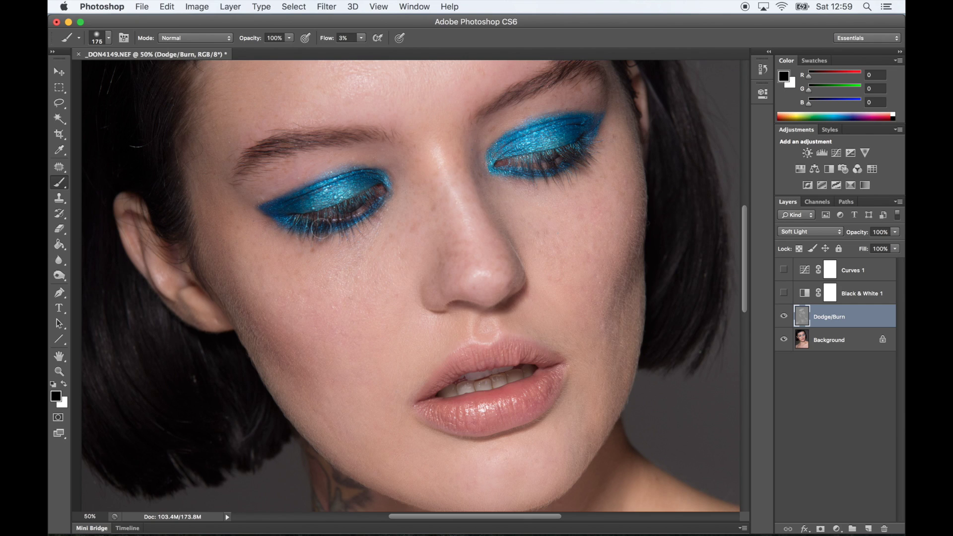
{"action": "left_click_drag", "start_coordinate": [528, 171], "coordinate": [588, 120]}
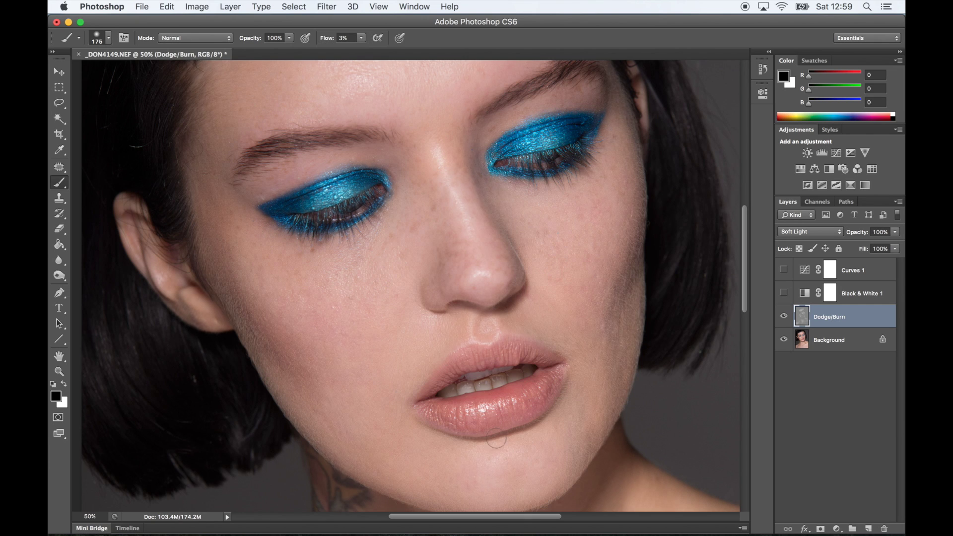
- Burn the shadow under the tip of the nose with a 250 px black brush
{"action": "key", "text": "bracketright"}
{"action": "key", "text": "bracketright"}
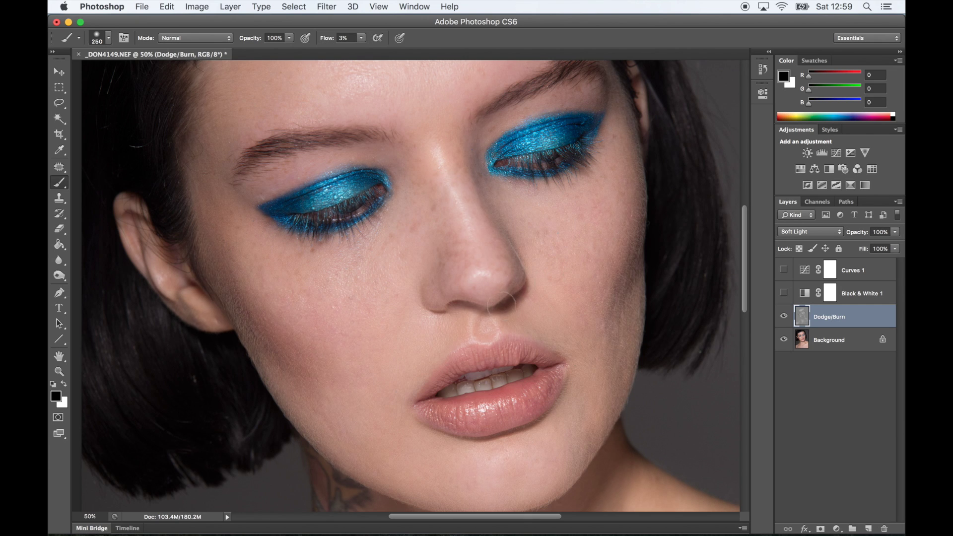
{"action": "scroll", "coordinate": [511, 300], "scroll_direction": "up", "scroll_amount": 2}
- Burn the skin around the outer corner of the eye makeup with a 400 px black brush
{"action": "key", "text": "bracketleft"}
{"action": "key", "text": "bracketleft"}
{"action": "key", "text": "bracketleft"}
{"action": "key", "text": "bracketleft"}
{"action": "key", "text": "bracketleft"}
{"action": "key", "text": "bracketleft"}
{"action": "key", "text": "bracketleft"}
{"action": "key", "text": "bracketleft"}
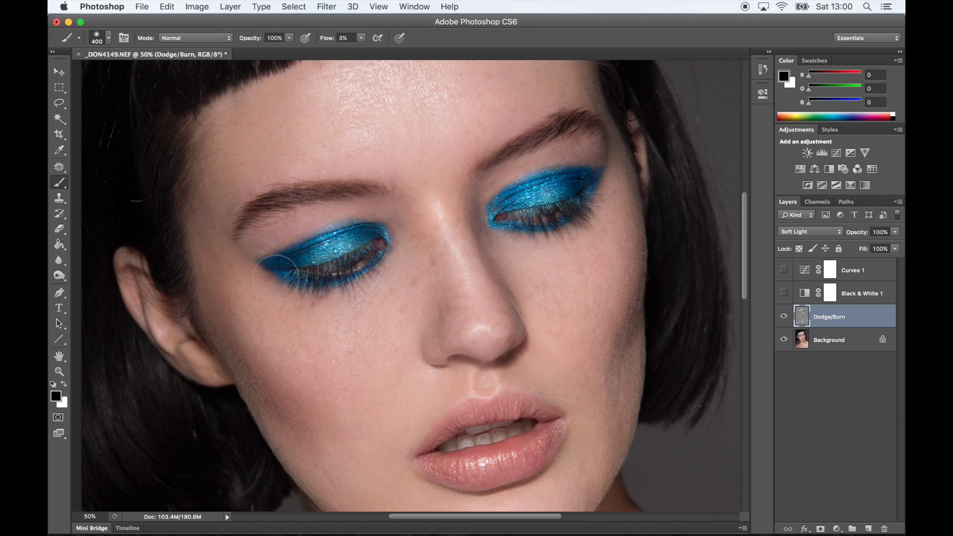
{"action": "key", "text": "bracketright"}
{"action": "key", "text": "bracketright"}
{"action": "key", "text": "bracketright"}
{"action": "key", "text": "bracketright"}
{"action": "key", "text": "bracketright"}
{"action": "key", "text": "bracketright"}
{"action": "key", "text": "bracketright"}
{"action": "key", "text": "bracketright"}
{"action": "key", "text": "bracketright"}
{"action": "scroll", "coordinate": [282, 268], "scroll_direction": "down", "scroll_amount": 4}
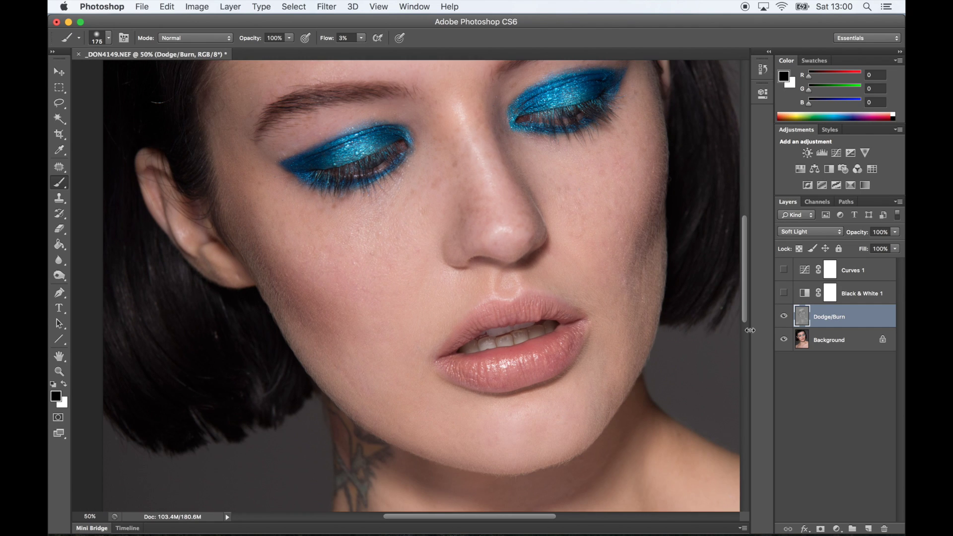
- Reduce the brush to 50 px and touch up small details of the face with white and black
{"action": "key", "text": "x"}
{"action": "key", "text": "bracketleft"}
{"action": "key", "text": "bracketleft"}
{"action": "key", "text": "bracketleft"}
{"action": "key", "text": "bracketleft"}
{"action": "key", "text": "bracketleft"}
{"action": "key", "text": "bracketleft"}
{"action": "key", "text": "x"}
- Toggle the Dodge/Burn layer off and on to compare the retouch on the full portrait
{"action": "key", "text": "super+minus"}
{"action": "key", "text": "super+minus"}
{"action": "key", "text": "super+minus"}
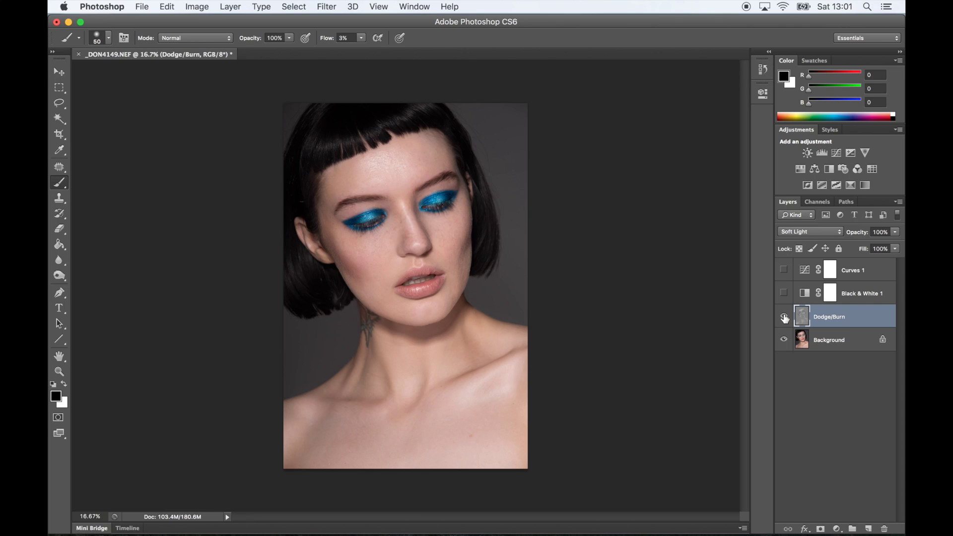
{"action": "left_click", "coordinate": [784, 317]}
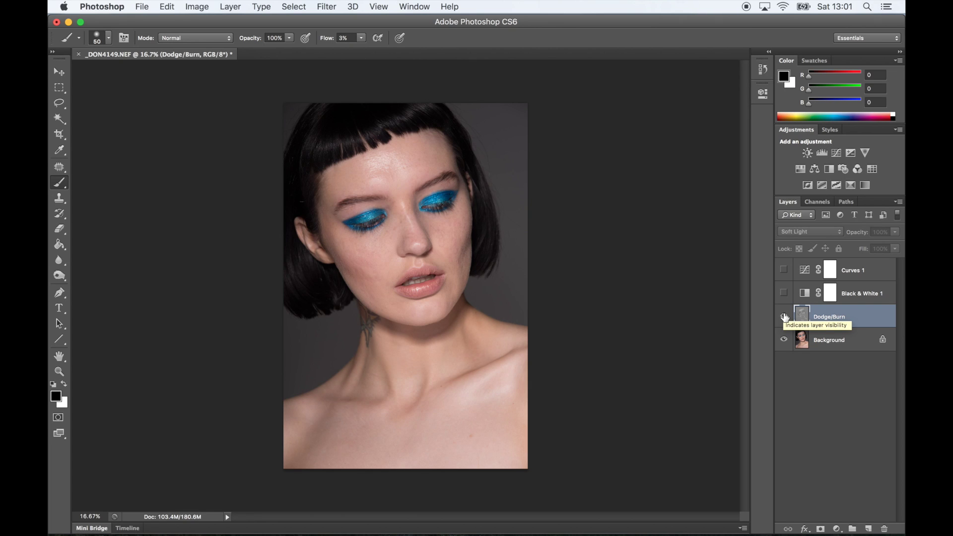
{"action": "left_click", "coordinate": [784, 317]}
- Dodge the highlights along the front and side of the neck with a 500 px white brush
{"action": "key", "text": "super+plus"}
{"action": "key", "text": "super+plus"}
{"action": "scroll", "coordinate": [634, 247], "scroll_direction": "down", "scroll_amount": 5}
{"action": "key", "text": "x"}
{"action": "key", "text": "bracketright"}
{"action": "key", "text": "bracketright"}
{"action": "key", "text": "bracketright"}
{"action": "key", "text": "bracketright"}
{"action": "key", "text": "bracketright"}
{"action": "key", "text": "bracketright"}
{"action": "key", "text": "bracketright"}
{"action": "key", "text": "bracketright"}
{"action": "key", "text": "bracketright"}
{"action": "key", "text": "bracketright"}
{"action": "key", "text": "bracketright"}
{"action": "key", "text": "bracketright"}
{"action": "key", "text": "bracketright"}
{"action": "left_click_drag", "start_coordinate": [416, 283], "coordinate": [419, 315]}
{"action": "left_click_drag", "start_coordinate": [322, 241], "coordinate": [296, 310]}
- Burn the shadow beneath the jaw and the dark hair with a 500 px black brush
{"action": "key", "text": "x"}
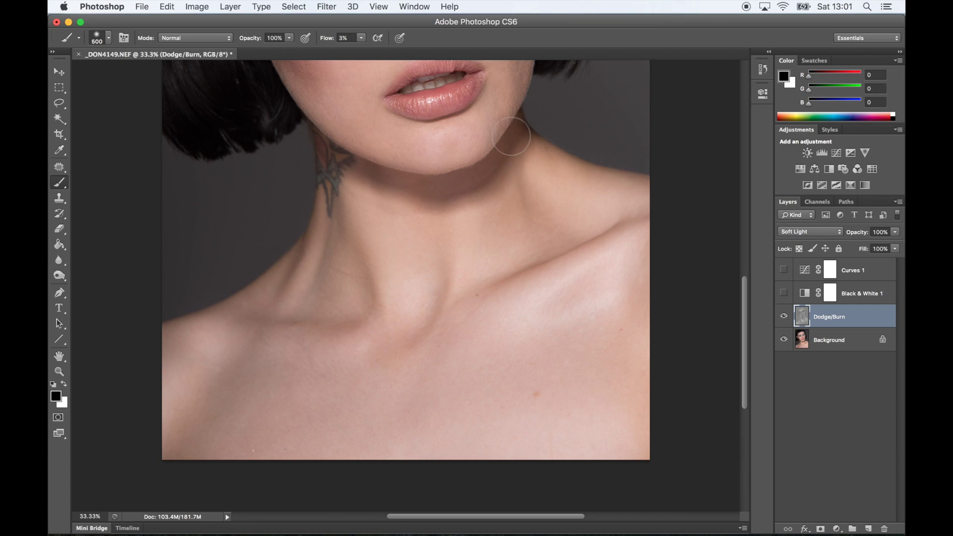
{"action": "scroll", "coordinate": [498, 241], "scroll_direction": "up", "scroll_amount": 5}
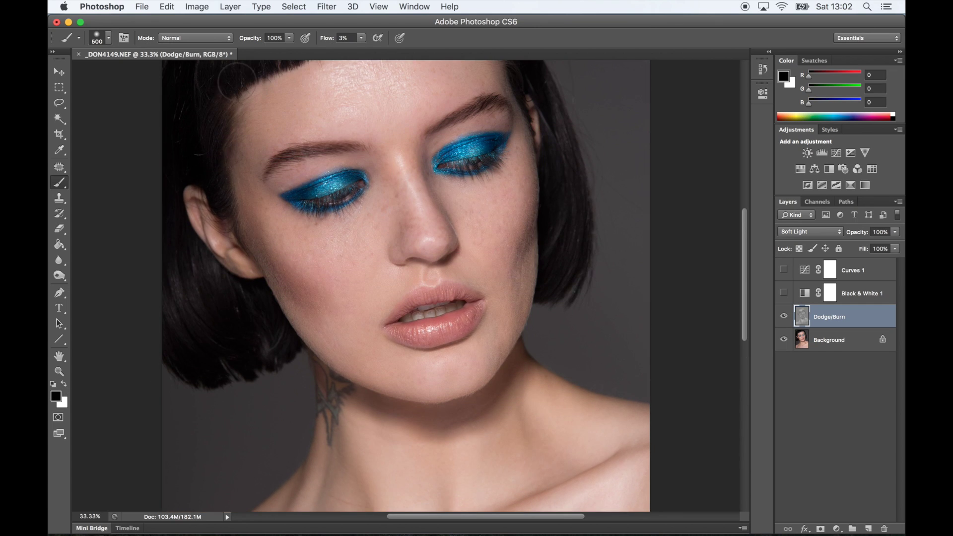
{"action": "scroll", "coordinate": [356, 127], "scroll_direction": "up", "scroll_amount": 5}
- Dodge the shiny strands in the fringe and side hair with a 150 px white brush
{"action": "key", "text": "x"}
{"action": "key", "text": "bracketleft"}
{"action": "key", "text": "bracketleft"}
{"action": "key", "text": "bracketleft"}
{"action": "key", "text": "bracketleft"}
{"action": "key", "text": "bracketleft"}
{"action": "key", "text": "bracketleft"}
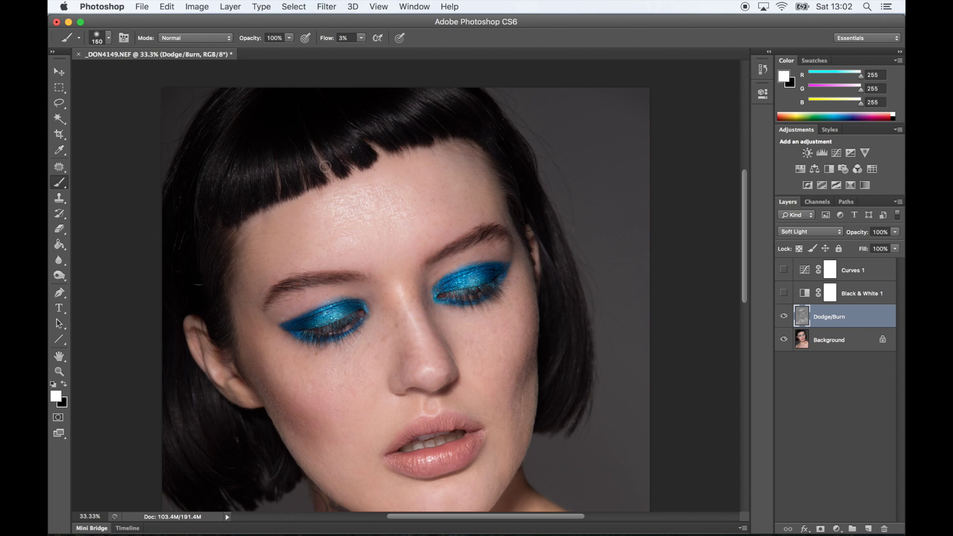
{"action": "scroll", "coordinate": [163, 367], "scroll_direction": "down", "scroll_amount": 3}
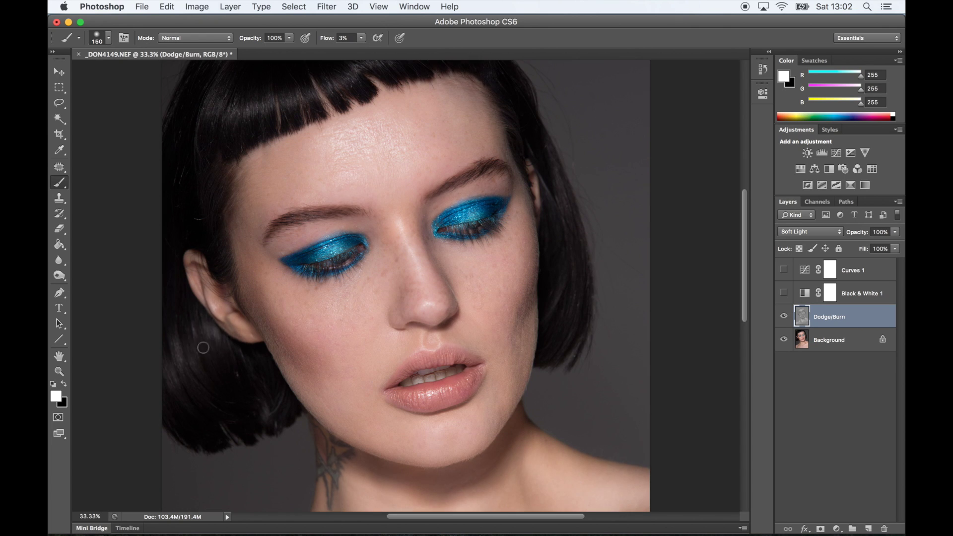
- Reduce the white brush to 50 px and dodge small dark areas on the lower cheek and jaw
{"action": "key", "text": "bracketleft"}
{"action": "key", "text": "bracketleft"}
{"action": "key", "text": "bracketleft"}
{"action": "key", "text": "bracketleft"}
{"action": "key", "text": "bracketleft"}
{"action": "key", "text": "super+plus"}
{"action": "left_click_drag", "start_coordinate": [622, 445], "coordinate": [539, 344]}
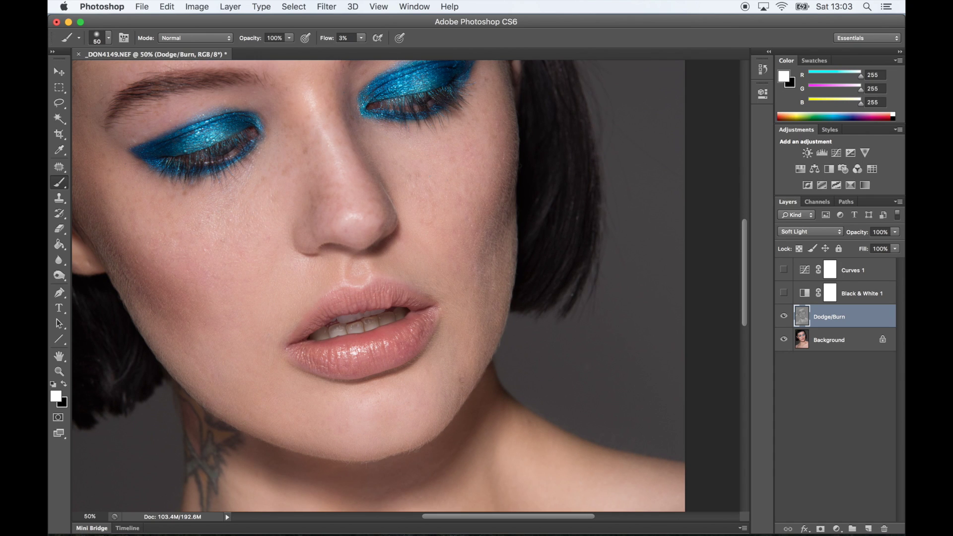
- Burn small bright areas around the mouth and jaw with a 70 px black brush
{"action": "key", "text": "bracketright"}
{"action": "key", "text": "bracketright"}
{"action": "key", "text": "bracketright"}
{"action": "key", "text": "bracketright"}
{"action": "key", "text": "bracketright"}
{"action": "key", "text": "bracketright"}
{"action": "key", "text": "bracketright"}
{"action": "key", "text": "bracketleft"}
{"action": "key", "text": "bracketleft"}
{"action": "key", "text": "bracketleft"}
{"action": "key", "text": "bracketleft"}
{"action": "key", "text": "bracketleft"}
{"action": "key", "text": "x"}
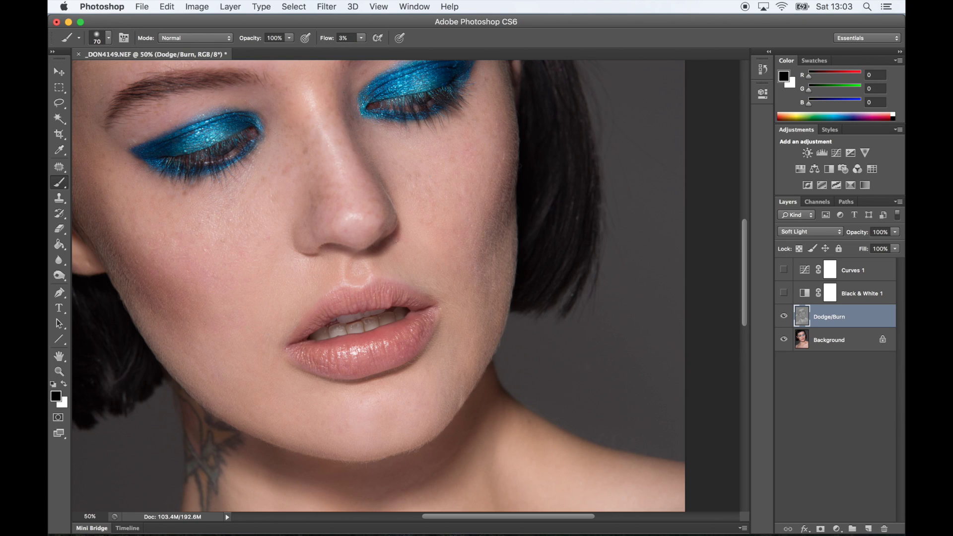
- Dodge and burn the cheek hollow beside the corner of the mouth with a 250 px brush
{"action": "key", "text": "x"}
{"action": "key", "text": "bracketright"}
{"action": "key", "text": "bracketright"}
{"action": "key", "text": "bracketright"}
{"action": "key", "text": "bracketright"}
{"action": "key", "text": "bracketright"}
{"action": "key", "text": "bracketright"}
{"action": "key", "text": "bracketright"}
{"action": "key", "text": "bracketright"}
{"action": "key", "text": "bracketright"}
{"action": "key", "text": "bracketright"}
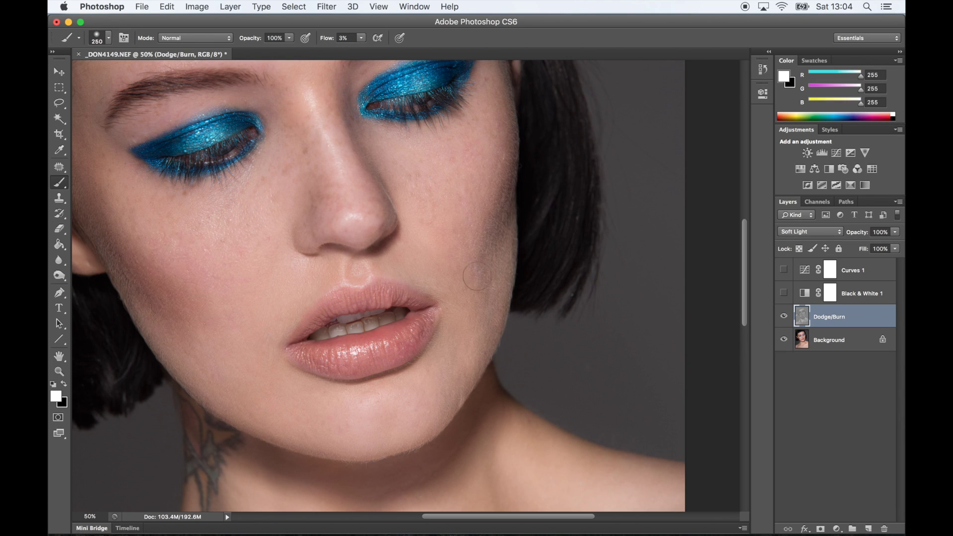
{"action": "key", "text": "x"}
{"action": "left_click_drag", "start_coordinate": [475, 291], "coordinate": [470, 300]}
- Burn the broad cheek contours with a 500 px black brush and the inner brow area with a 250 px brush
{"action": "key", "text": "bracketright"}
{"action": "key", "text": "bracketright"}
{"action": "key", "text": "bracketright"}
{"action": "scroll", "coordinate": [695, 181], "scroll_direction": "left", "scroll_amount": 3}
{"action": "key", "text": "super+minus"}
{"action": "key", "text": "super+minus"}
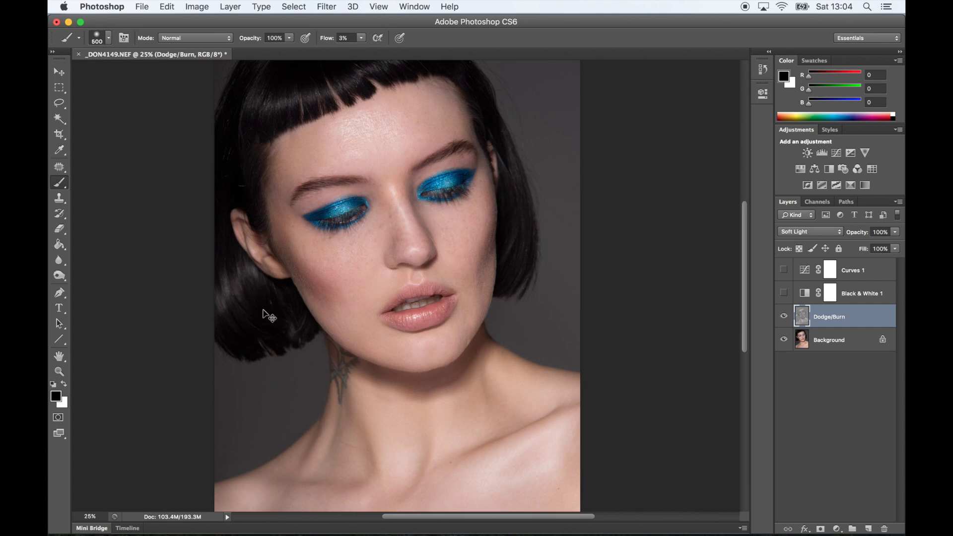
{"action": "key", "text": "bracketleft"}
{"action": "key", "text": "bracketleft"}
{"action": "key", "text": "bracketleft"}
{"action": "key", "text": "super+plus"}
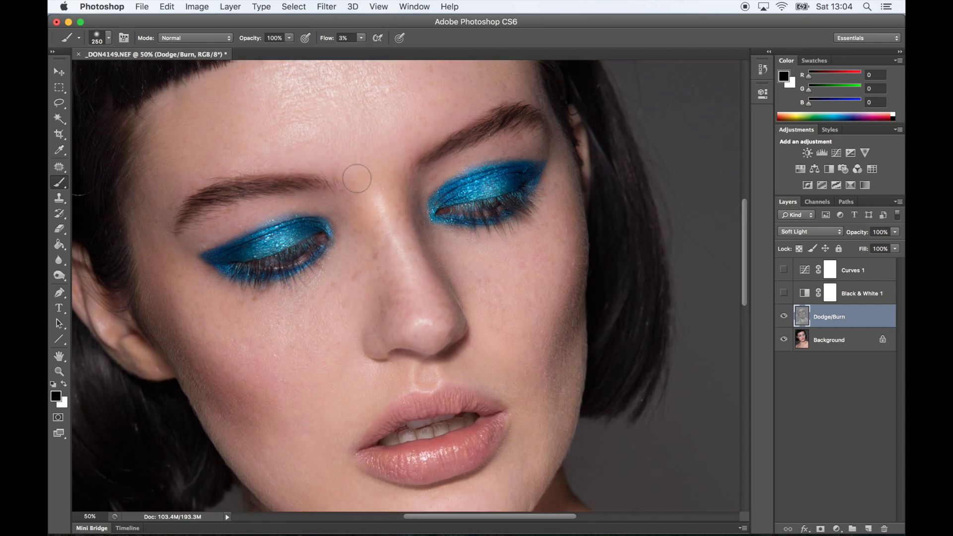
- Raise the brush flow to 6% and dodge dark specks in the forehead's skin texture with a 15 px white brush
{"action": "key", "text": "x"}
{"action": "key", "text": "super+plus"}
{"action": "key", "text": "super+plus"}
{"action": "key", "text": "super+plus"}
{"action": "key", "text": "bracketleft"}
{"action": "key", "text": "bracketleft"}
{"action": "key", "text": "bracketleft"}
{"action": "key", "text": "bracketleft"}
{"action": "key", "text": "bracketleft"}
{"action": "key", "text": "bracketleft"}
{"action": "key", "text": "bracketleft"}
{"action": "key", "text": "bracketleft"}
{"action": "key", "text": "bracketleft"}
{"action": "key", "text": "bracketleft"}
{"action": "key", "text": "bracketleft"}
{"action": "key", "text": "bracketleft"}
{"action": "key", "text": "bracketleft"}
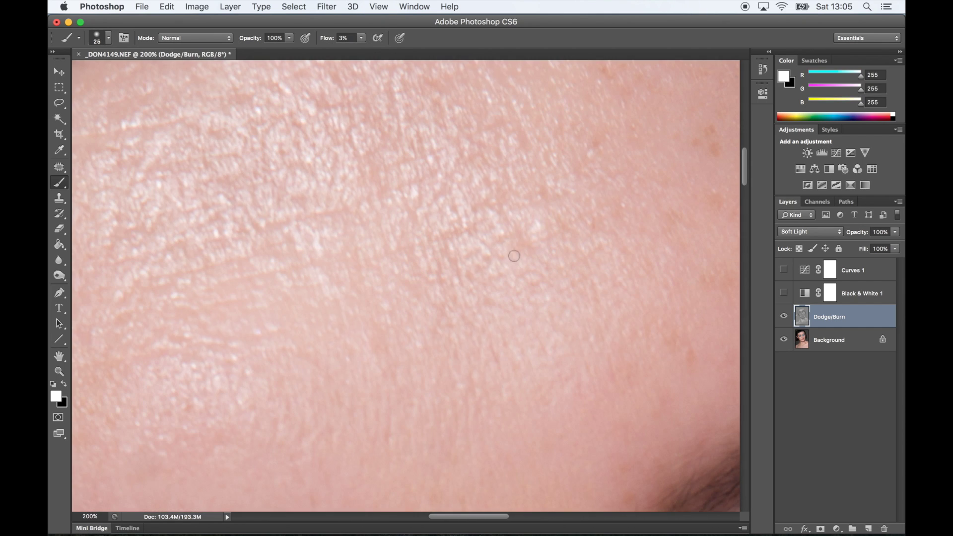
{"action": "left_click_drag", "start_coordinate": [324, 40], "coordinate": [327, 39]}
{"action": "scroll", "coordinate": [553, 242], "scroll_direction": "up", "scroll_amount": 5}
{"action": "scroll", "coordinate": [552, 241], "scroll_direction": "left", "scroll_amount": 5}
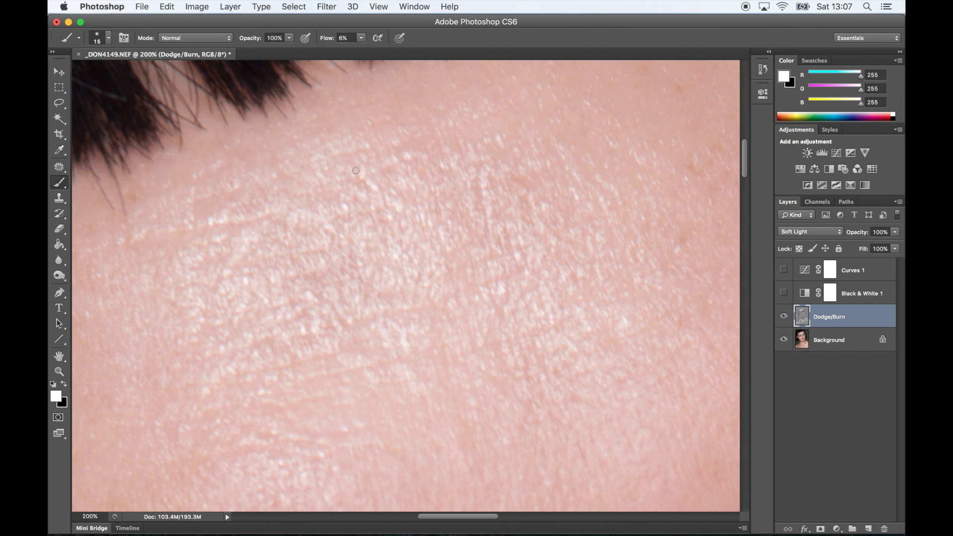
- Show the Black & White 1 and Curves 1 layers and dodge fine forehead creases with an 8 px white brush
{"action": "key", "text": "super+plus"}
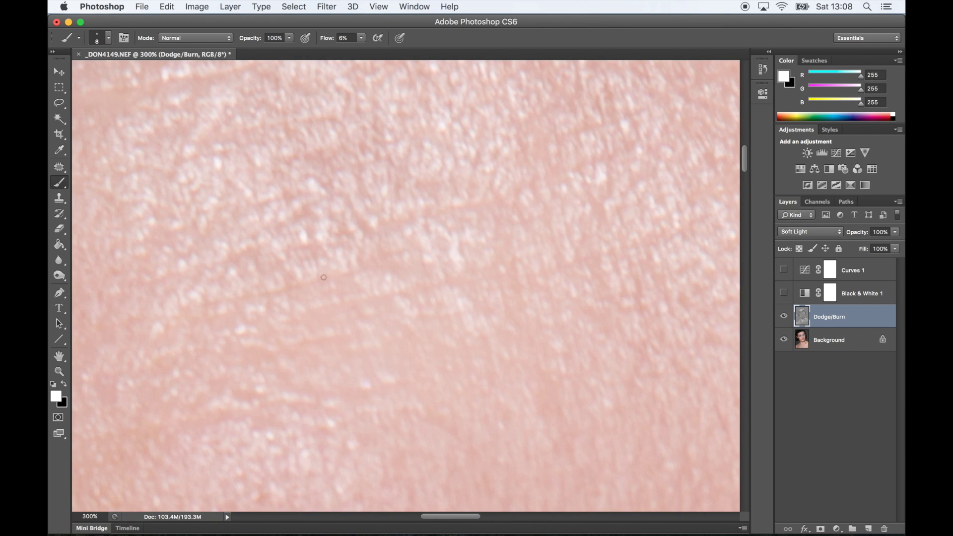
{"action": "scroll", "coordinate": [345, 271], "scroll_direction": "right", "scroll_amount": 3}
{"action": "left_click_drag", "start_coordinate": [783, 293], "coordinate": [784, 269]}
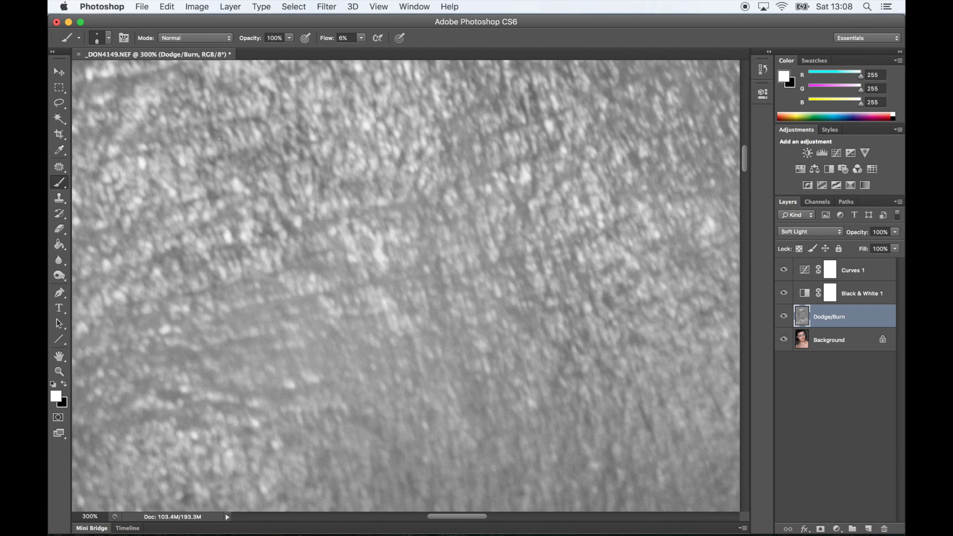
{"action": "scroll", "coordinate": [406, 286], "scroll_direction": "up", "scroll_amount": 2}
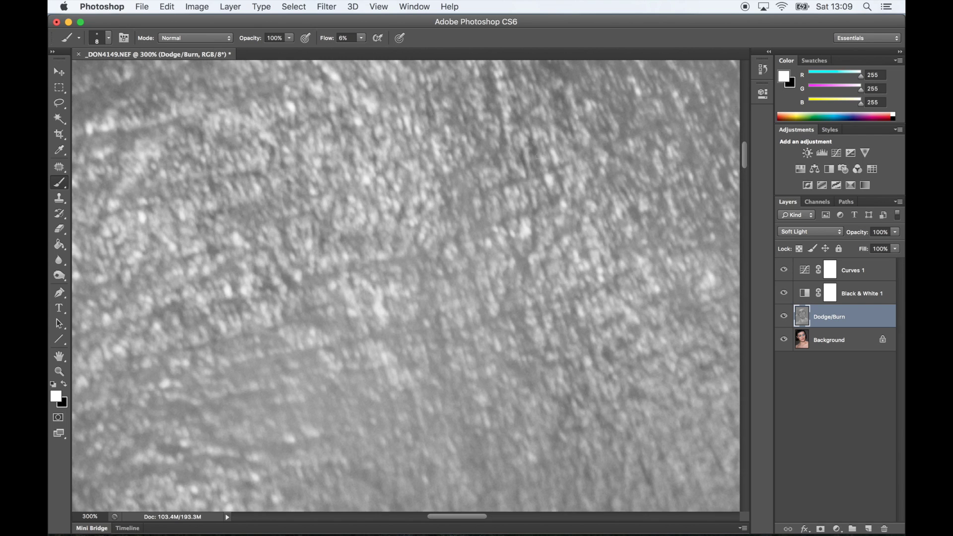
- Dodge the dark gaps in the forehead's shiny skin with a 9 px white brush
{"action": "key", "text": "bracketright"}
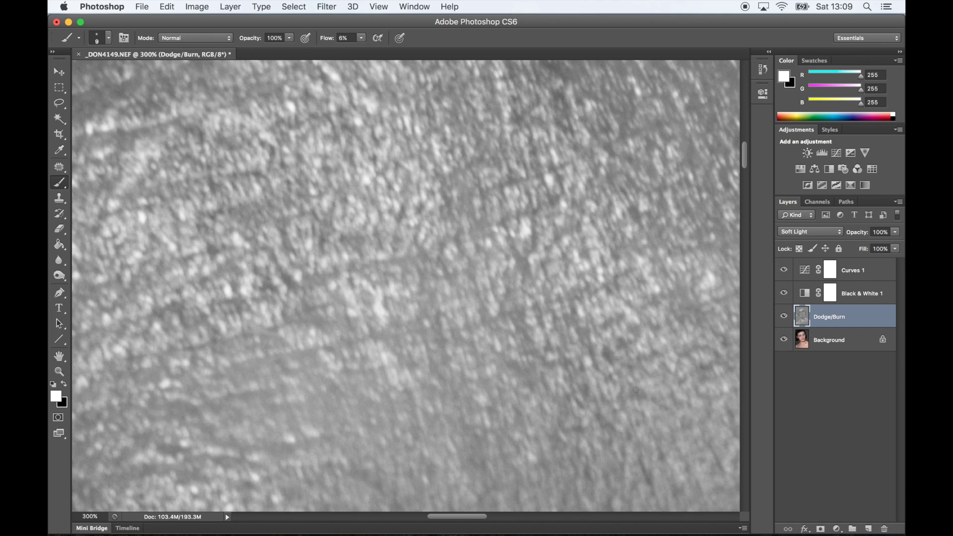
{"action": "scroll", "coordinate": [636, 390], "scroll_direction": "left", "scroll_amount": 3}
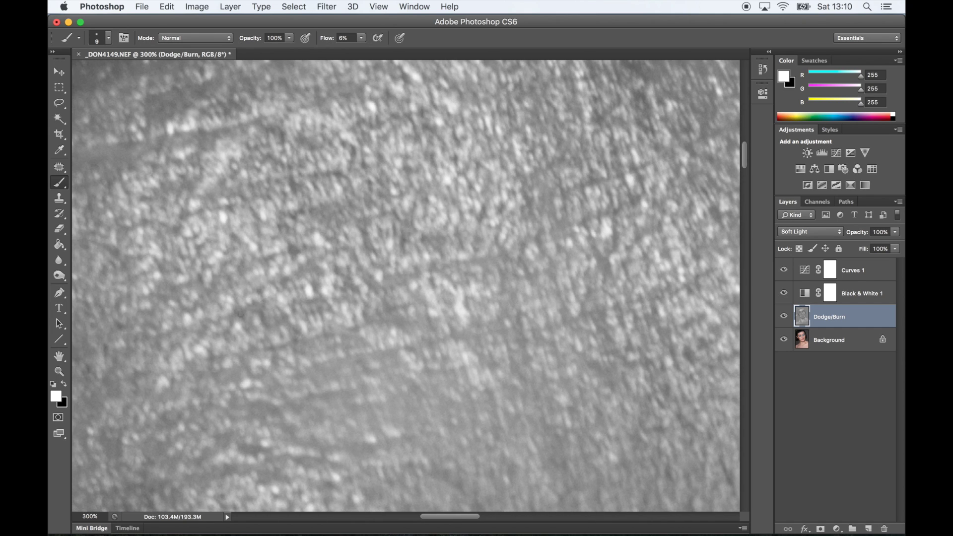
{"action": "scroll", "coordinate": [343, 185], "scroll_direction": "left", "scroll_amount": 3}
{"action": "scroll", "coordinate": [343, 186], "scroll_direction": "up", "scroll_amount": 2}
- Dodge the forehead crease below the hairline with a 15 px white brush, refining it at 9 px
{"action": "key", "text": "bracketright"}
{"action": "key", "text": "bracketright"}
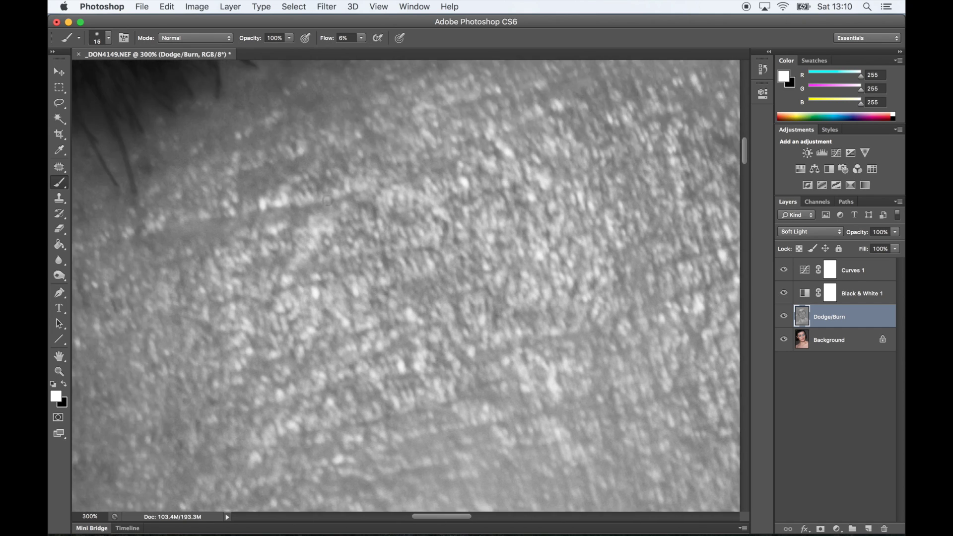
{"action": "scroll", "coordinate": [323, 174], "scroll_direction": "up", "scroll_amount": 2}
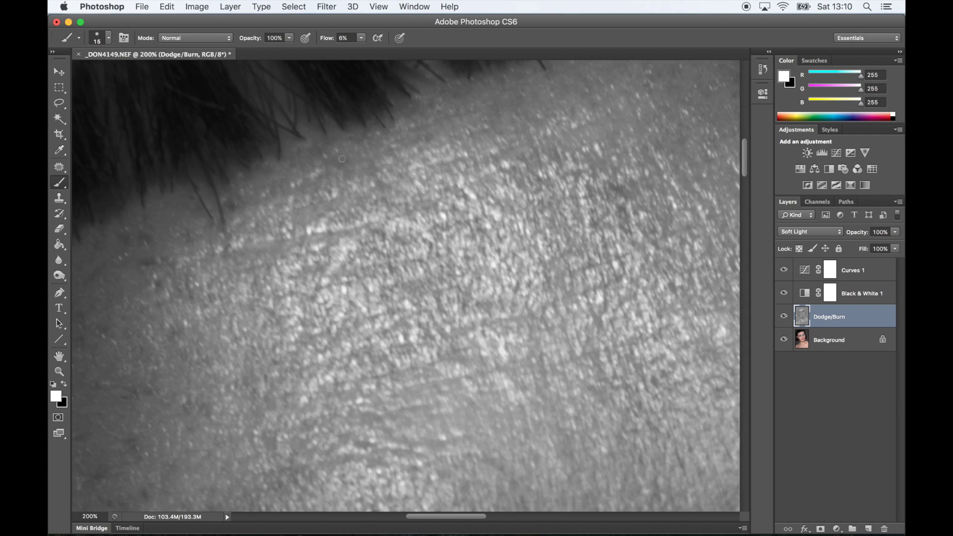
{"action": "scroll", "coordinate": [347, 199], "scroll_direction": "right", "scroll_amount": 3}
{"action": "key", "text": "bracketleft"}
{"action": "key", "text": "bracketleft"}
{"action": "mouse_move", "coordinate": [415, 236]}
{"action": "left_mouse_down"}
{"action": "mouse_move", "coordinate": [417, 219]}
{"action": "mouse_move", "coordinate": [370, 269]}
{"action": "left_mouse_up"}
- Hide the Black & White 1 and Curves 1 layers to return to the color view
{"action": "key", "text": "super+minus"}
{"action": "key", "text": "super+1"}
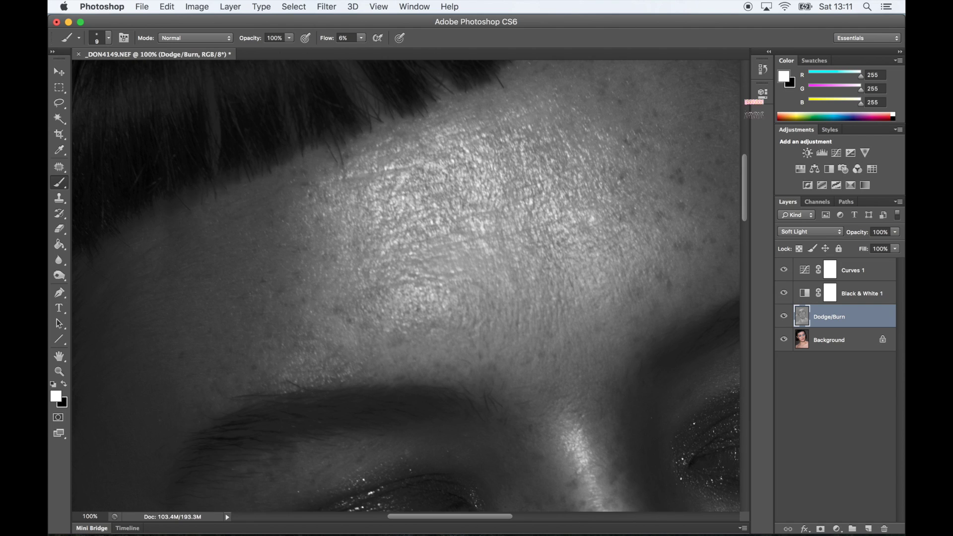
{"action": "left_click", "coordinate": [784, 293]}
{"action": "left_click", "coordinate": [784, 269]}
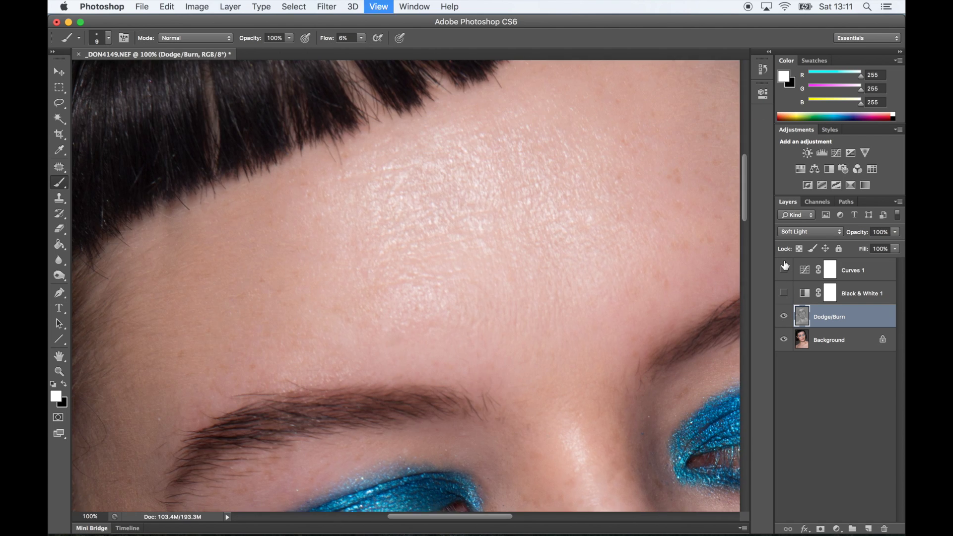
- Toggle the Dodge/Burn layer off and on to compare the forehead retouch on the whole portrait
{"action": "key", "text": "super+minus"}
{"action": "key", "text": "super+minus"}
{"action": "key", "text": "super+minus"}
{"action": "left_click", "coordinate": [784, 269]}
{"action": "key", "text": "super+minus"}
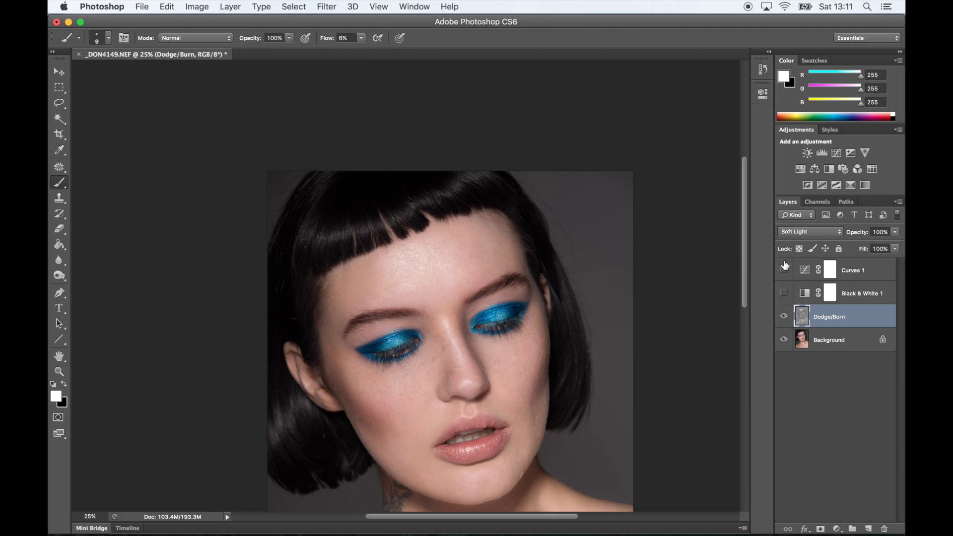
{"action": "key", "text": "super+minus"}
{"action": "left_click", "coordinate": [784, 317]}
{"action": "left_click", "coordinate": [783, 318]}
- Burn the forehead shine softly with a 250 px black brush at 1% flow
{"action": "key", "text": "super+plus"}
{"action": "key", "text": "super+plus"}
{"action": "scroll", "coordinate": [331, 263], "scroll_direction": "up", "scroll_amount": 5}
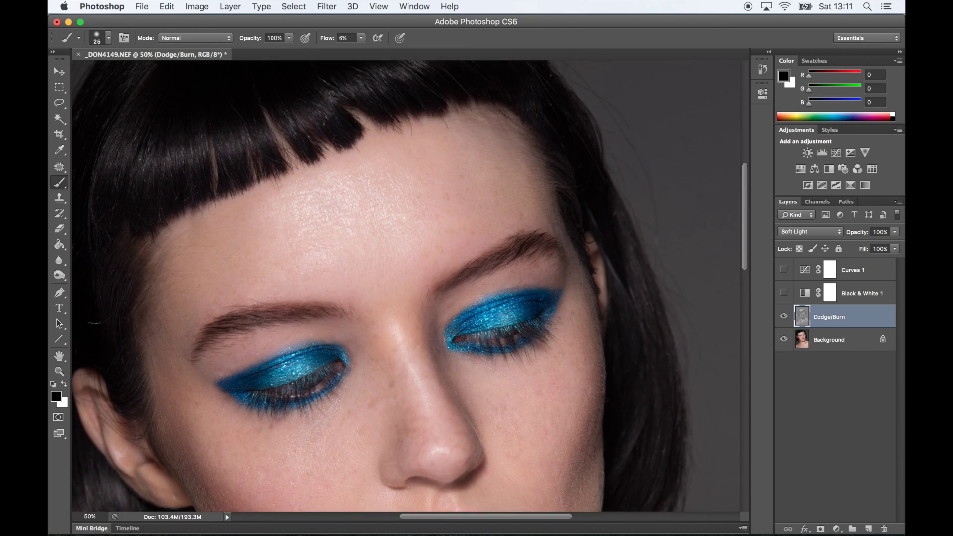
{"action": "key", "text": "bracketleft"}
{"action": "key", "text": "bracketleft"}
{"action": "key", "text": "bracketleft"}
- Burn the bright specks in the forehead highlight with a 20 px black brush at 4% flow
{"action": "key", "text": "super+plus"}
{"action": "key", "text": "bracketleft"}
{"action": "key", "text": "bracketleft"}
{"action": "key", "text": "bracketleft"}
{"action": "key", "text": "bracketleft"}
{"action": "key", "text": "bracketleft"}
{"action": "key", "text": "bracketleft"}
{"action": "key", "text": "bracketleft"}
{"action": "key", "text": "bracketleft"}
{"action": "key", "text": "bracketleft"}
{"action": "key", "text": "bracketleft"}
{"action": "key", "text": "bracketleft"}
{"action": "left_click_drag", "start_coordinate": [327, 38], "coordinate": [341, 38]}
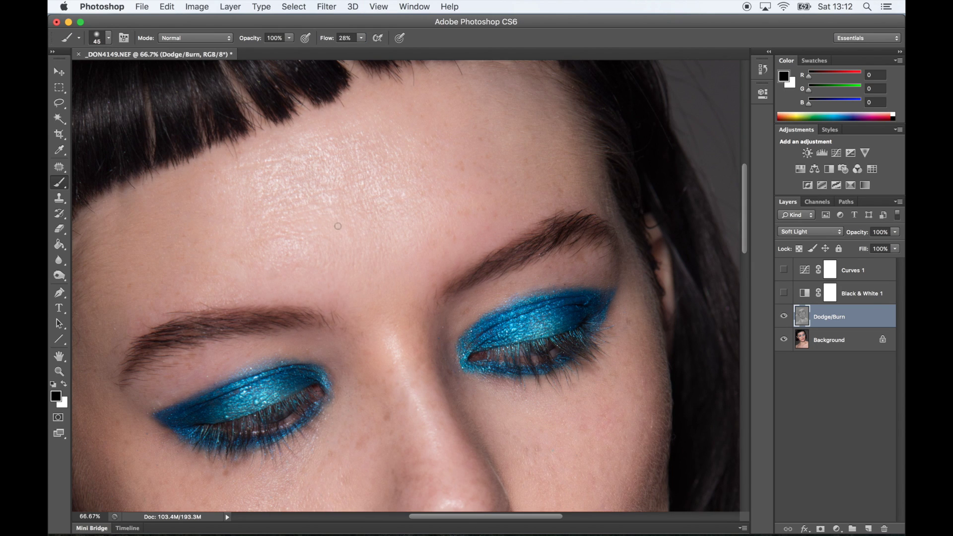
{"action": "key", "text": "super+plus"}
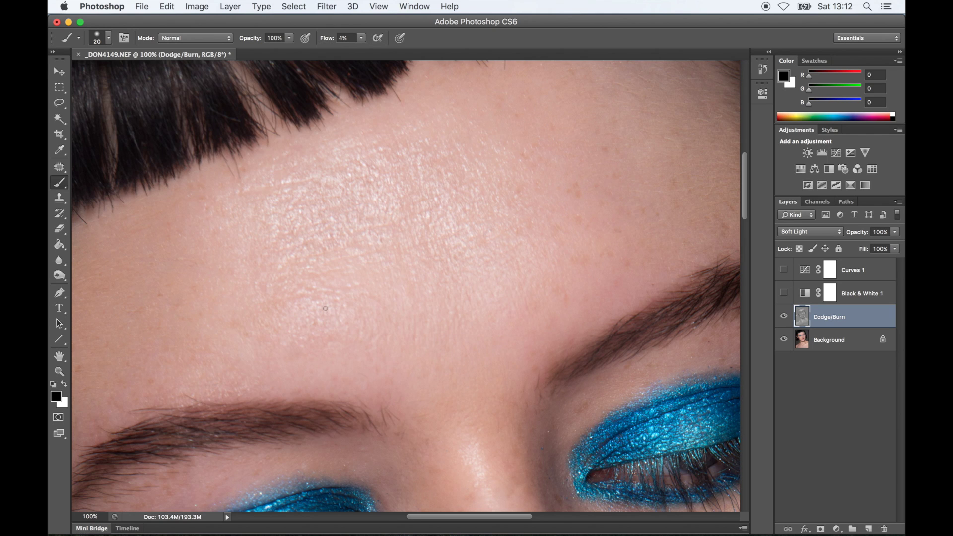
{"action": "key", "text": "bracketright"}
{"action": "key", "text": "bracketright"}
- Toggle the Dodge/Burn layer off and on to check the overall effect on the portrait
{"action": "key", "text": "super+minus"}
{"action": "key", "text": "super+minus"}
{"action": "key", "text": "super+minus"}
{"action": "key", "text": "super+minus"}
{"action": "key", "text": "super+minus"}
{"action": "right_click", "coordinate": [667, 243]}
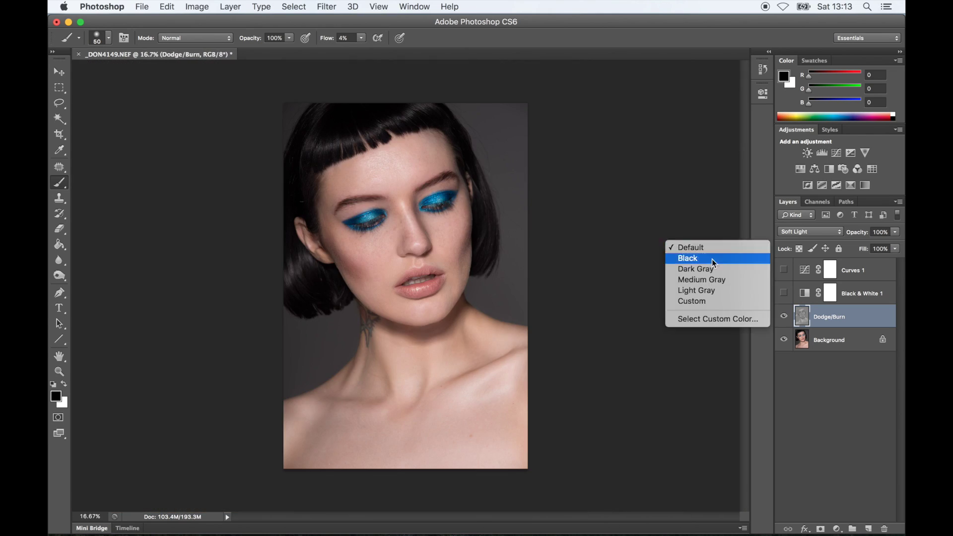
{"action": "left_click", "coordinate": [783, 318]}
{"action": "left_click", "coordinate": [783, 318]}
{"action": "left_click", "coordinate": [782, 318]}
- Dodge the forehead highlight with a 100 px white brush at 8% flow
{"action": "key", "text": "super+plus"}
{"action": "key", "text": "x"}
{"action": "key", "text": "bracketright"}
{"action": "key", "text": "bracketright"}
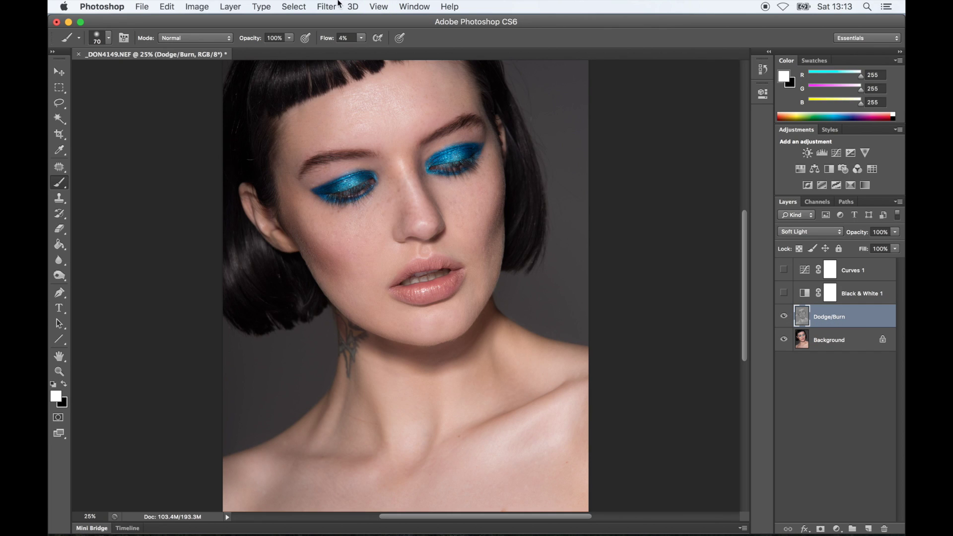
{"action": "key", "text": "bracketright"}
{"action": "key", "text": "bracketright"}
{"action": "key", "text": "bracketright"}
{"action": "key", "text": "bracketright"}
{"action": "key", "text": "bracketright"}
{"action": "key", "text": "bracketright"}
{"action": "left_click_drag", "start_coordinate": [320, 38], "coordinate": [325, 39]}
{"action": "key", "text": "bracketleft"}
{"action": "key", "text": "bracketleft"}
{"action": "key", "text": "bracketleft"}
{"action": "key", "text": "bracketleft"}
{"action": "key", "text": "bracketleft"}
{"action": "key", "text": "bracketleft"}
{"action": "key", "text": "bracketleft"}
{"action": "key", "text": "bracketleft"}
{"action": "key", "text": "bracketleft"}
{"action": "key", "text": "bracketright"}
{"action": "key", "text": "bracketright"}
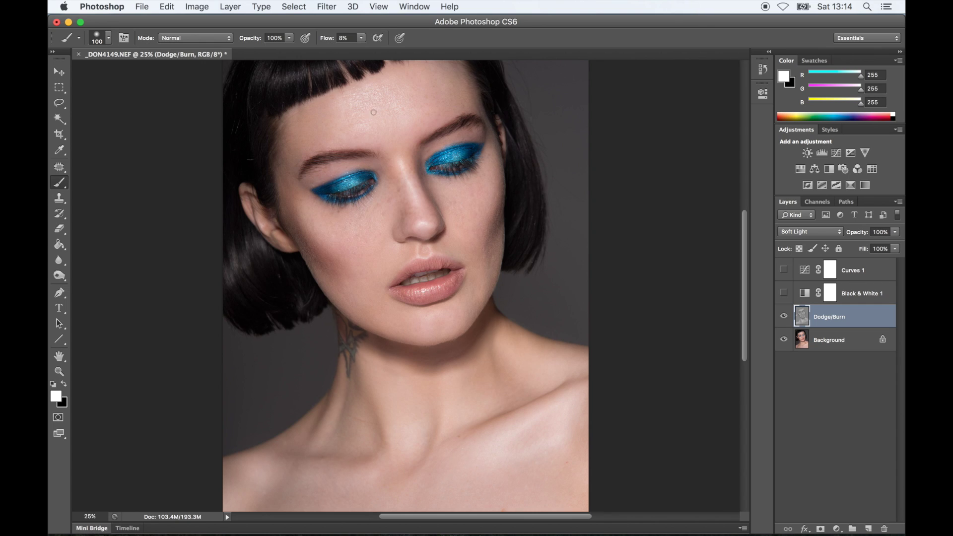
{"action": "key", "text": "bracketleft"}
{"action": "key", "text": "bracketleft"}
- Dodge the highlights along the collarbone and shoulder with a 400 px white brush
{"action": "scroll", "coordinate": [484, 259], "scroll_direction": "down", "scroll_amount": 3}
{"action": "scroll", "coordinate": [484, 259], "scroll_direction": "left", "scroll_amount": 1}
{"action": "key", "text": "bracketright"}
{"action": "key", "text": "bracketright"}
{"action": "key", "text": "bracketright"}
{"action": "key", "text": "bracketright"}
{"action": "key", "text": "bracketright"}
{"action": "key", "text": "bracketright"}
{"action": "key", "text": "bracketright"}
{"action": "key", "text": "bracketright"}
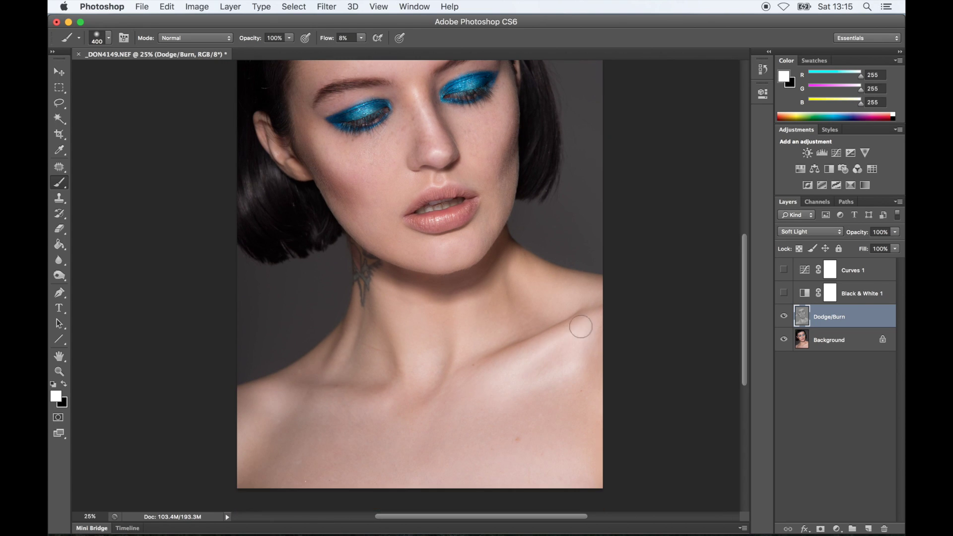
- Lower the brush flow to 5% and dodge the chest with a 900 px white brush
{"action": "key", "text": "shift+0"}
{"action": "key", "text": "shift+5"}
{"action": "key", "text": "bracketright"}
{"action": "key", "text": "bracketright"}
{"action": "key", "text": "bracketright"}
{"action": "key", "text": "bracketright"}
{"action": "key", "text": "bracketright"}
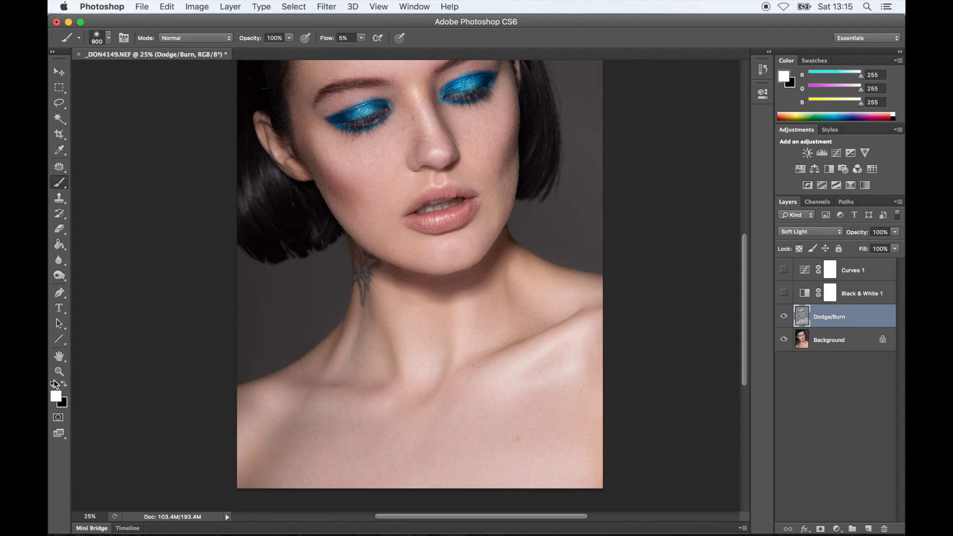
- Burn the shadows on the shoulder and hair with a black brush at 5% flow, reducing its size from 400 px to 80 px
{"action": "key", "text": "x"}
{"action": "key", "text": "bracketleft"}
{"action": "key", "text": "bracketleft"}
{"action": "key", "text": "bracketleft"}
{"action": "key", "text": "bracketleft"}
{"action": "key", "text": "bracketleft"}
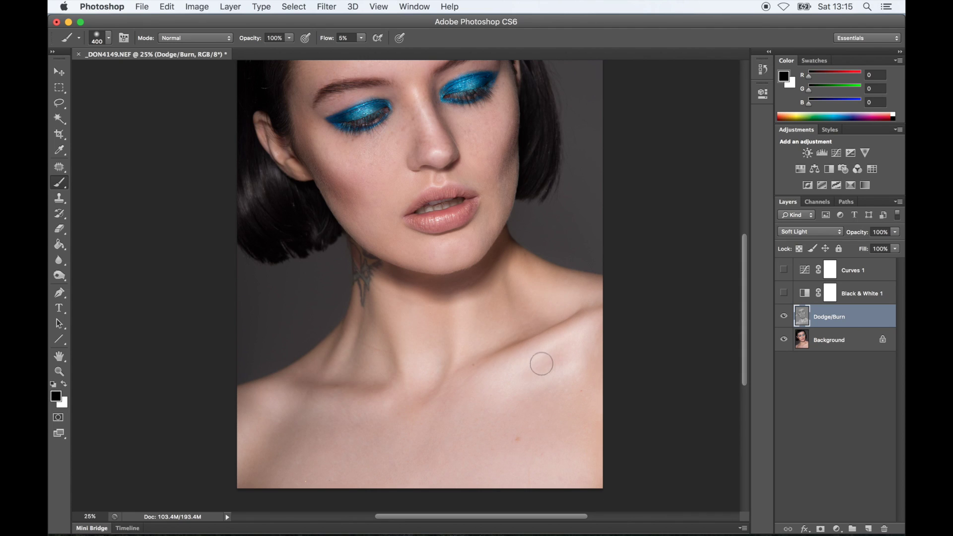
{"action": "scroll", "coordinate": [363, 308], "scroll_direction": "up", "scroll_amount": 5}
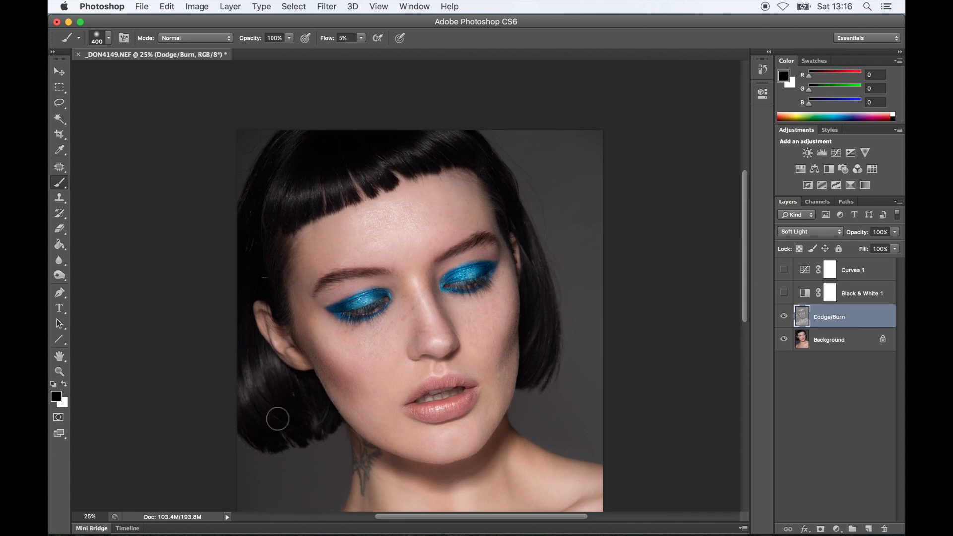
{"action": "key", "text": "bracketleft"}
{"action": "key", "text": "bracketleft"}
{"action": "key", "text": "bracketleft"}
{"action": "key", "text": "bracketleft"}
{"action": "key", "text": "bracketleft"}
{"action": "key", "text": "bracketleft"}
{"action": "key", "text": "bracketleft"}
{"action": "key", "text": "bracketleft"}
{"action": "key", "text": "bracketleft"}
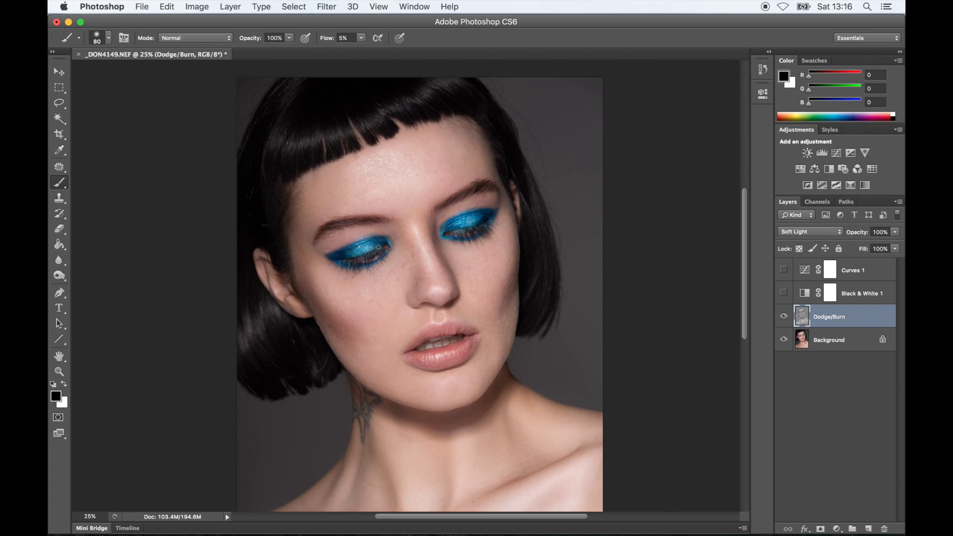
- Toggle the Dodge/Burn layer off and on to compare the whole portrait before and after
{"action": "key", "text": "super+minus"}
{"action": "left_click", "coordinate": [783, 317]}
{"action": "left_click", "coordinate": [783, 317]}
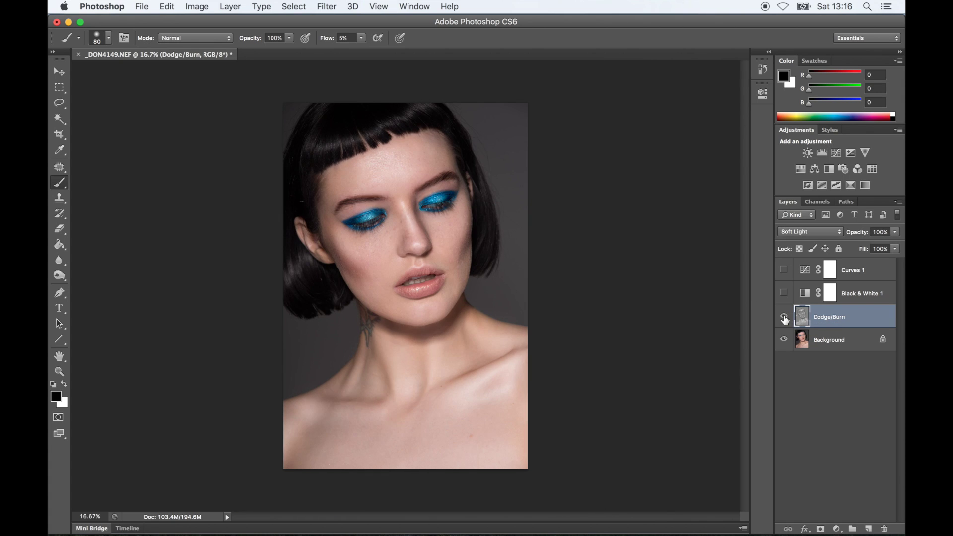
{"action": "key", "text": "super+plus"}
{"action": "key", "text": "super+plus"}
{"action": "left_click", "coordinate": [784, 317]}
{"action": "left_click", "coordinate": [783, 318]}
- Compare the face with and without the Dodge/Burn layer at 50% zoom
{"action": "key", "text": "super+plus"}
{"action": "scroll", "coordinate": [648, 260], "scroll_direction": "down", "scroll_amount": 2}
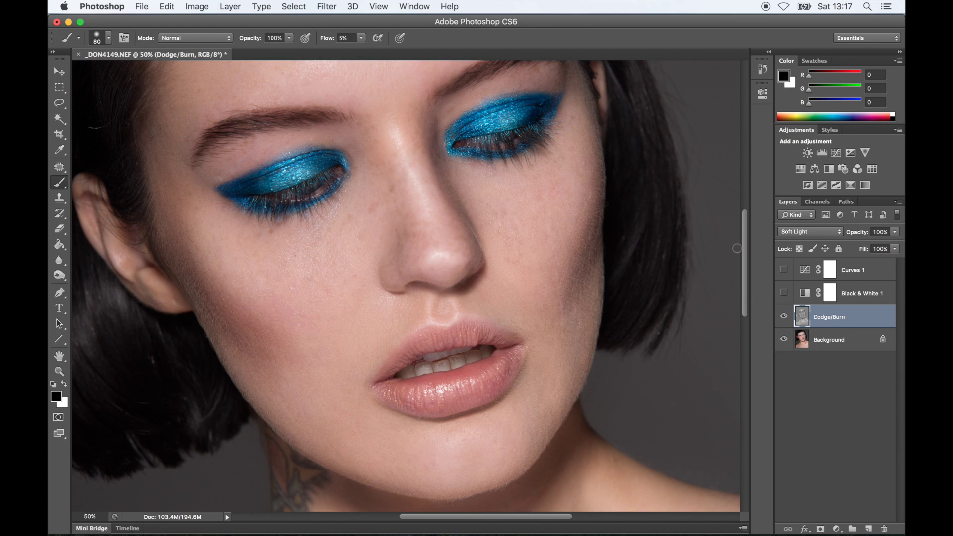
{"action": "left_click", "coordinate": [783, 317]}
{"action": "scroll", "coordinate": [693, 236], "scroll_direction": "up", "scroll_amount": 3}
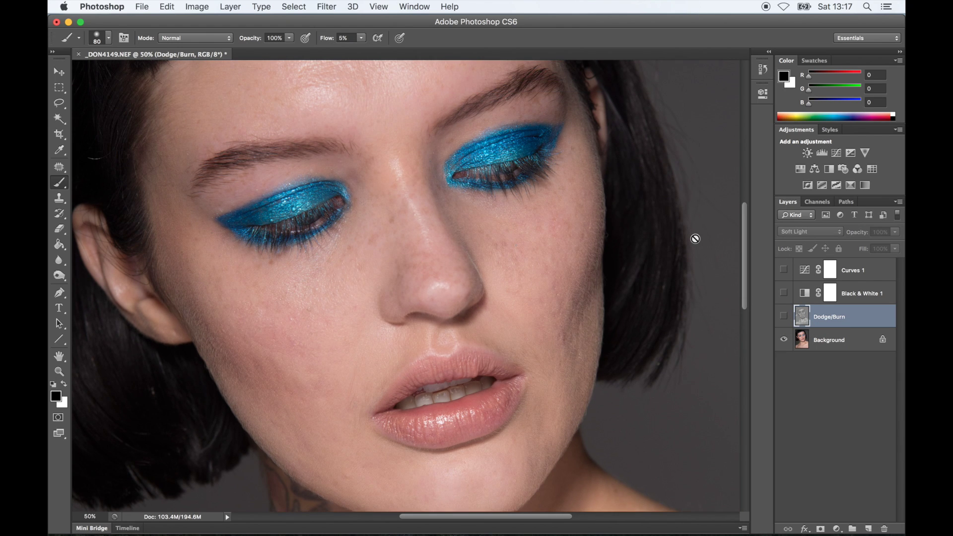
{"action": "left_click", "coordinate": [784, 317]}
{"action": "scroll", "coordinate": [707, 251], "scroll_direction": "up", "scroll_amount": 3}
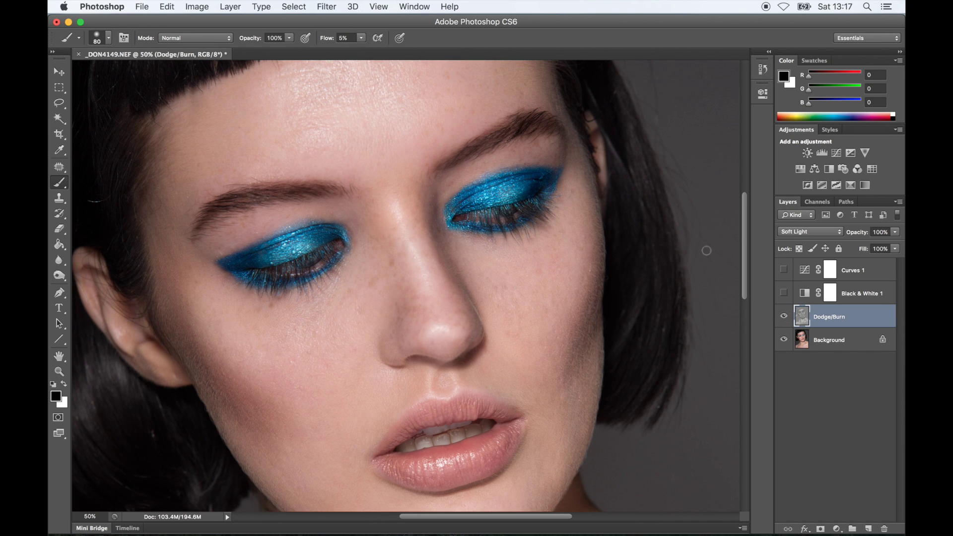
{"action": "left_click", "coordinate": [784, 316]}
{"action": "left_click", "coordinate": [784, 316]}
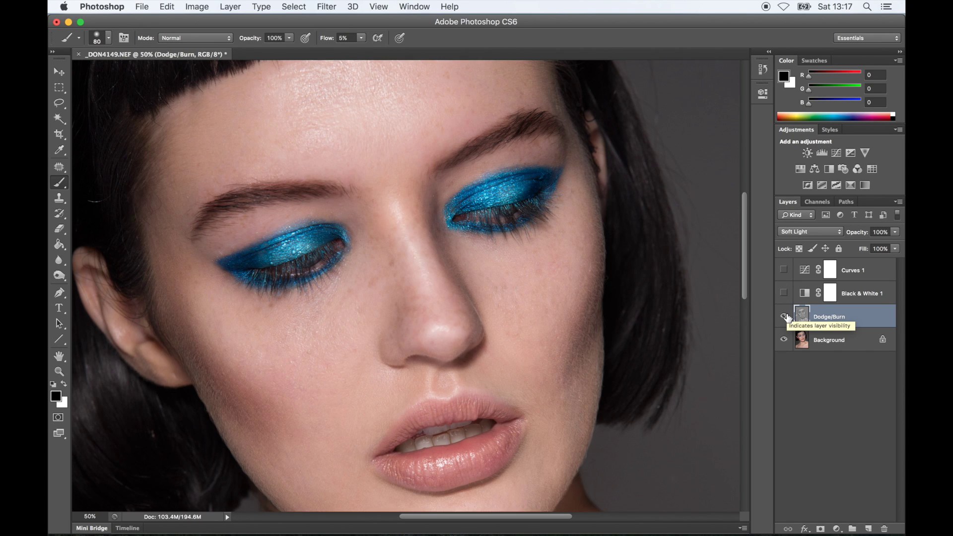
{"action": "key", "text": "super+minus"}
{"action": "key", "text": "super+minus"}
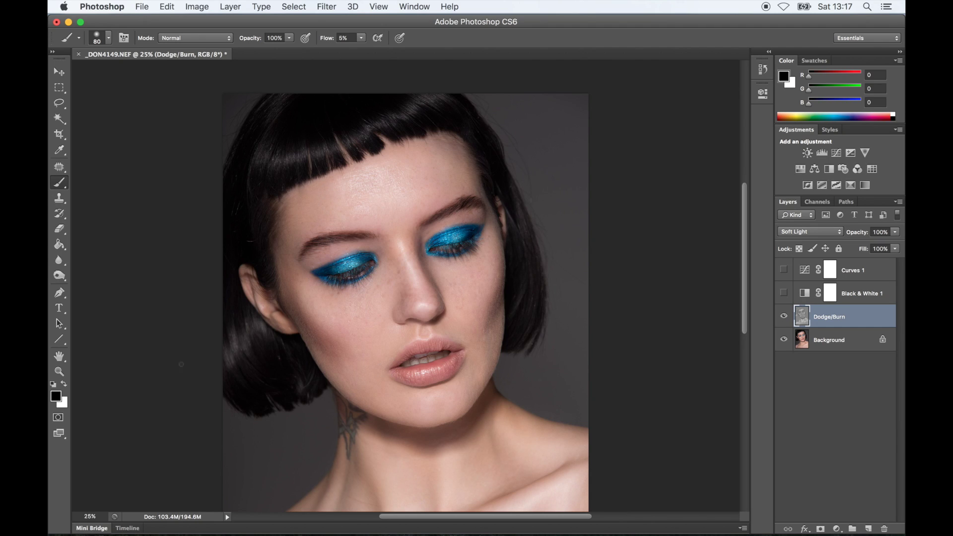
- Lightly dodge the hair and cheek edge with a 200 to 400 px white brush, undoing a stroke and lowering the flow to 2%
{"action": "left_click", "coordinate": [64, 384]}
{"action": "key", "text": "bracketright"}
{"action": "key", "text": "bracketright"}
{"action": "key", "text": "bracketright"}
{"action": "key", "text": "bracketright"}
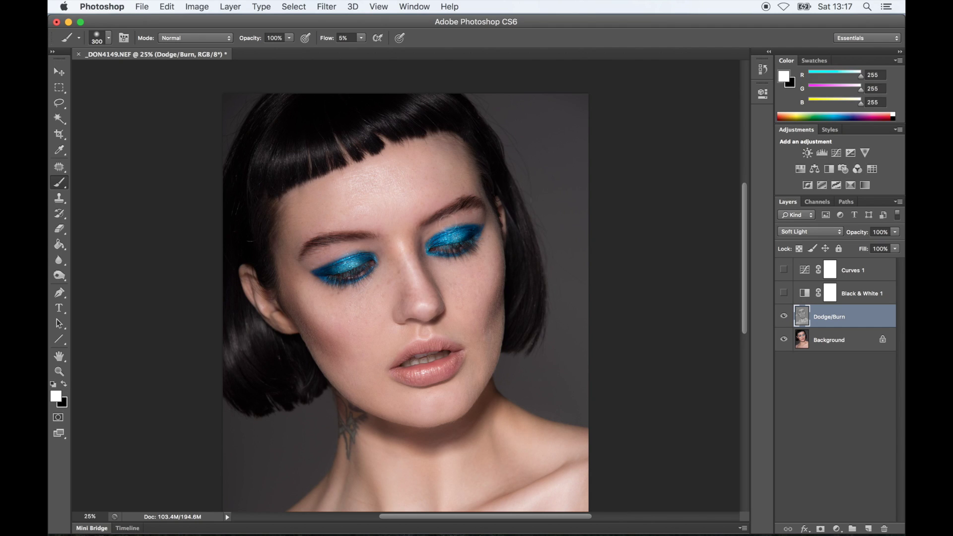
{"action": "key", "text": "super+z"}
{"action": "key", "text": "super+minus"}
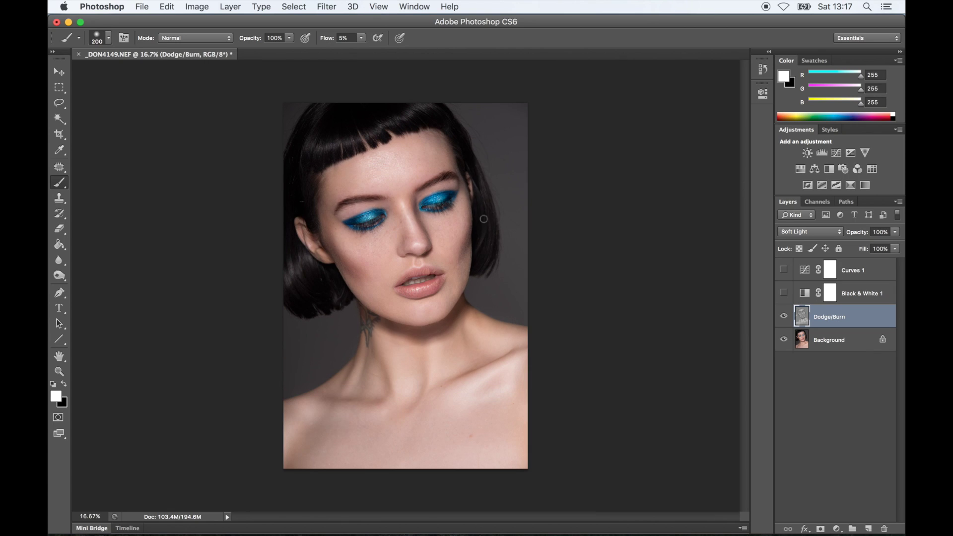
{"action": "key", "text": "bracketright"}
{"action": "key", "text": "bracketright"}
{"action": "key", "text": "bracketright"}
{"action": "key", "text": "bracketright"}
{"action": "key", "text": "bracketright"}
{"action": "key", "text": "bracketleft"}
{"action": "key", "text": "bracketleft"}
{"action": "key", "text": "bracketleft"}
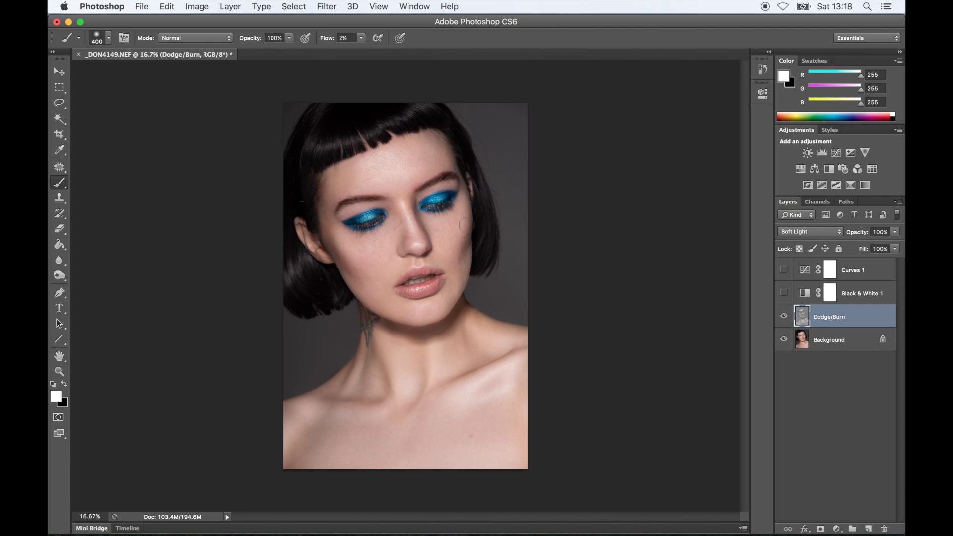
{"action": "key", "text": "bracketleft"}
- Lower the Dodge/Burn layer's opacity to 90%
{"action": "left_click_drag", "start_coordinate": [860, 234], "coordinate": [857, 233]}
{"action": "left_click_drag", "start_coordinate": [854, 234], "coordinate": [854, 233]}
- Select the gray backdrop on both sides of the model with the Magic Wand on the Background layer
{"action": "left_click", "coordinate": [60, 118]}
{"action": "left_click", "coordinate": [829, 341]}
{"action": "left_click", "coordinate": [516, 181]}
{"action": "left_click", "coordinate": [291, 350]}
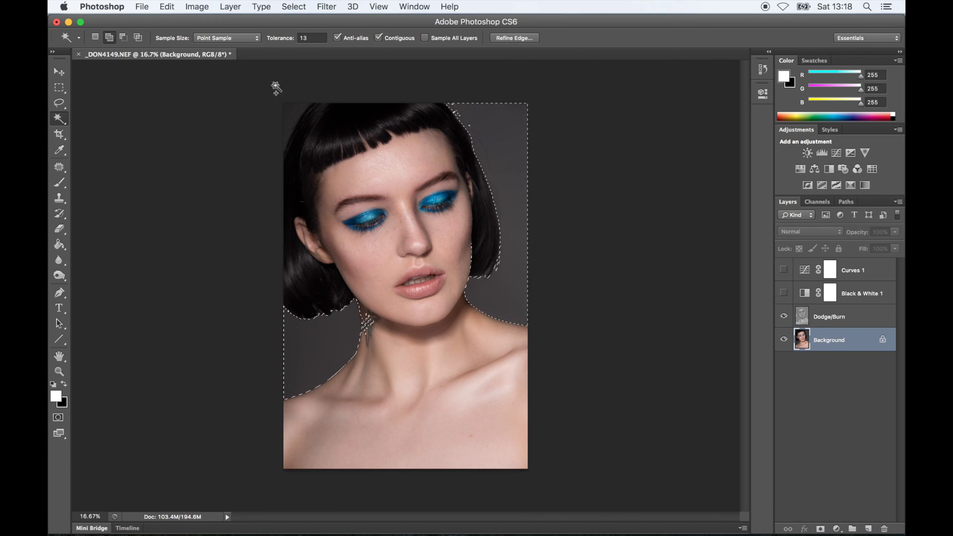
- Clean up the stray selection areas around the neck tattoo and the hair edge with the Lasso
{"action": "key", "text": "super+equal"}
{"action": "key", "text": "l"}
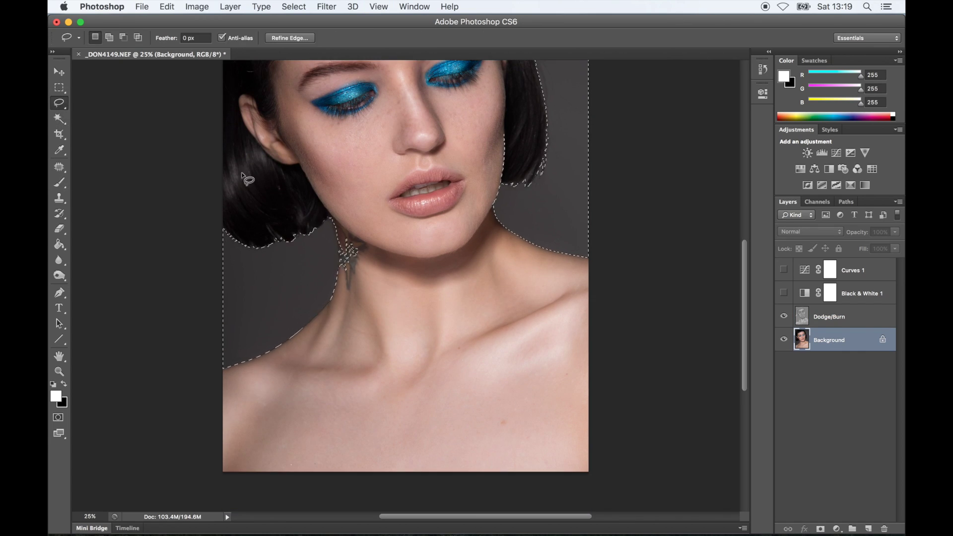
{"action": "mouse_move", "coordinate": [340, 254]}
{"action": "left_mouse_down"}
{"action": "mouse_move", "coordinate": [359, 232]}
{"action": "mouse_move", "coordinate": [340, 248]}
{"action": "left_mouse_up"}
{"action": "key", "text": "super+0"}
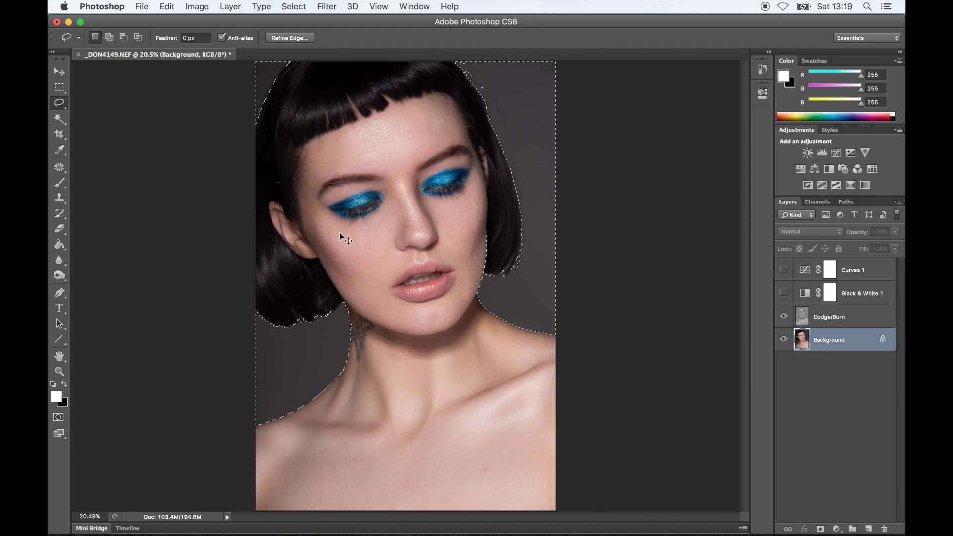
{"action": "mouse_move", "coordinate": [493, 84]}
{"action": "left_mouse_down"}
{"action": "mouse_move", "coordinate": [467, 63]}
{"action": "mouse_move", "coordinate": [502, 104]}
{"action": "left_mouse_up"}
- Burn the selected backdrop on the Dodge/Burn layer with a black brush of 1700 to 1900 px at 5% flow
{"action": "key", "text": "b"}
{"action": "key", "text": "alt+bracketright"}
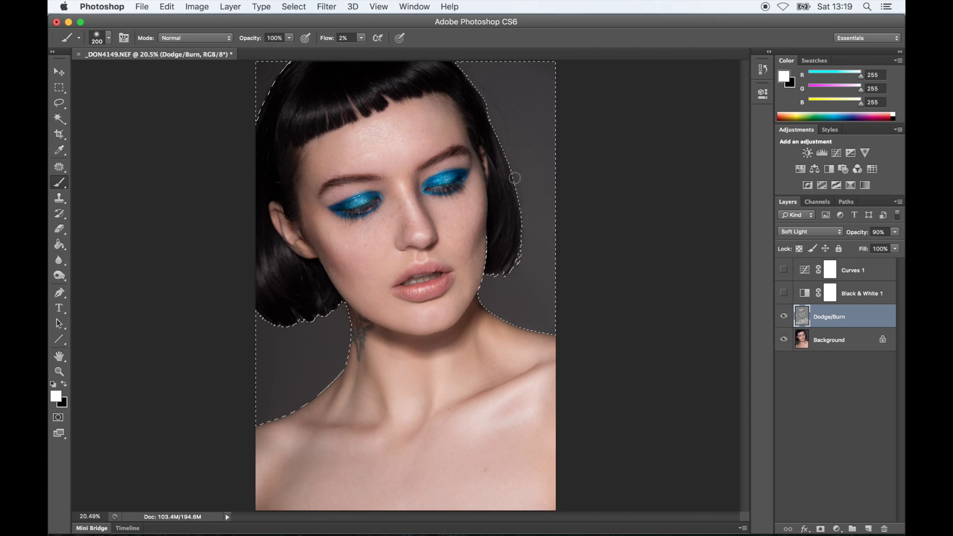
{"action": "key", "text": "bracketright"}
{"action": "key", "text": "bracketright"}
{"action": "key", "text": "bracketright"}
{"action": "key", "text": "bracketright"}
{"action": "key", "text": "bracketright"}
{"action": "key", "text": "bracketright"}
{"action": "key", "text": "bracketright"}
{"action": "key", "text": "bracketright"}
{"action": "key", "text": "bracketright"}
{"action": "key", "text": "x"}
{"action": "key", "text": "bracketright"}
{"action": "key", "text": "bracketright"}
{"action": "key", "text": "bracketright"}
{"action": "key", "text": "bracketright"}
{"action": "key", "text": "bracketright"}
{"action": "key", "text": "bracketright"}
{"action": "key", "text": "bracketright"}
{"action": "left_click", "coordinate": [327, 38]}
{"action": "type", "text": "5"}
{"action": "key", "text": "Return"}
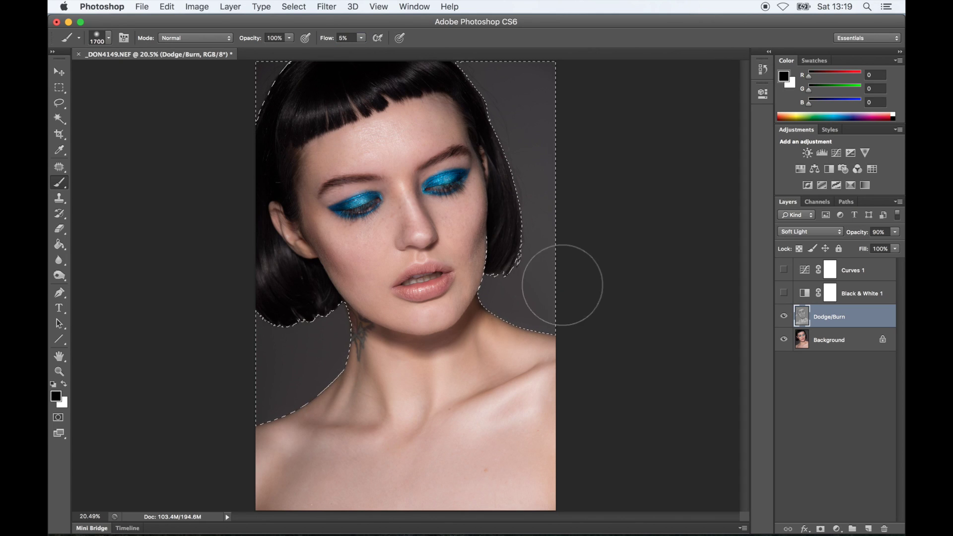
{"action": "key", "text": "bracketright"}
{"action": "key", "text": "bracketright"}
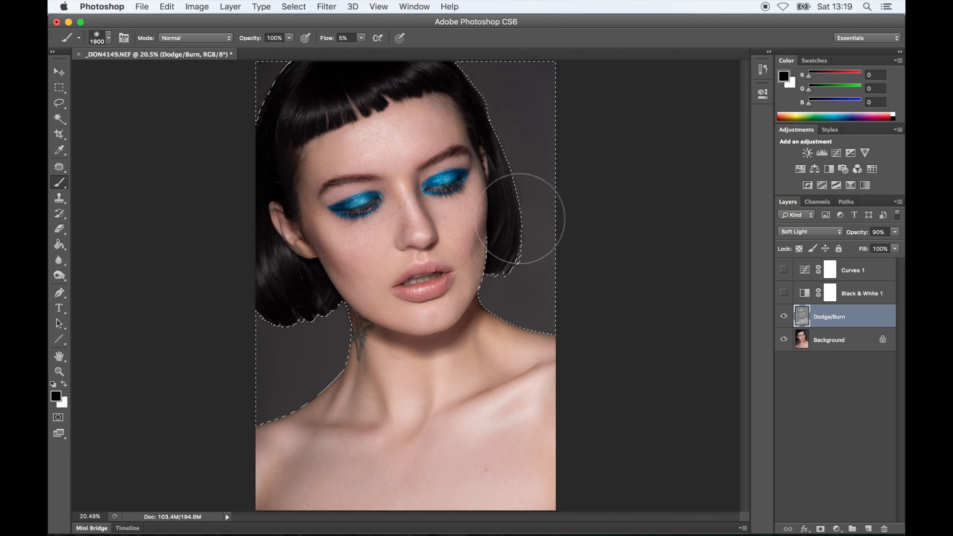
- Continue burning the backdrop with a black brush enlarged to 3000 and 3200 px, and clear the selection
{"action": "key", "text": "bracketright"}
{"action": "key", "text": "bracketright"}
{"action": "key", "text": "bracketright"}
{"action": "key", "text": "bracketright"}
{"action": "key", "text": "bracketright"}
{"action": "key", "text": "bracketright"}
{"action": "key", "text": "bracketright"}
{"action": "key", "text": "bracketright"}
{"action": "key", "text": "bracketright"}
{"action": "key", "text": "bracketright"}
{"action": "key", "text": "bracketright"}
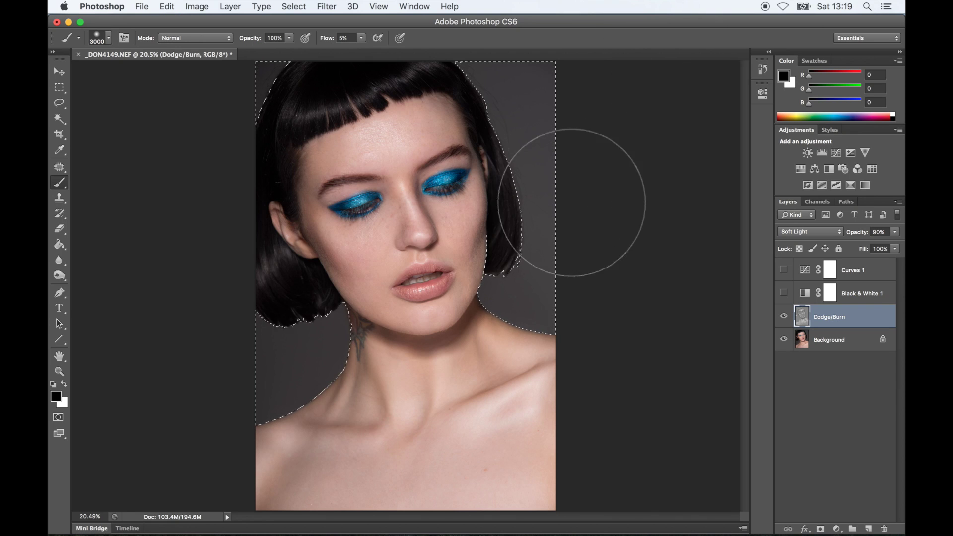
{"action": "key", "text": "bracketright"}
{"action": "key", "text": "bracketright"}
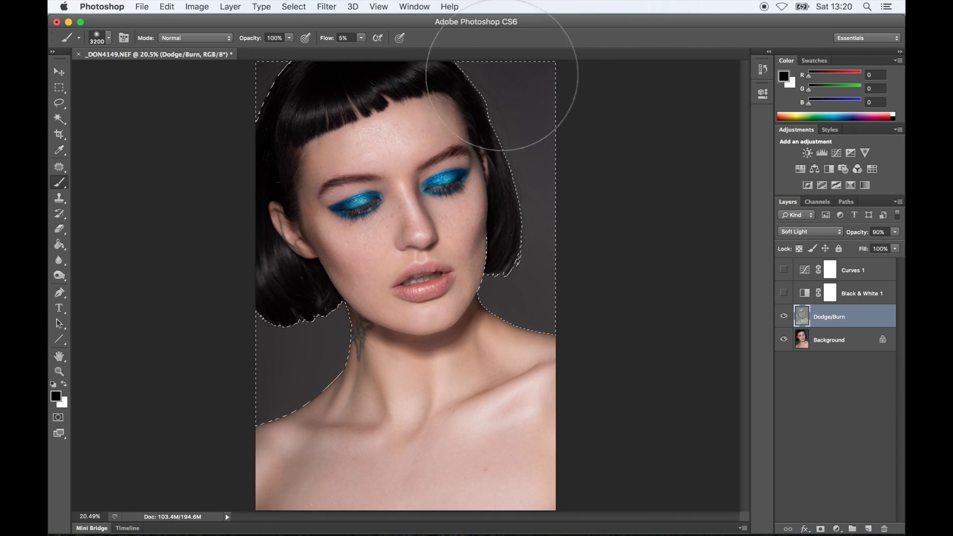
{"action": "key", "text": "ctrl+d"}
- Toggle the Dodge/Burn layer off and on to check the darkened backdrop
{"action": "key", "text": "j"}
{"action": "left_click", "coordinate": [784, 316]}
{"action": "left_click", "coordinate": [783, 316]}
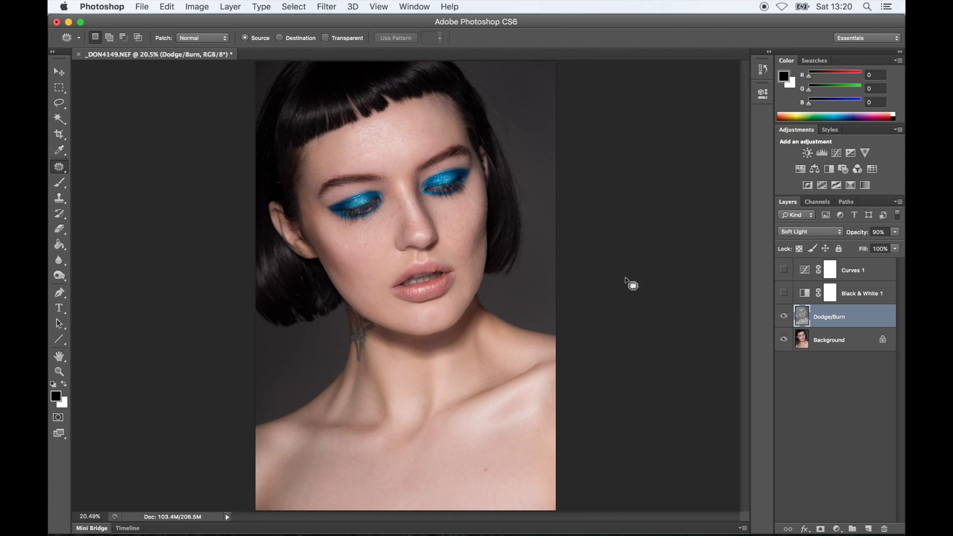
- Burn the hair beside the cheek with a 400 px black brush and dodge its highlights with a 175 px white brush
{"action": "key", "text": "b"}
{"action": "key", "text": "bracketleft"}
{"action": "key", "text": "bracketleft"}
{"action": "key", "text": "bracketleft"}
{"action": "key", "text": "bracketleft"}
{"action": "key", "text": "bracketleft"}
{"action": "key", "text": "bracketleft"}
{"action": "key", "text": "bracketleft"}
{"action": "key", "text": "bracketleft"}
{"action": "key", "text": "bracketleft"}
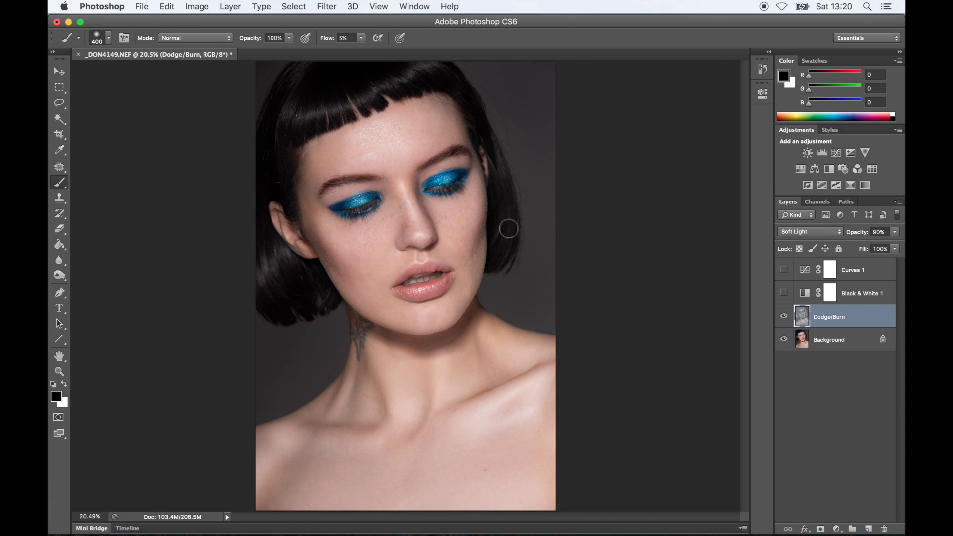
{"action": "key", "text": "x"}
{"action": "key", "text": "bracketleft"}
{"action": "key", "text": "bracketleft"}
{"action": "key", "text": "bracketleft"}
{"action": "key", "text": "bracketleft"}
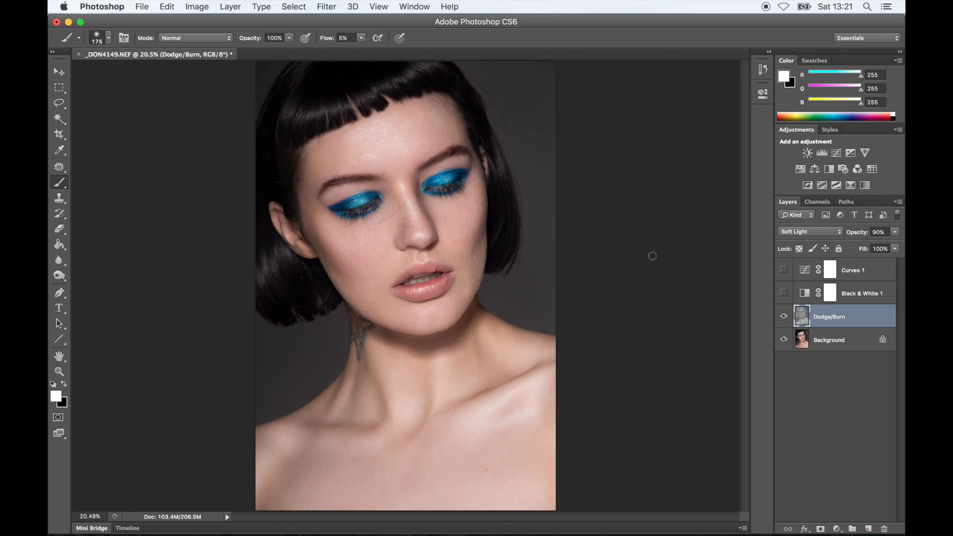
- Hide and show the Dodge/Burn layer to review the hair and overall retouching
{"action": "left_click", "coordinate": [784, 317]}
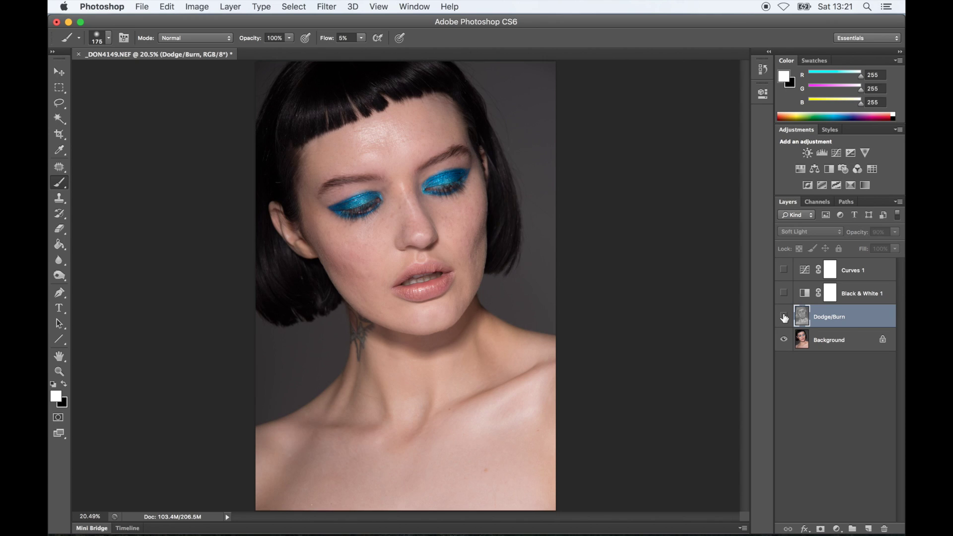
{"action": "left_click", "coordinate": [784, 316]}
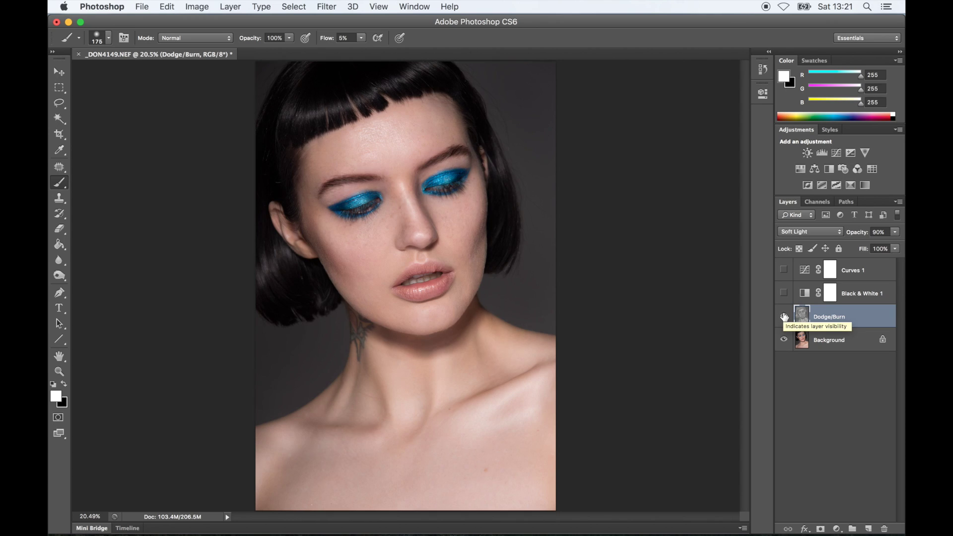
- Burn the neck tattoo with a 45 px black brush at 5% flow
{"action": "key", "text": "super+plus"}
{"action": "key", "text": "super+plus"}
{"action": "key", "text": "super+plus"}
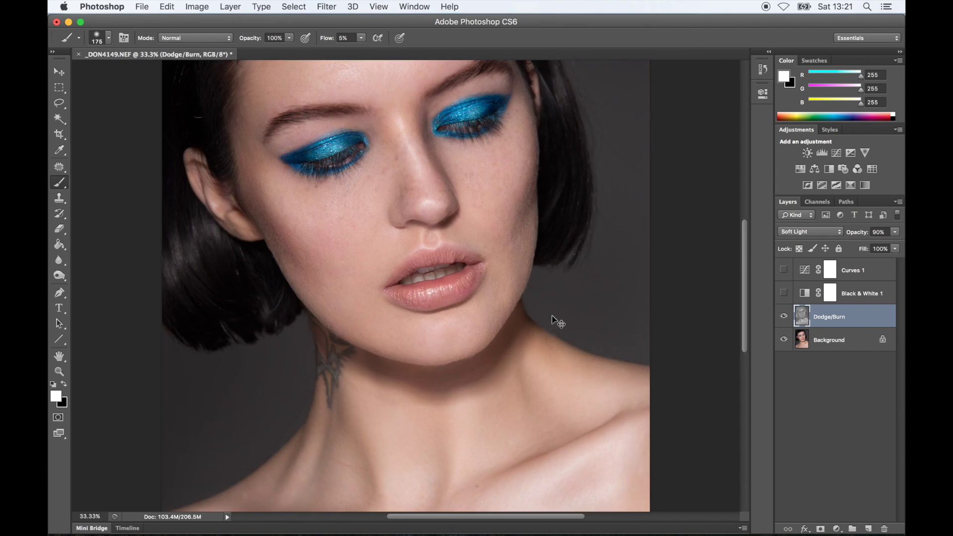
{"action": "scroll", "coordinate": [318, 341], "scroll_direction": "down", "scroll_amount": 5}
{"action": "key", "text": "x"}
{"action": "key", "text": "bracketleft"}
{"action": "key", "text": "bracketleft"}
{"action": "key", "text": "bracketleft"}
{"action": "key", "text": "bracketleft"}
{"action": "key", "text": "bracketleft"}
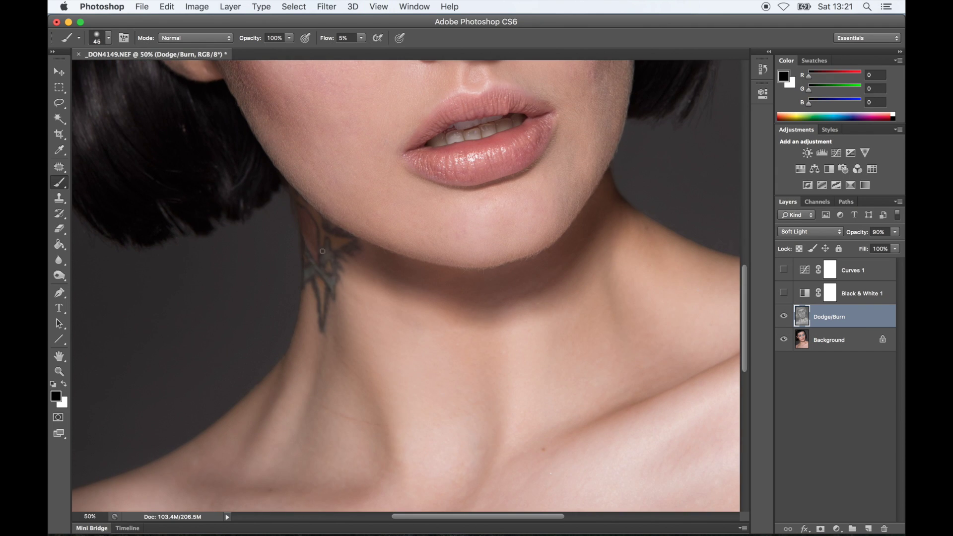
{"action": "key", "text": "super+minus"}
{"action": "key", "text": "super+minus"}
{"action": "key", "text": "super+minus"}
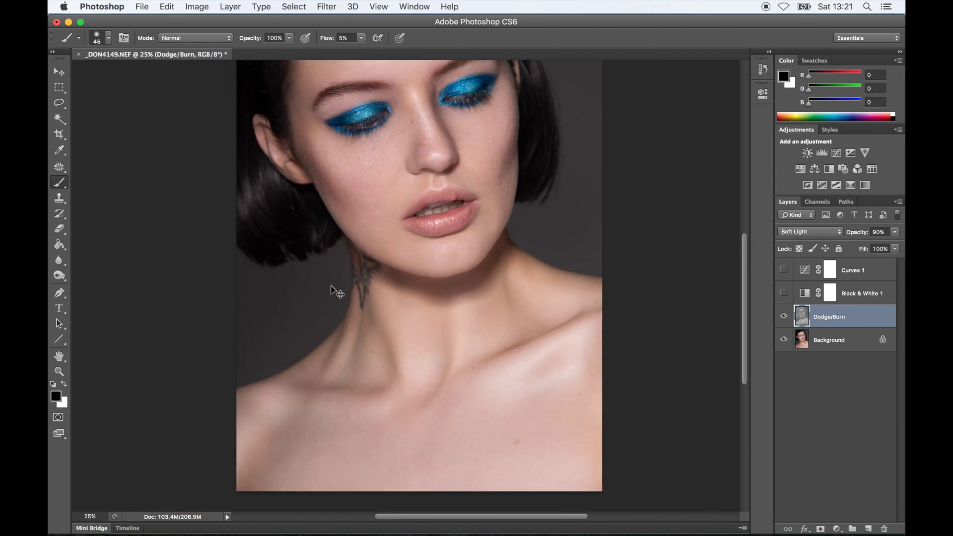
- Select the Background layer and save the document as _DON4149-Edit.tif
{"action": "left_click", "coordinate": [839, 340]}
{"action": "key", "text": "super+s"}
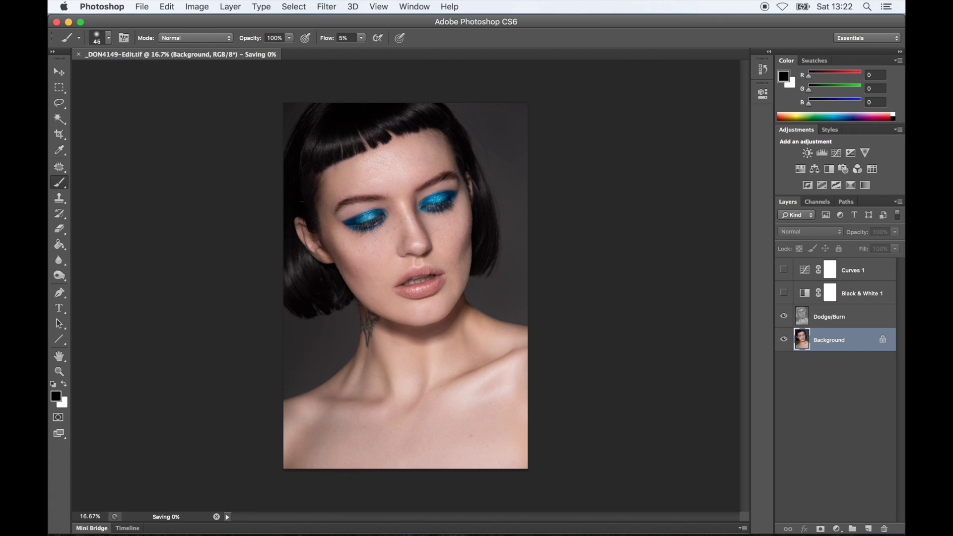
- Crop the portrait with an unconstrained ratio, trimming a thin strip above the hair and a strip of the lower chest
{"action": "left_click", "coordinate": [59, 134]}
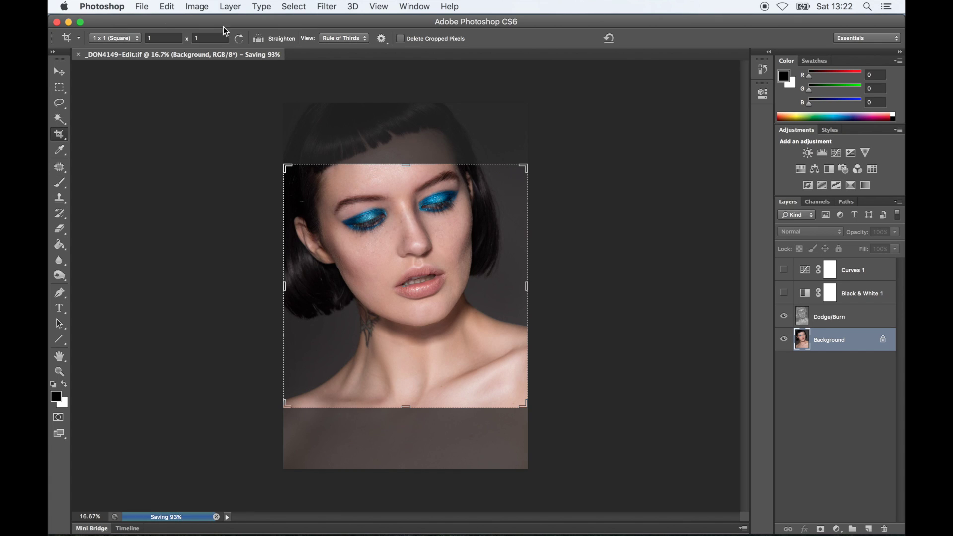
{"action": "left_click", "coordinate": [134, 38]}
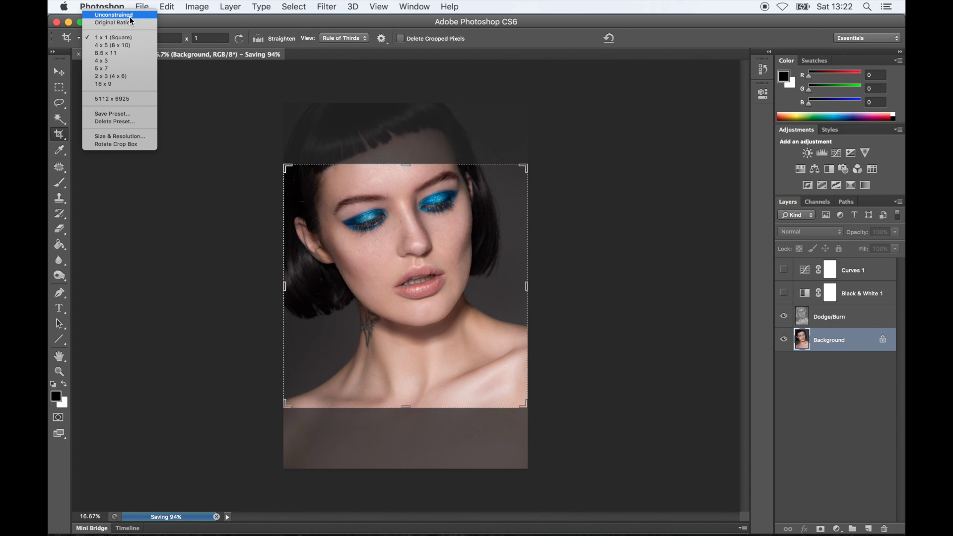
{"action": "left_click", "coordinate": [130, 17]}
{"action": "left_click_drag", "start_coordinate": [408, 164], "coordinate": [407, 140]}
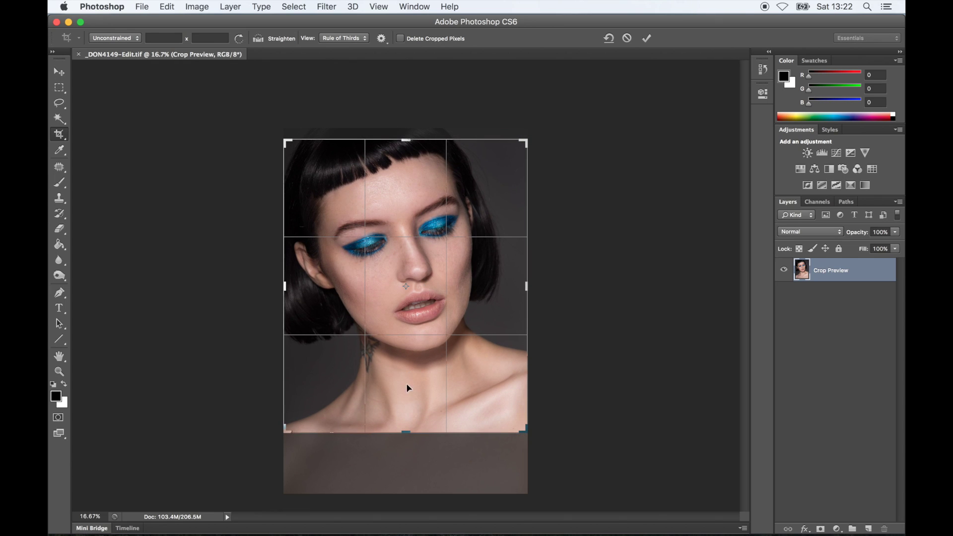
{"action": "left_click_drag", "start_coordinate": [406, 433], "coordinate": [406, 447]}
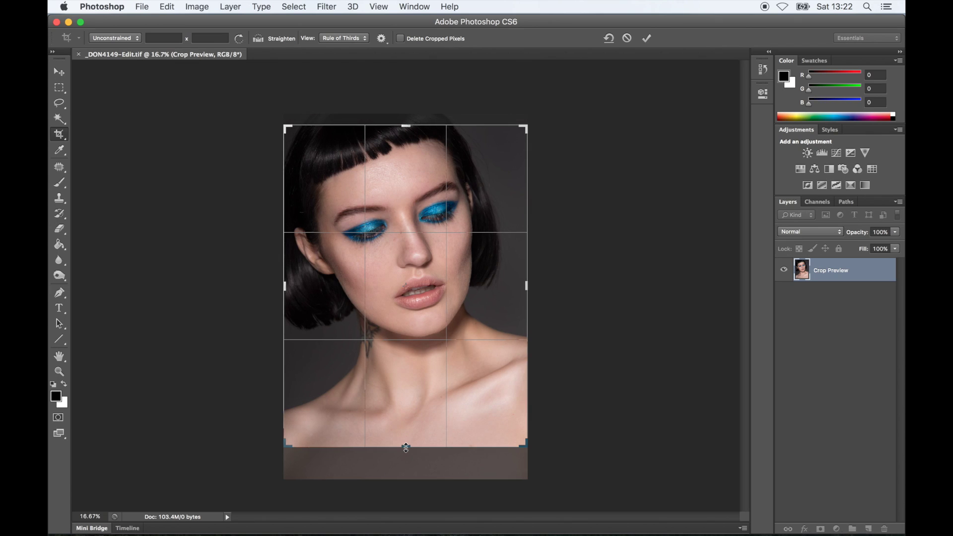
{"action": "key", "text": "Return"}
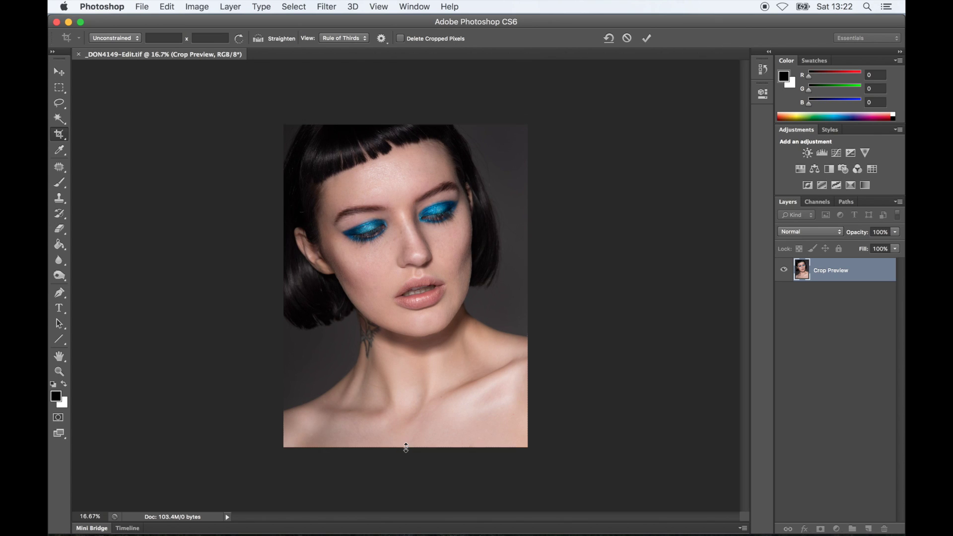
{"action": "key", "text": "super+0"}
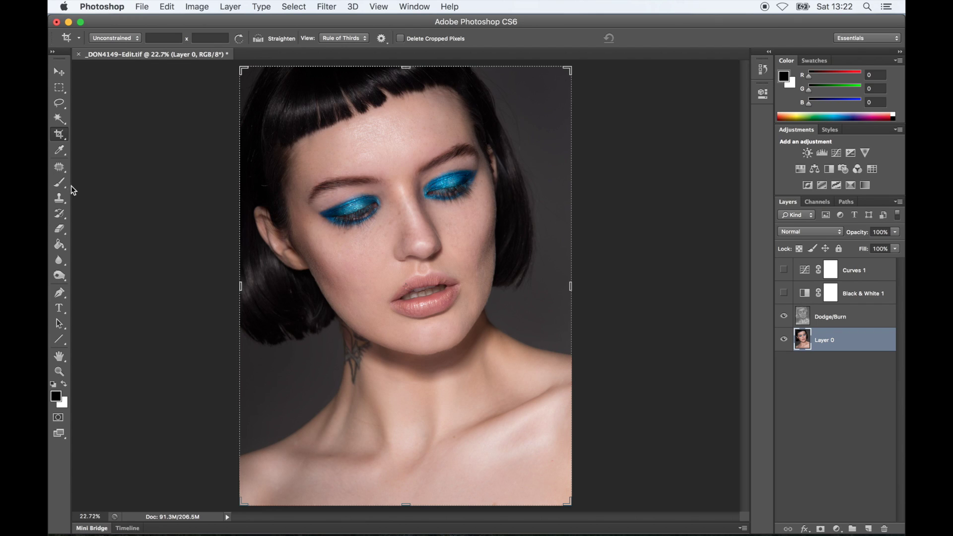
- Hide and show the Dodge/Burn layer to compare the whole portrait and the face close up before and after retouching
{"action": "left_click", "coordinate": [58, 168]}
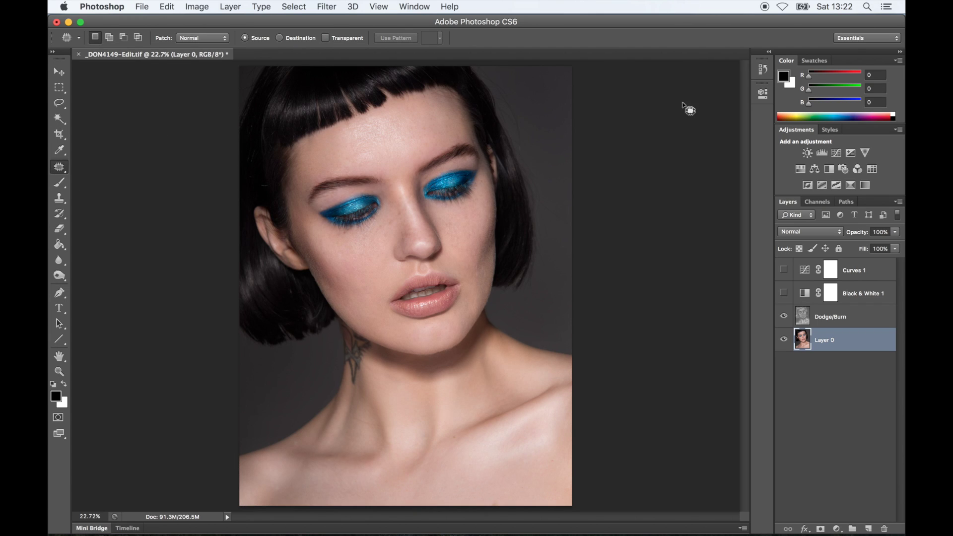
{"action": "left_click", "coordinate": [784, 316]}
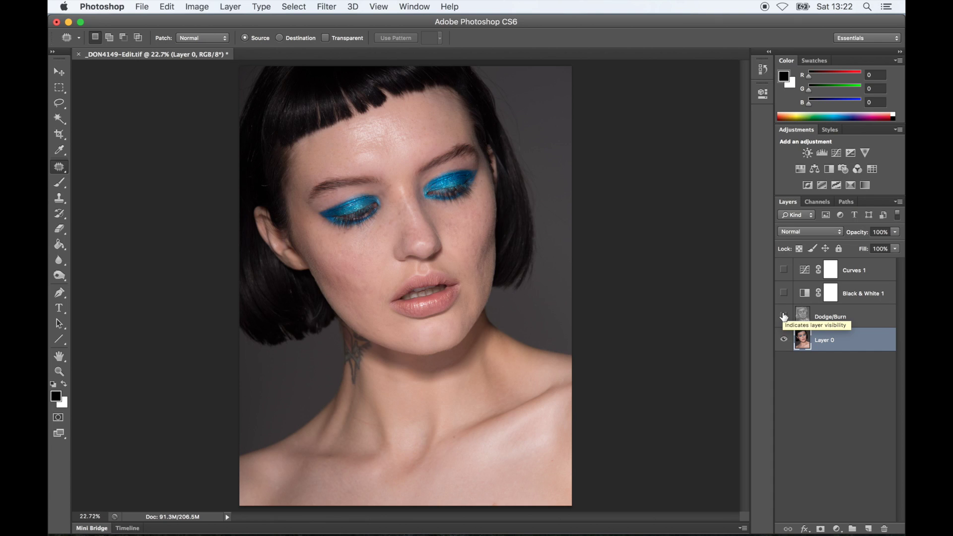
{"action": "left_click", "coordinate": [784, 317]}
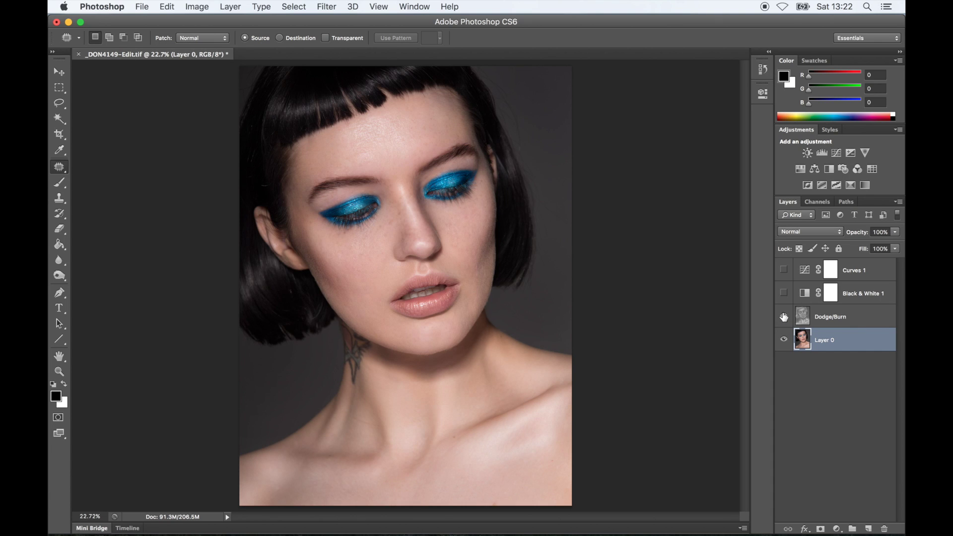
{"action": "key", "text": "super+plus"}
{"action": "key", "text": "super+plus"}
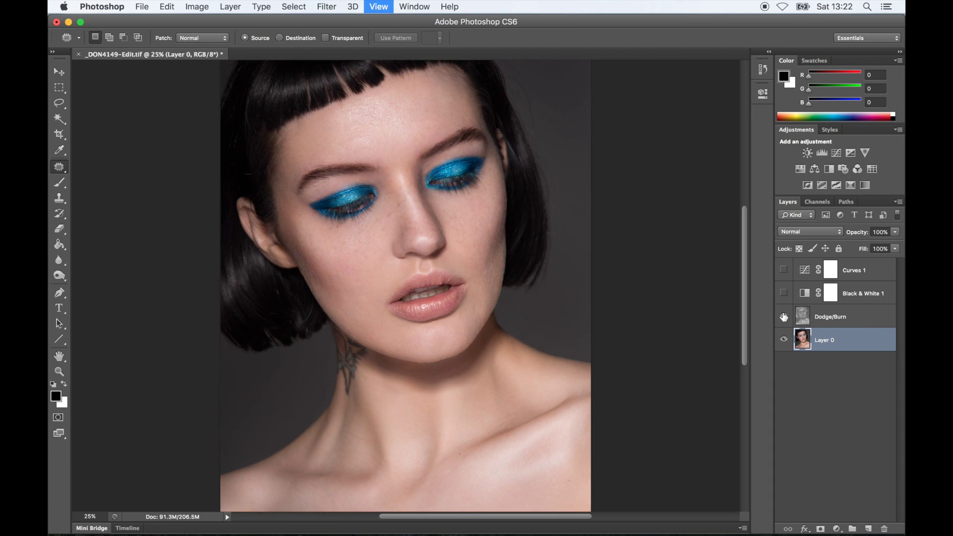
{"action": "key", "text": "super+plus"}
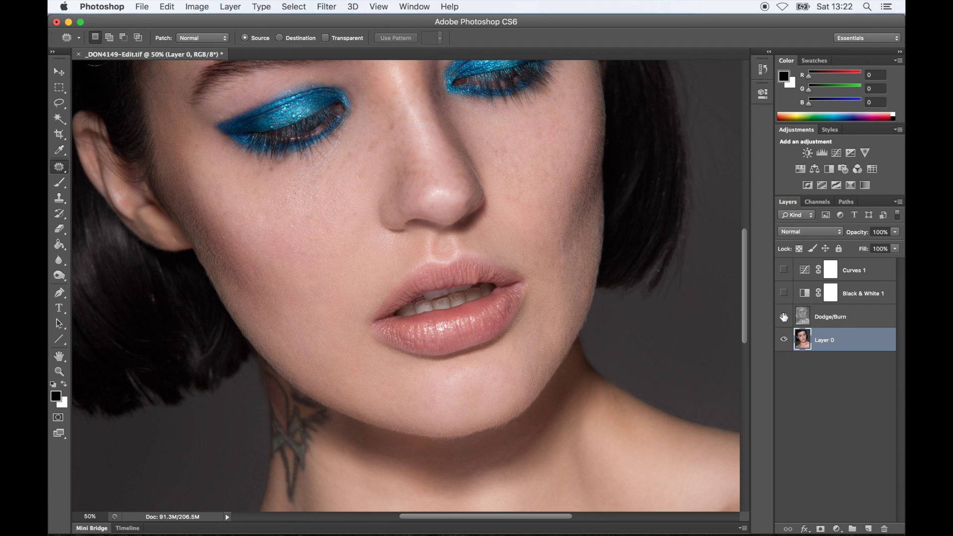
{"action": "scroll", "coordinate": [594, 277], "scroll_direction": "up", "scroll_amount": 10}
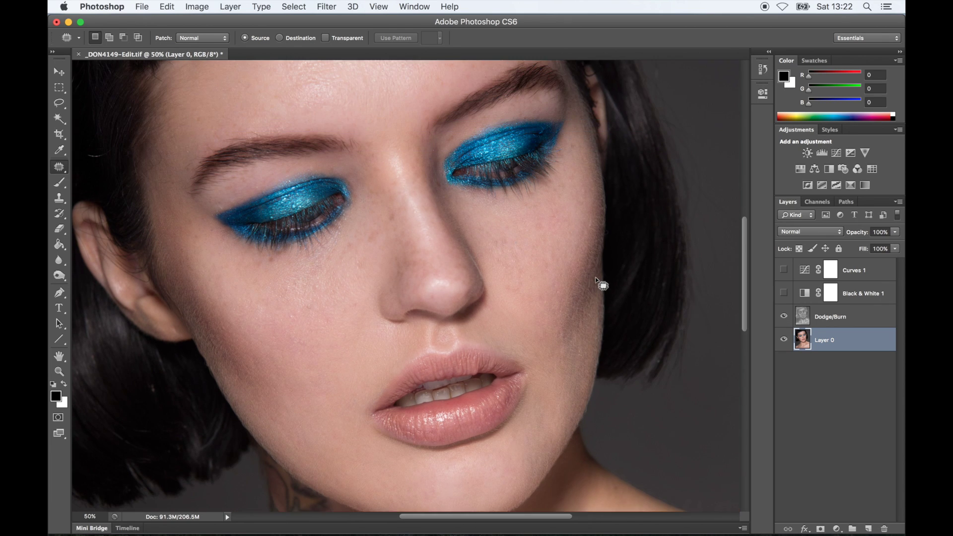
{"action": "scroll", "coordinate": [594, 277], "scroll_direction": "up", "scroll_amount": 2}
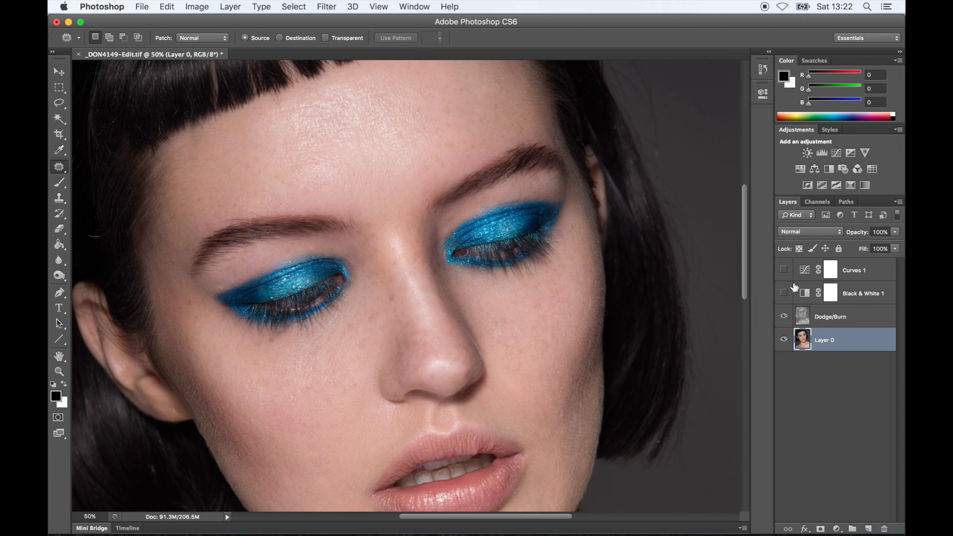
{"action": "left_click", "coordinate": [784, 316]}
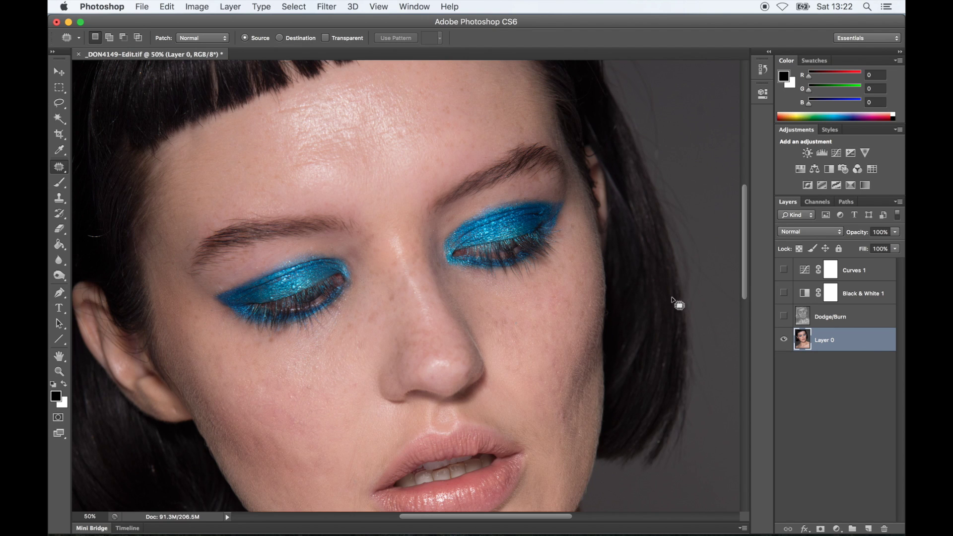
{"action": "scroll", "coordinate": [678, 304], "scroll_direction": "down", "scroll_amount": 5}
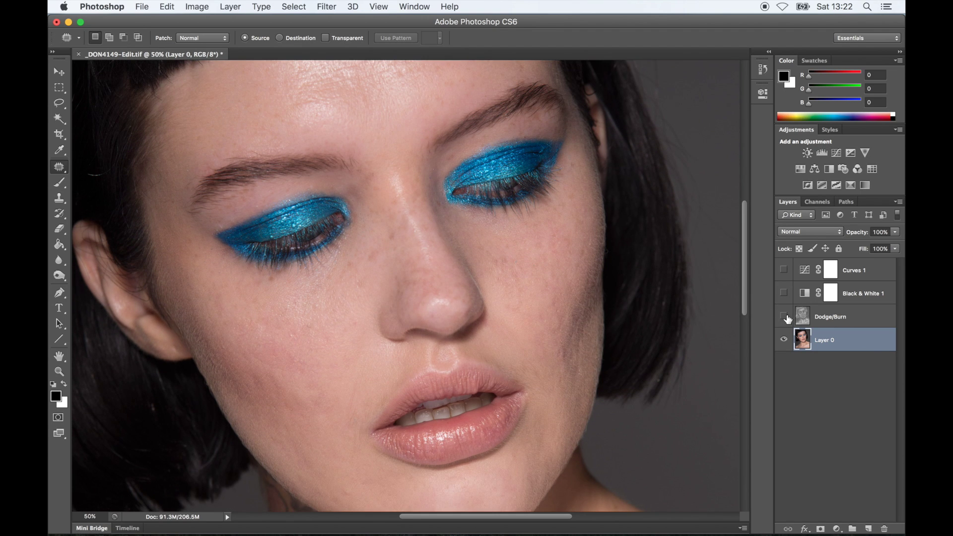
{"action": "left_click", "coordinate": [784, 317]}
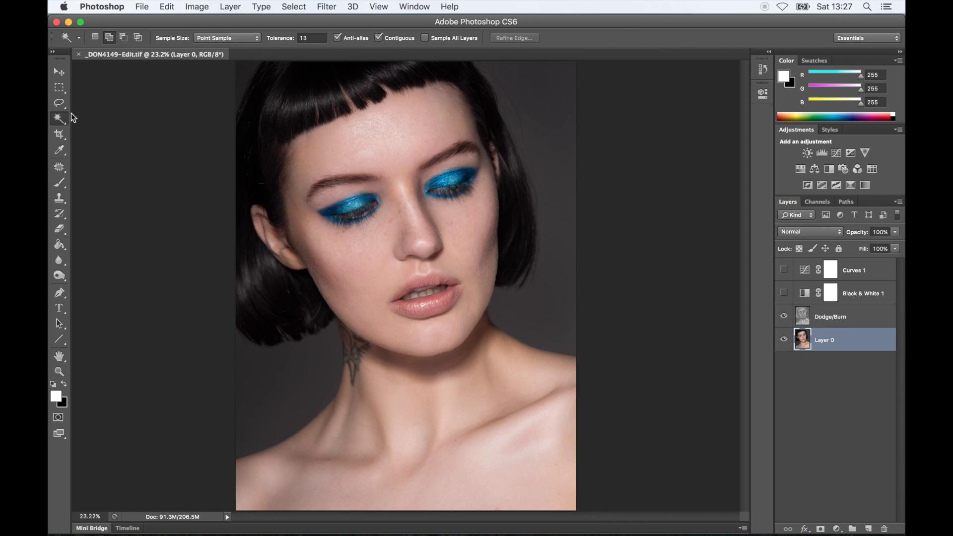
- Select the grey backdrop on both sides of the model, refining the selection around the hair, neck and shoulders with the Lasso
{"action": "left_click", "coordinate": [549, 117]}
{"action": "left_click", "coordinate": [279, 372], "text": "shift"}
{"action": "left_click", "coordinate": [241, 82]}
{"action": "left_click", "coordinate": [59, 102]}
{"action": "left_click_drag", "start_coordinate": [363, 355], "coordinate": [350, 343]}
{"action": "left_click_drag", "start_coordinate": [369, 382], "coordinate": [367, 362]}
{"action": "mouse_move", "coordinate": [510, 244]}
{"action": "left_mouse_down"}
{"action": "mouse_move", "coordinate": [486, 282]}
{"action": "mouse_move", "coordinate": [511, 292]}
{"action": "left_mouse_up"}
{"action": "key", "text": "j"}
{"action": "key", "text": "x"}
- Expand the backdrop selection by 3 pixels
{"action": "left_click", "coordinate": [294, 7]}
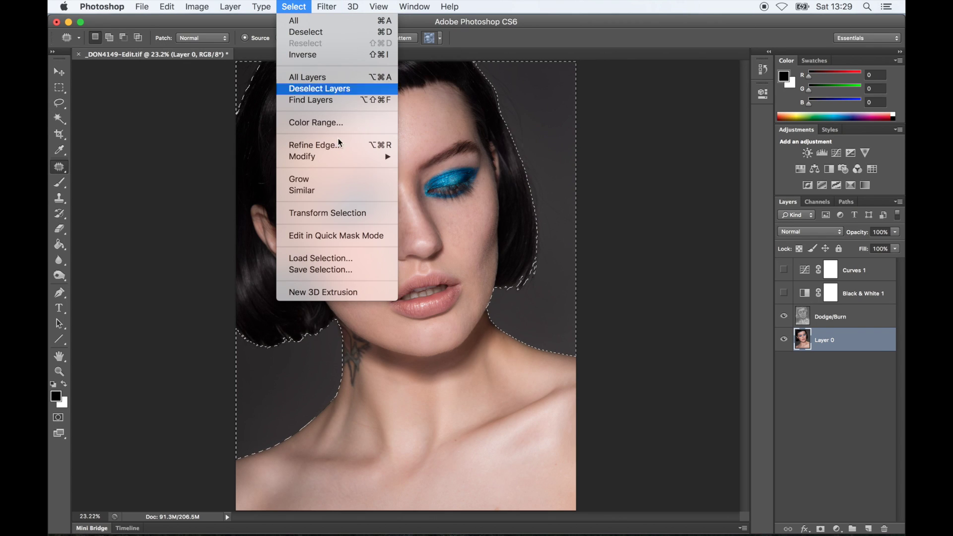
{"action": "mouse_move", "coordinate": [359, 156]}
{"action": "left_click", "coordinate": [424, 180]}
{"action": "type", "text": "3"}
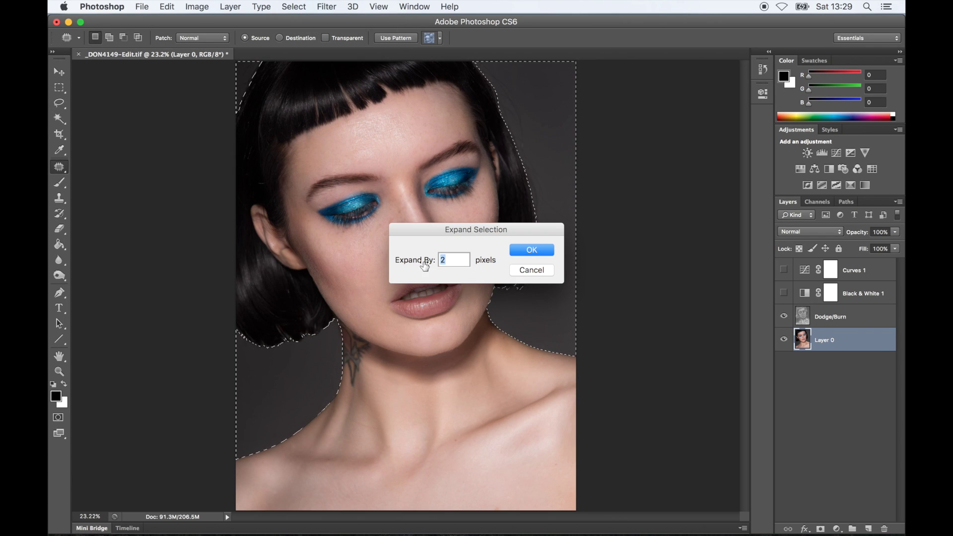
{"action": "left_click", "coordinate": [530, 250]}
- Burn the selected backdrop on the Dodge/Burn layer with a 5000 px black brush at 5% flow, and clear the selection
{"action": "key", "text": "b"}
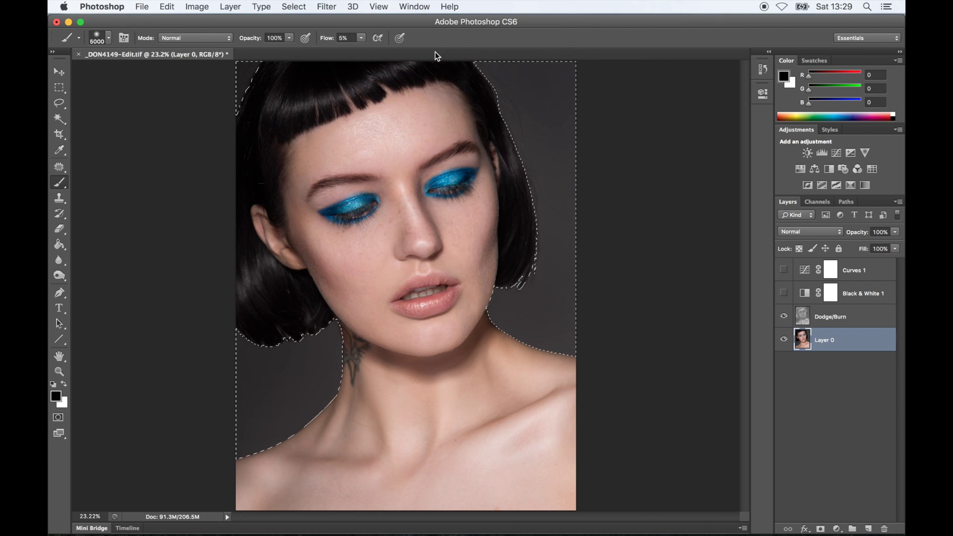
{"action": "left_click", "coordinate": [829, 317]}
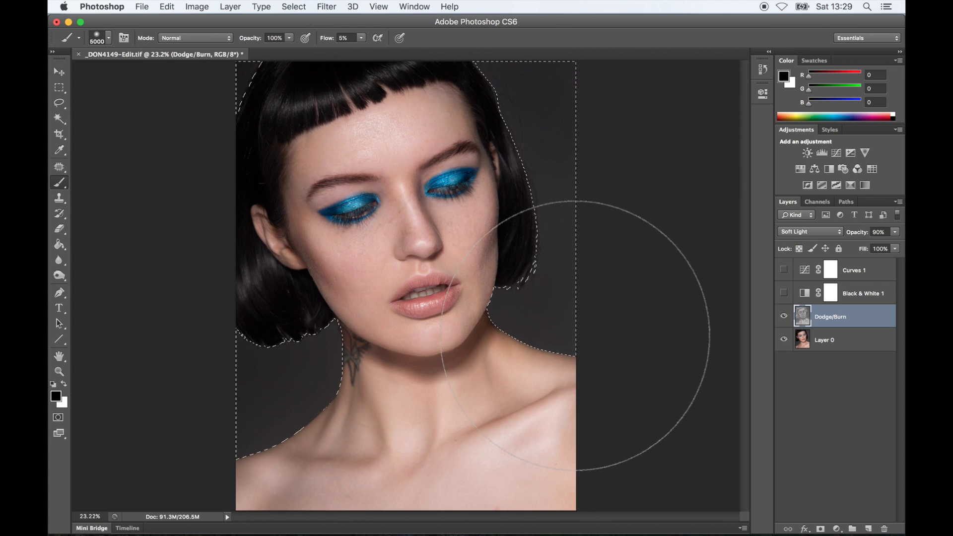
{"action": "left_click", "coordinate": [59, 167]}
{"action": "key", "text": "ctrl+d"}
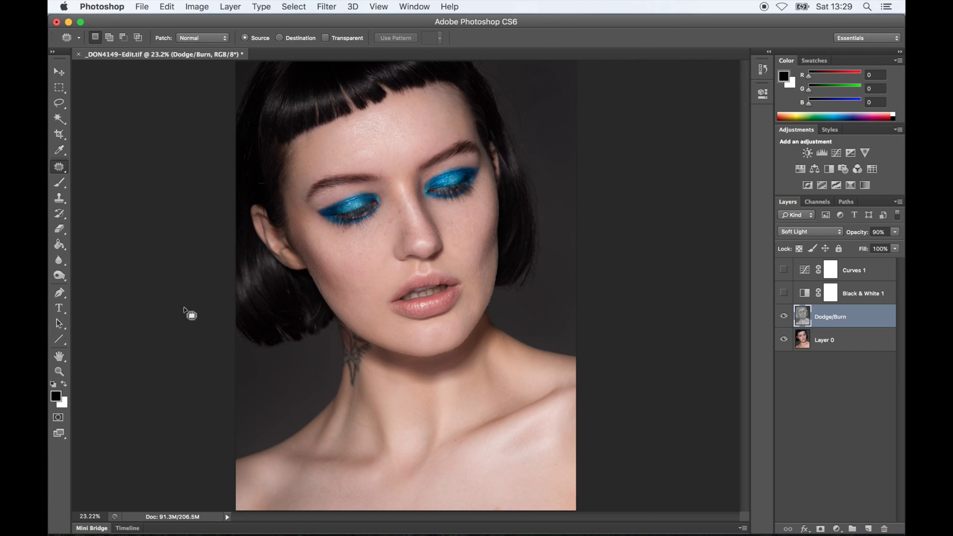
- Burn the hair on the Dodge/Burn layer with a black brush of about 200 to 250 px at 5% flow
{"action": "left_click", "coordinate": [59, 182]}
{"action": "key", "text": "bracketleft"}
{"action": "key", "text": "bracketleft"}
{"action": "key", "text": "bracketleft"}
{"action": "key", "text": "bracketleft"}
{"action": "key", "text": "bracketleft"}
{"action": "key", "text": "bracketleft"}
{"action": "key", "text": "bracketleft"}
{"action": "key", "text": "bracketleft"}
{"action": "key", "text": "bracketleft"}
{"action": "key", "text": "bracketleft"}
{"action": "key", "text": "bracketleft"}
{"action": "key", "text": "bracketleft"}
{"action": "key", "text": "bracketleft"}
{"action": "key", "text": "bracketleft"}
{"action": "key", "text": "bracketleft"}
{"action": "key", "text": "bracketleft"}
{"action": "key", "text": "bracketleft"}
{"action": "key", "text": "bracketleft"}
{"action": "key", "text": "bracketleft"}
{"action": "key", "text": "bracketleft"}
{"action": "key", "text": "bracketleft"}
{"action": "key", "text": "bracketleft"}
{"action": "key", "text": "bracketleft"}
{"action": "key", "text": "bracketleft"}
{"action": "key", "text": "bracketleft"}
{"action": "key", "text": "bracketleft"}
{"action": "key", "text": "bracketleft"}
{"action": "key", "text": "bracketleft"}
{"action": "key", "text": "bracketleft"}
{"action": "key", "text": "bracketleft"}
{"action": "key", "text": "bracketleft"}
{"action": "key", "text": "bracketleft"}
{"action": "key", "text": "bracketleft"}
{"action": "key", "text": "bracketleft"}
{"action": "key", "text": "bracketleft"}
{"action": "key", "text": "bracketleft"}
{"action": "key", "text": "bracketleft"}
{"action": "key", "text": "bracketleft"}
{"action": "key", "text": "bracketleft"}
{"action": "key", "text": "bracketleft"}
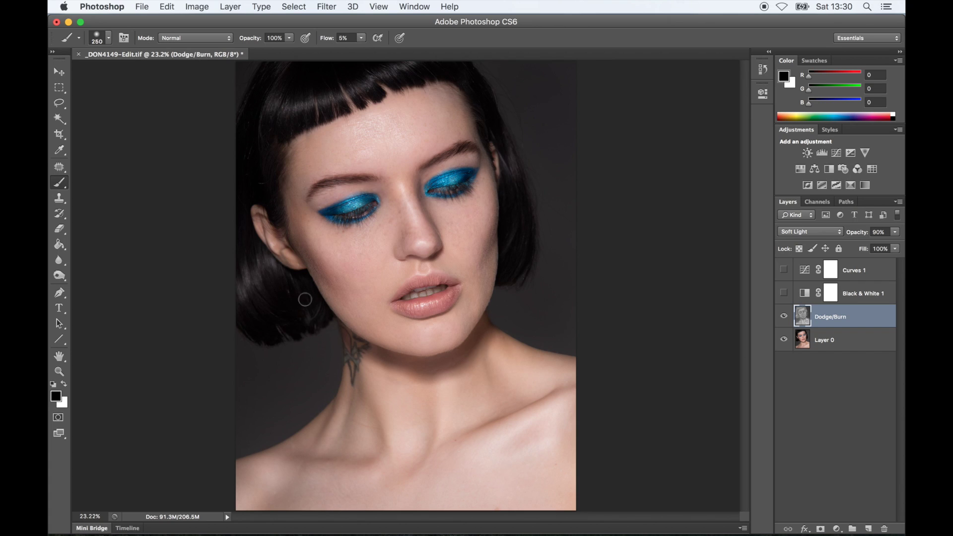
{"action": "key", "text": "bracketright"}
{"action": "key", "text": "bracketright"}
{"action": "key", "text": "bracketright"}
{"action": "key", "text": "bracketright"}
{"action": "key", "text": "bracketright"}
{"action": "key", "text": "bracketright"}
{"action": "key", "text": "bracketleft"}
{"action": "key", "text": "bracketleft"}
{"action": "key", "text": "bracketleft"}
{"action": "key", "text": "bracketleft"}
{"action": "key", "text": "bracketleft"}
{"action": "key", "text": "bracketleft"}
{"action": "key", "text": "bracketleft"}
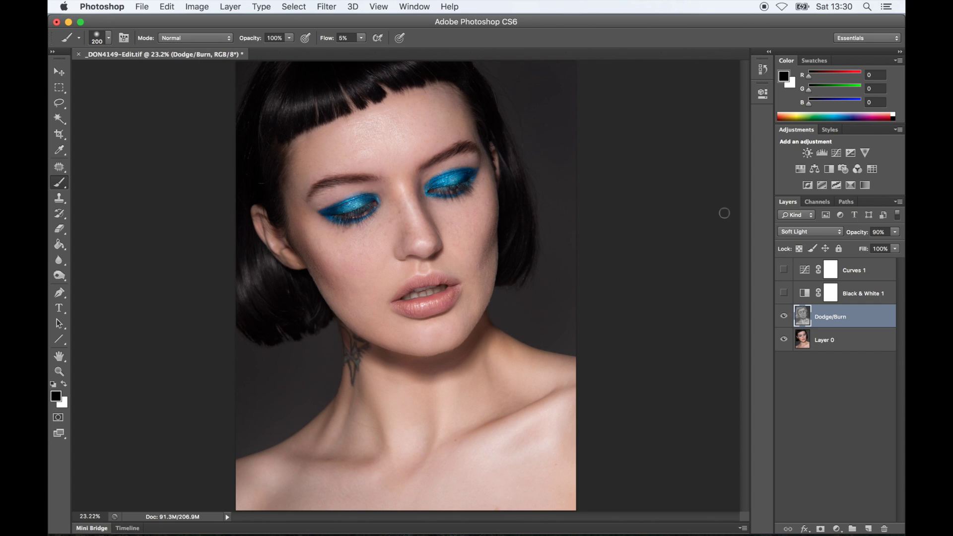
- Check the darkened backdrop, hair, neck and chest, comparing them with the Dodge/Burn layer hidden and shown
{"action": "key", "text": "super+plus"}
{"action": "key", "text": "super+plus"}
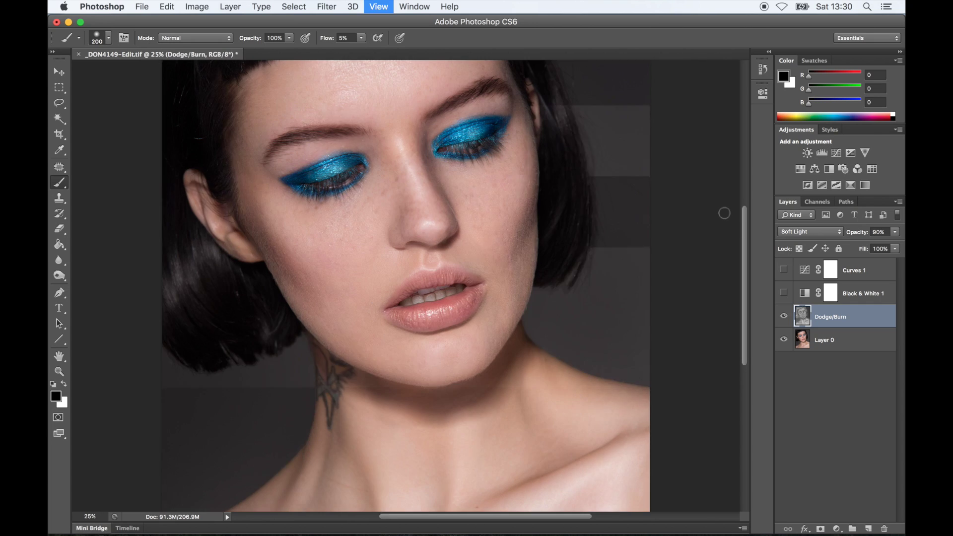
{"action": "scroll", "coordinate": [724, 213], "scroll_direction": "left", "scroll_amount": 5}
{"action": "scroll", "coordinate": [724, 213], "scroll_direction": "up", "scroll_amount": 2}
{"action": "scroll", "coordinate": [724, 213], "scroll_direction": "left", "scroll_amount": 1}
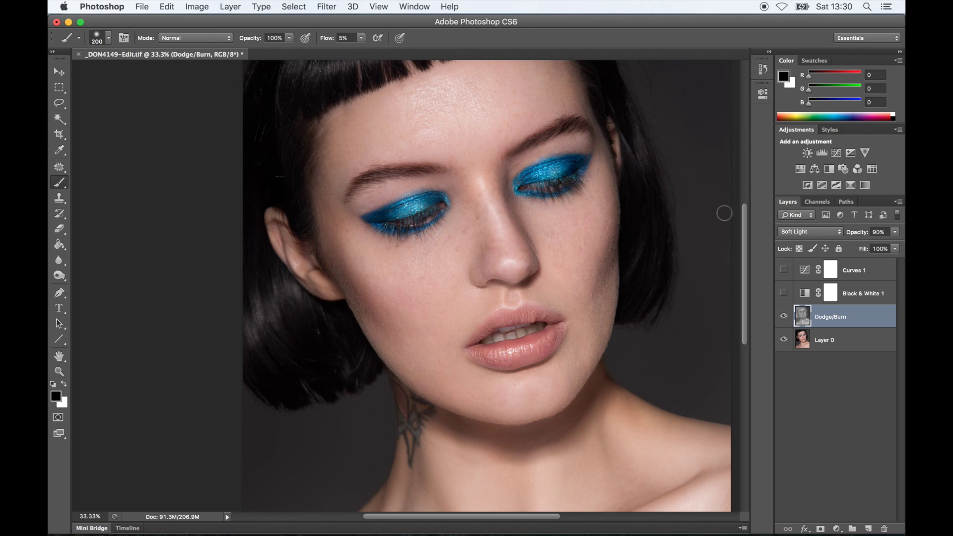
{"action": "left_click", "coordinate": [784, 318]}
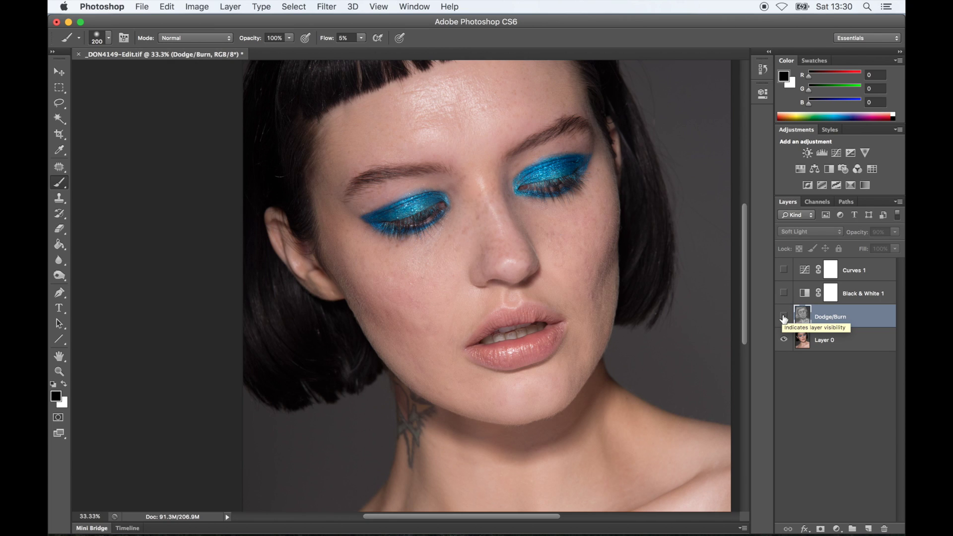
{"action": "left_click", "coordinate": [783, 318]}
{"action": "scroll", "coordinate": [634, 213], "scroll_direction": "up", "scroll_amount": 5}
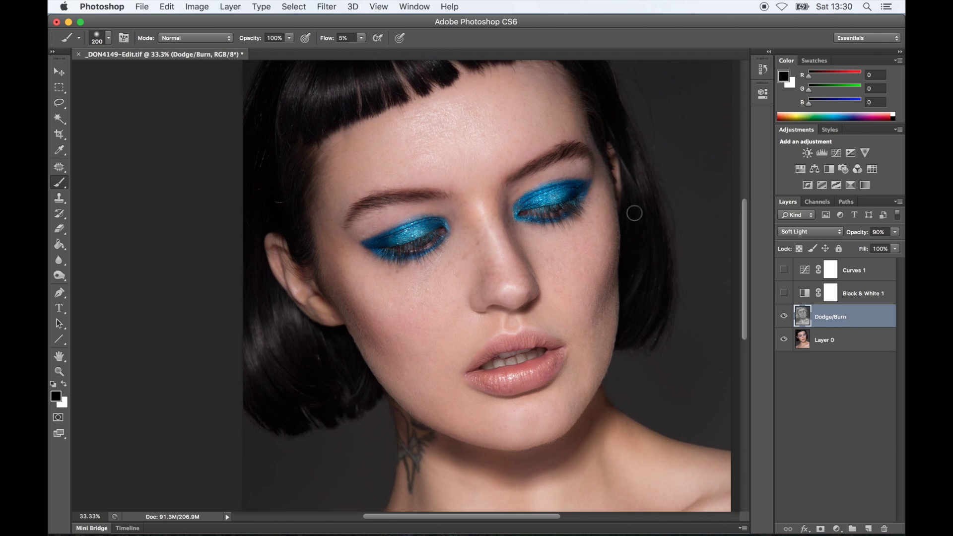
{"action": "scroll", "coordinate": [634, 213], "scroll_direction": "down", "scroll_amount": 6}
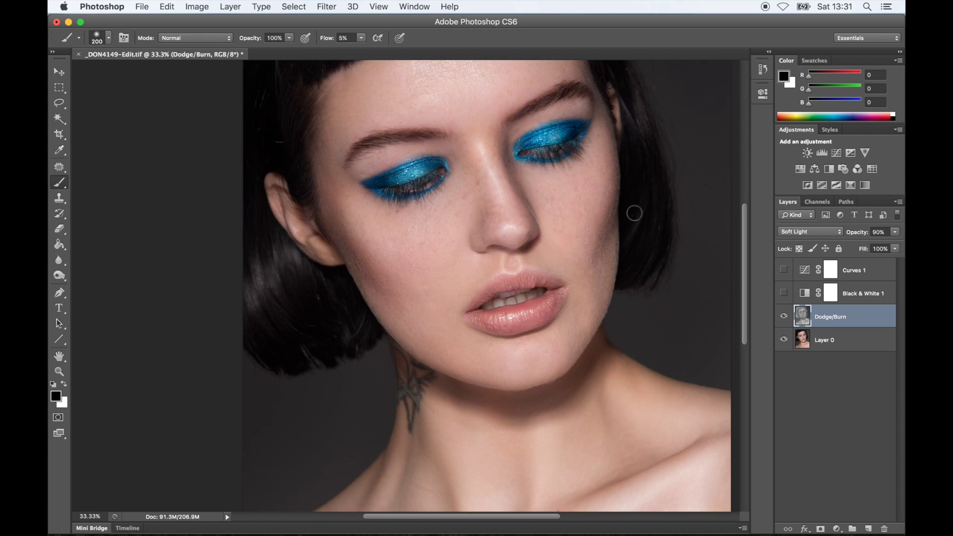
{"action": "scroll", "coordinate": [635, 213], "scroll_direction": "down", "scroll_amount": 3}
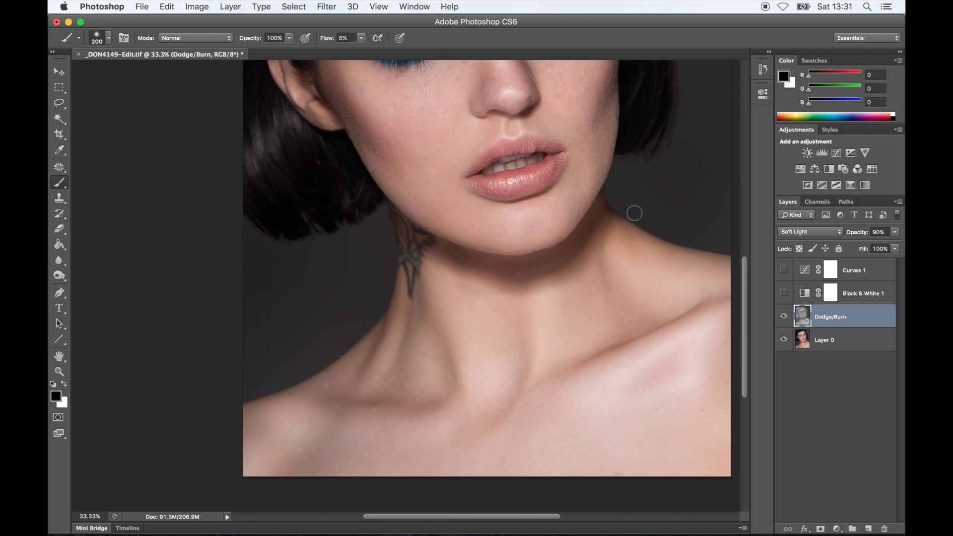
{"action": "scroll", "coordinate": [634, 213], "scroll_direction": "up", "scroll_amount": 3}
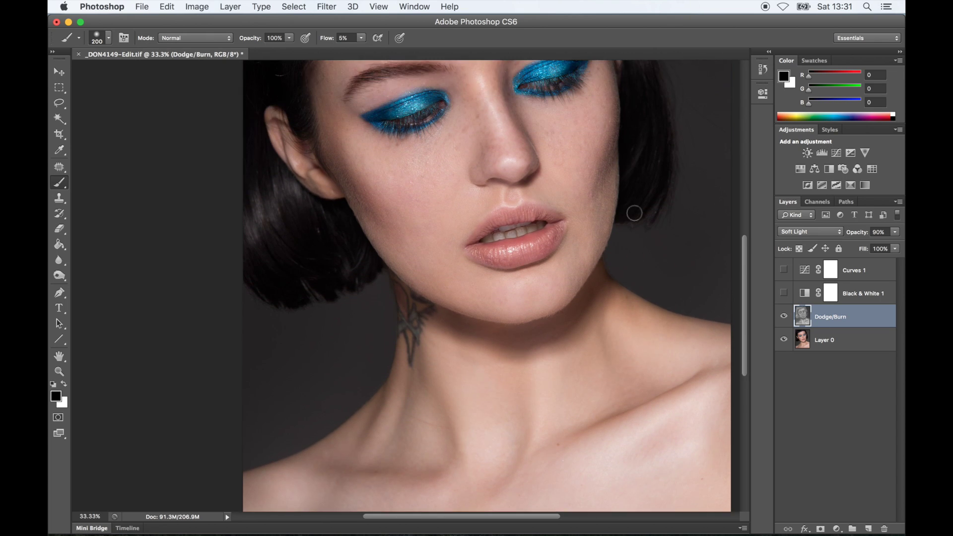
{"action": "scroll", "coordinate": [634, 213], "scroll_direction": "up", "scroll_amount": 1}
- Examine the facial skin at 50% zoom, repeatedly hiding and showing the Dodge/Burn layer to compare before and after
{"action": "key", "text": "super+plus"}
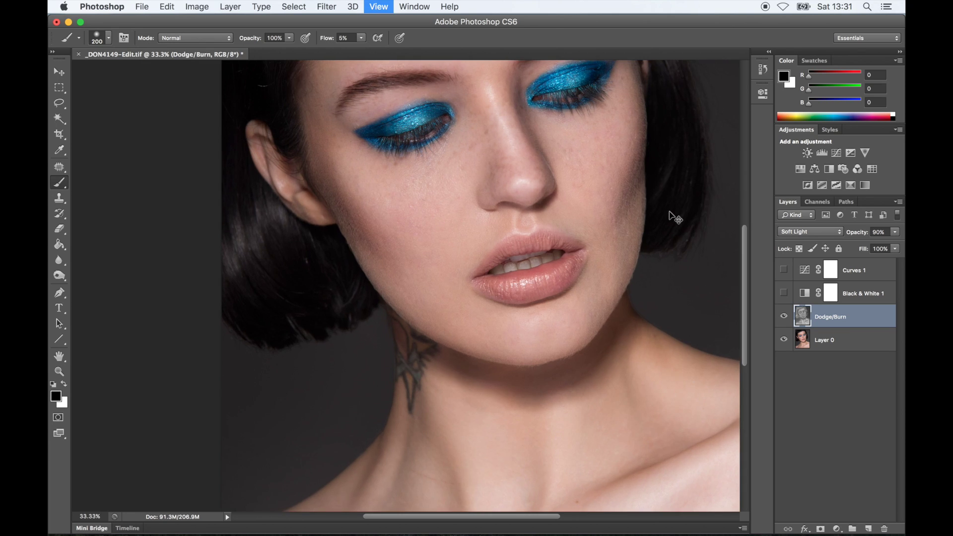
{"action": "scroll", "coordinate": [672, 212], "scroll_direction": "down", "scroll_amount": 2}
{"action": "scroll", "coordinate": [645, 218], "scroll_direction": "up", "scroll_amount": 4}
{"action": "scroll", "coordinate": [627, 226], "scroll_direction": "up", "scroll_amount": 4}
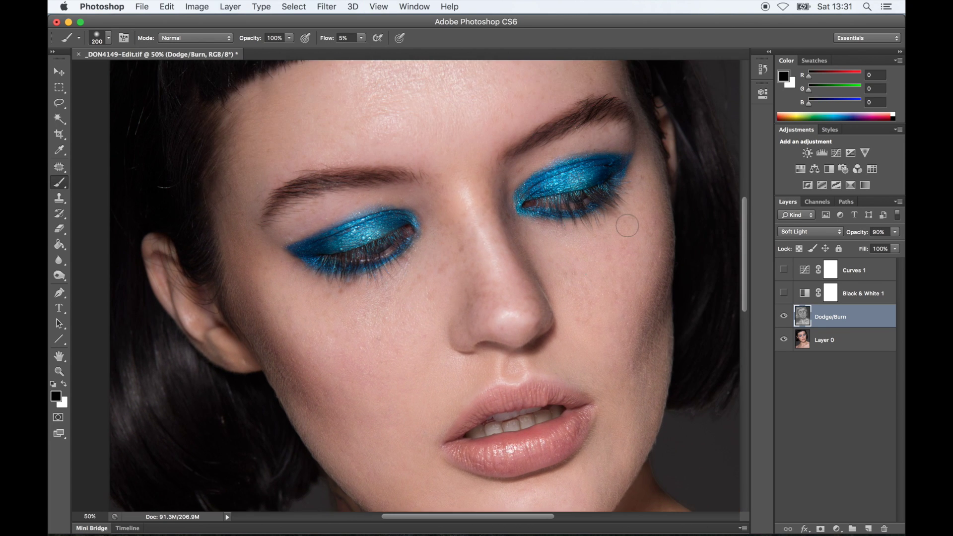
{"action": "scroll", "coordinate": [627, 221], "scroll_direction": "down", "scroll_amount": 1}
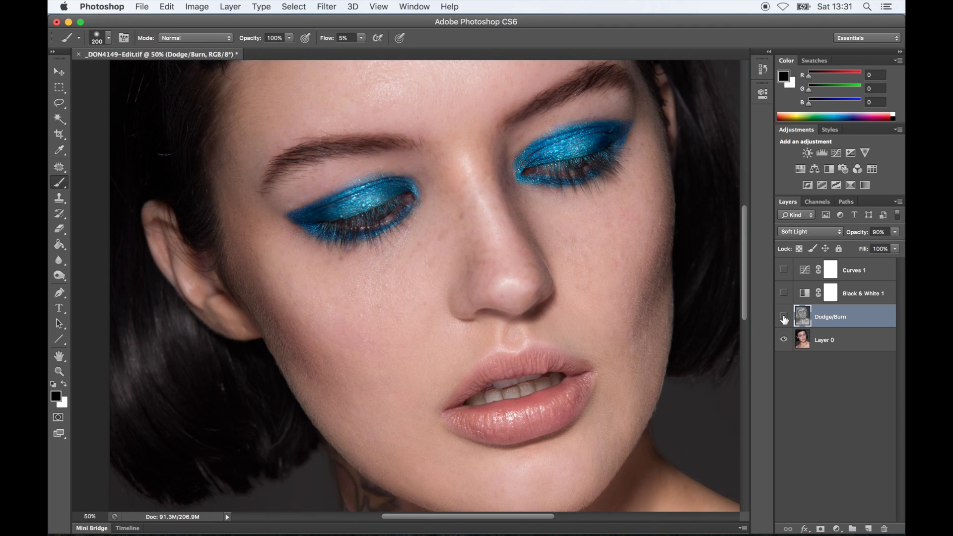
{"action": "left_click", "coordinate": [783, 316]}
{"action": "left_click", "coordinate": [783, 316]}
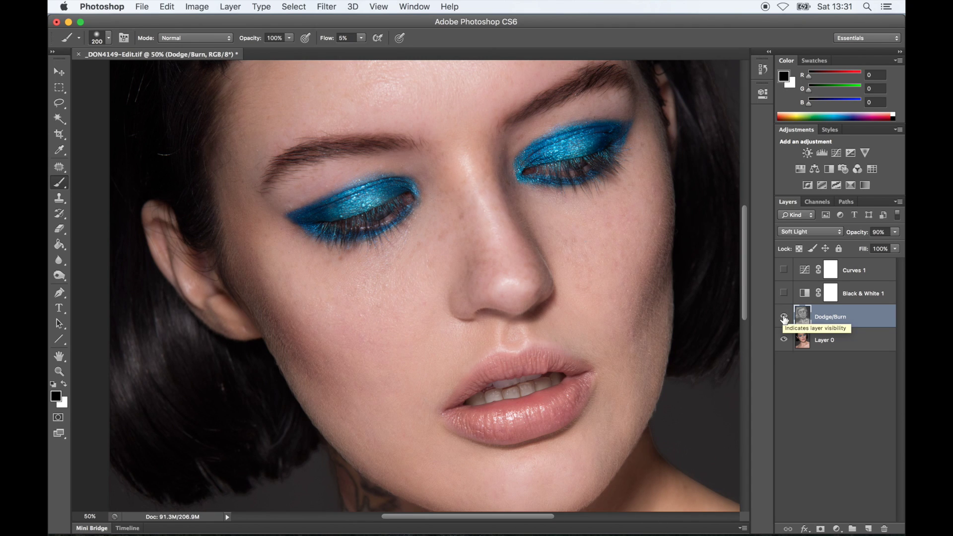
{"action": "left_click", "coordinate": [784, 318]}
{"action": "left_click", "coordinate": [784, 318]}
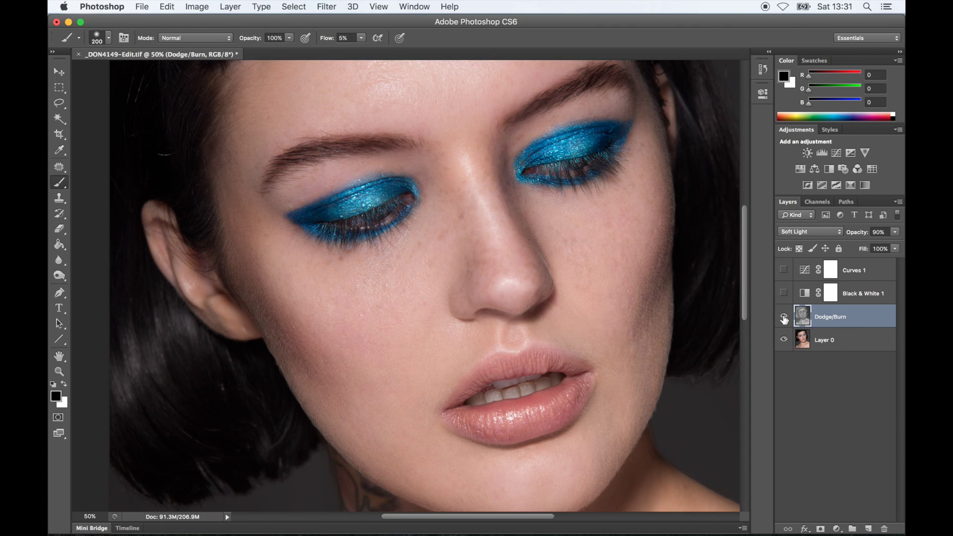
{"action": "left_click", "coordinate": [784, 318]}
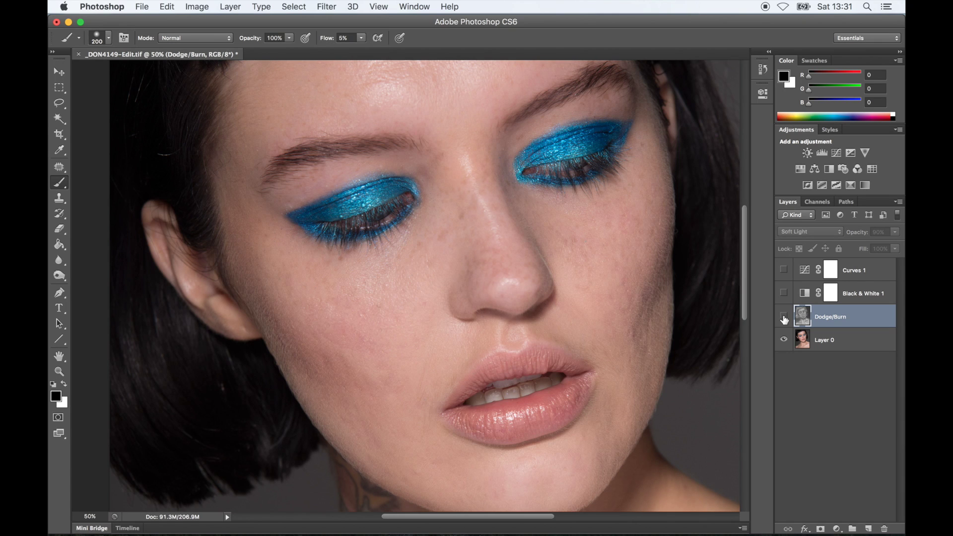
{"action": "left_click", "coordinate": [784, 318]}
- Compare the whole portrait with the Dodge/Burn layer hidden and shown, leave the layer on, and save the document
{"action": "key", "text": "super+minus"}
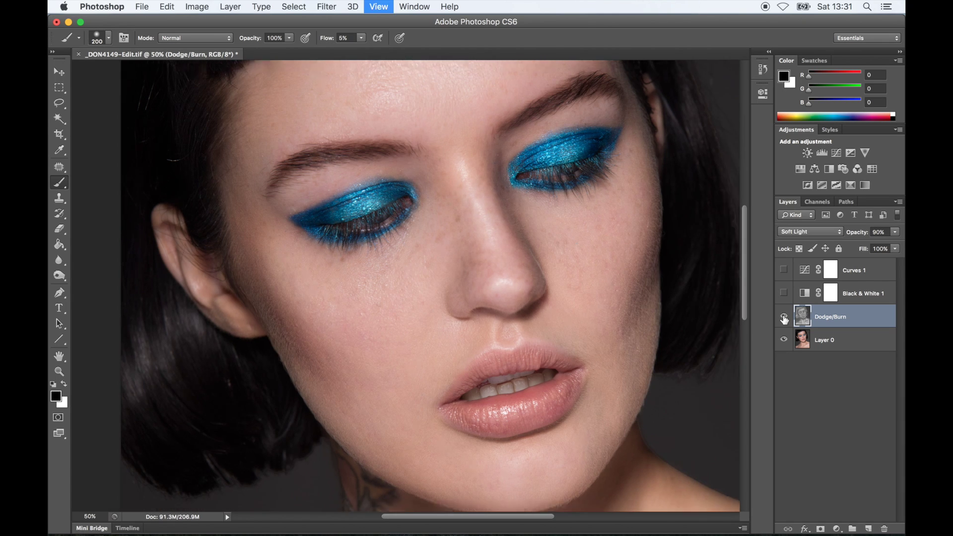
{"action": "key", "text": "super+minus"}
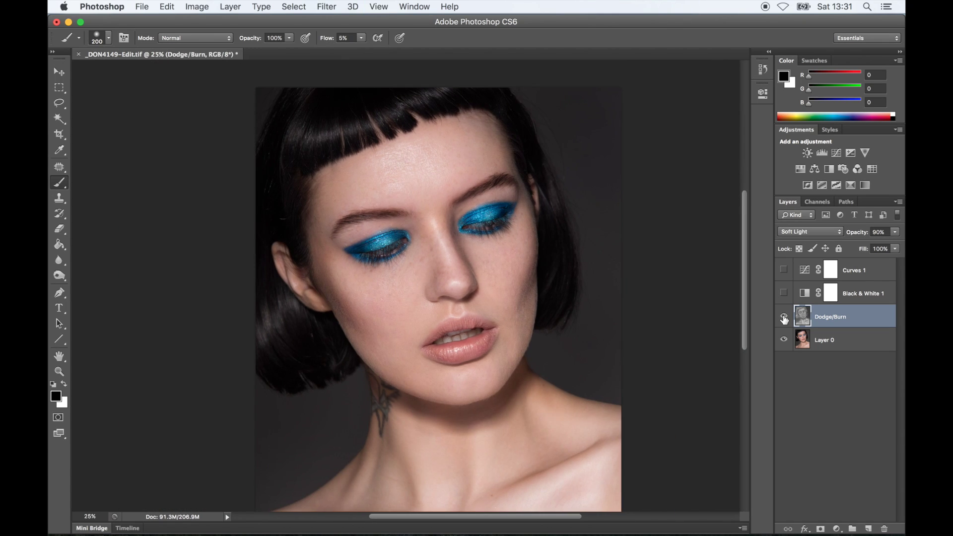
{"action": "key", "text": "super+0"}
{"action": "left_click", "coordinate": [784, 318]}
{"action": "left_click", "coordinate": [783, 318]}
{"action": "left_click", "coordinate": [783, 320]}
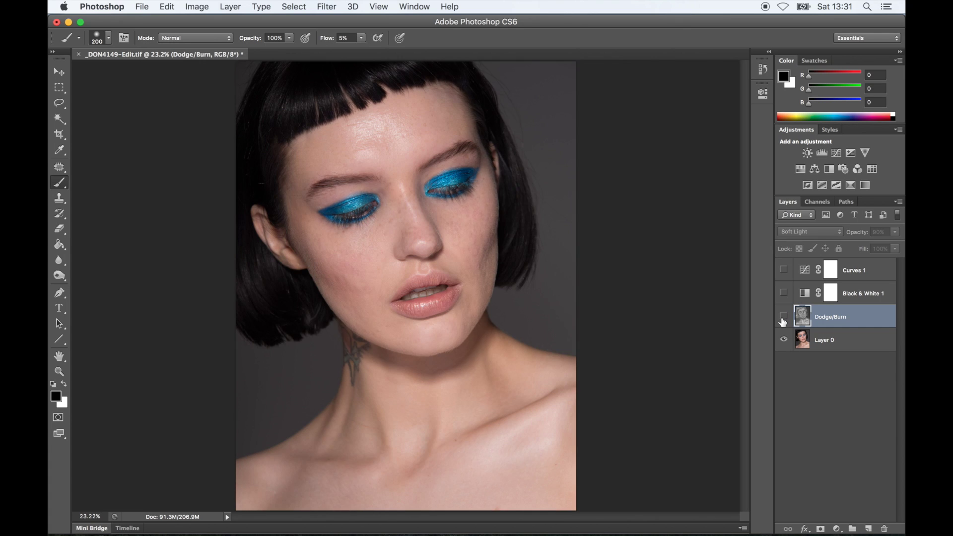
{"action": "left_click", "coordinate": [782, 322]}
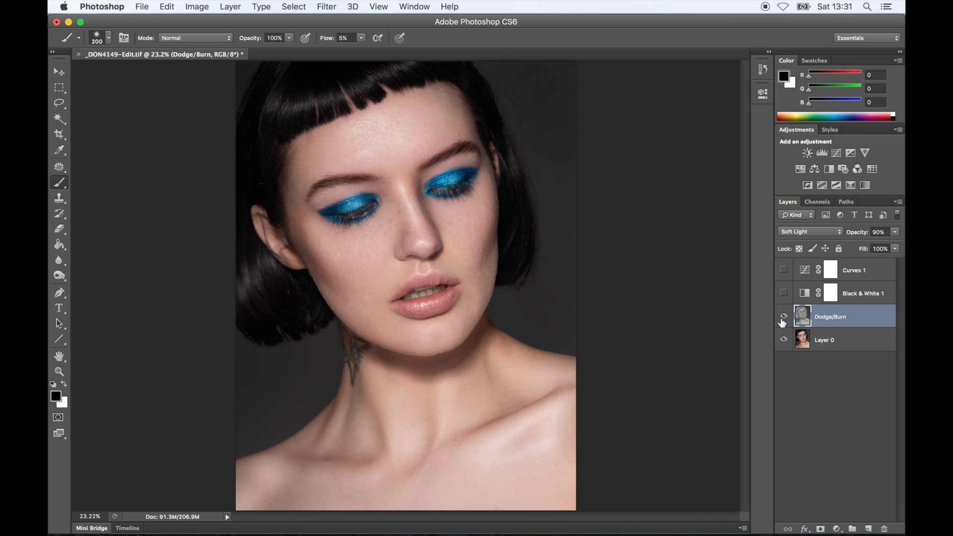
{"action": "key", "text": "super+s"}
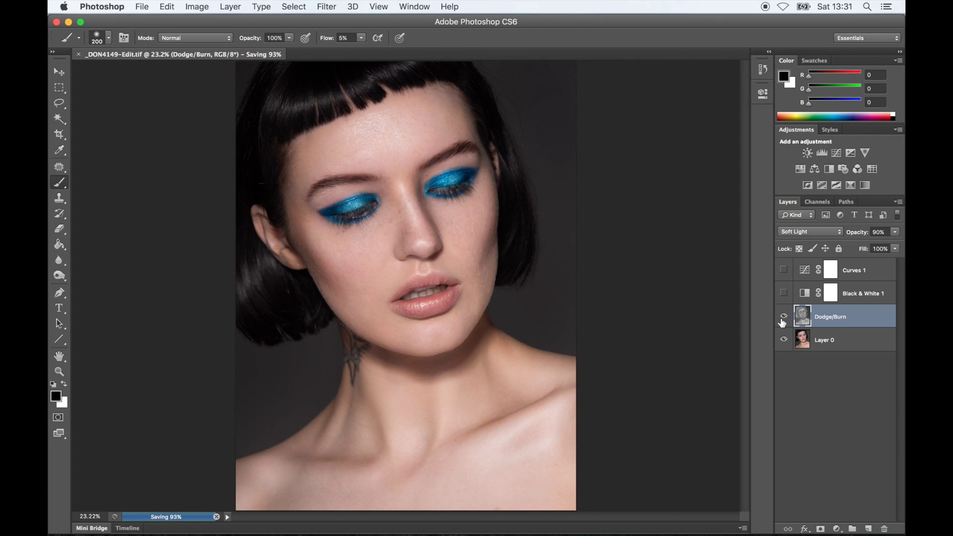